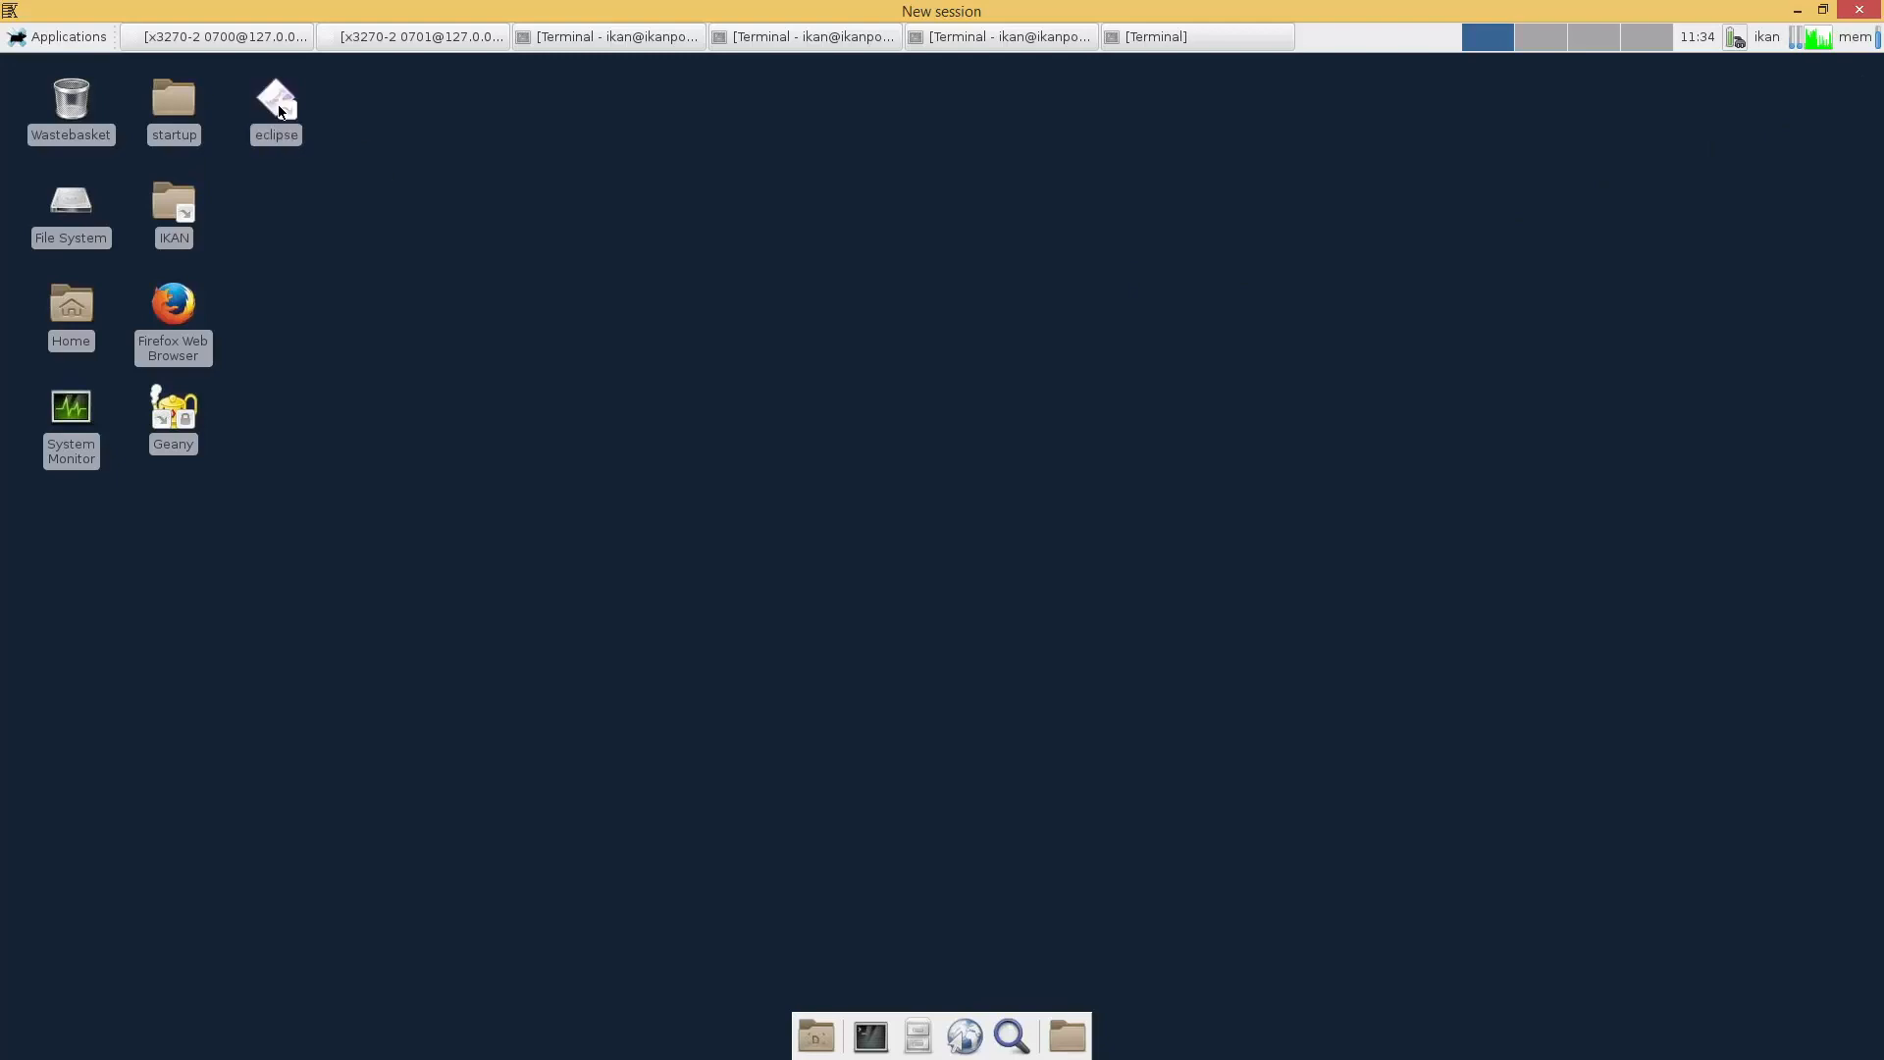
# Launch Eclipse with ACCEPT1.cblbatch open and switch to the z/OS perspective
pyautogui.doubleClick(277, 106)
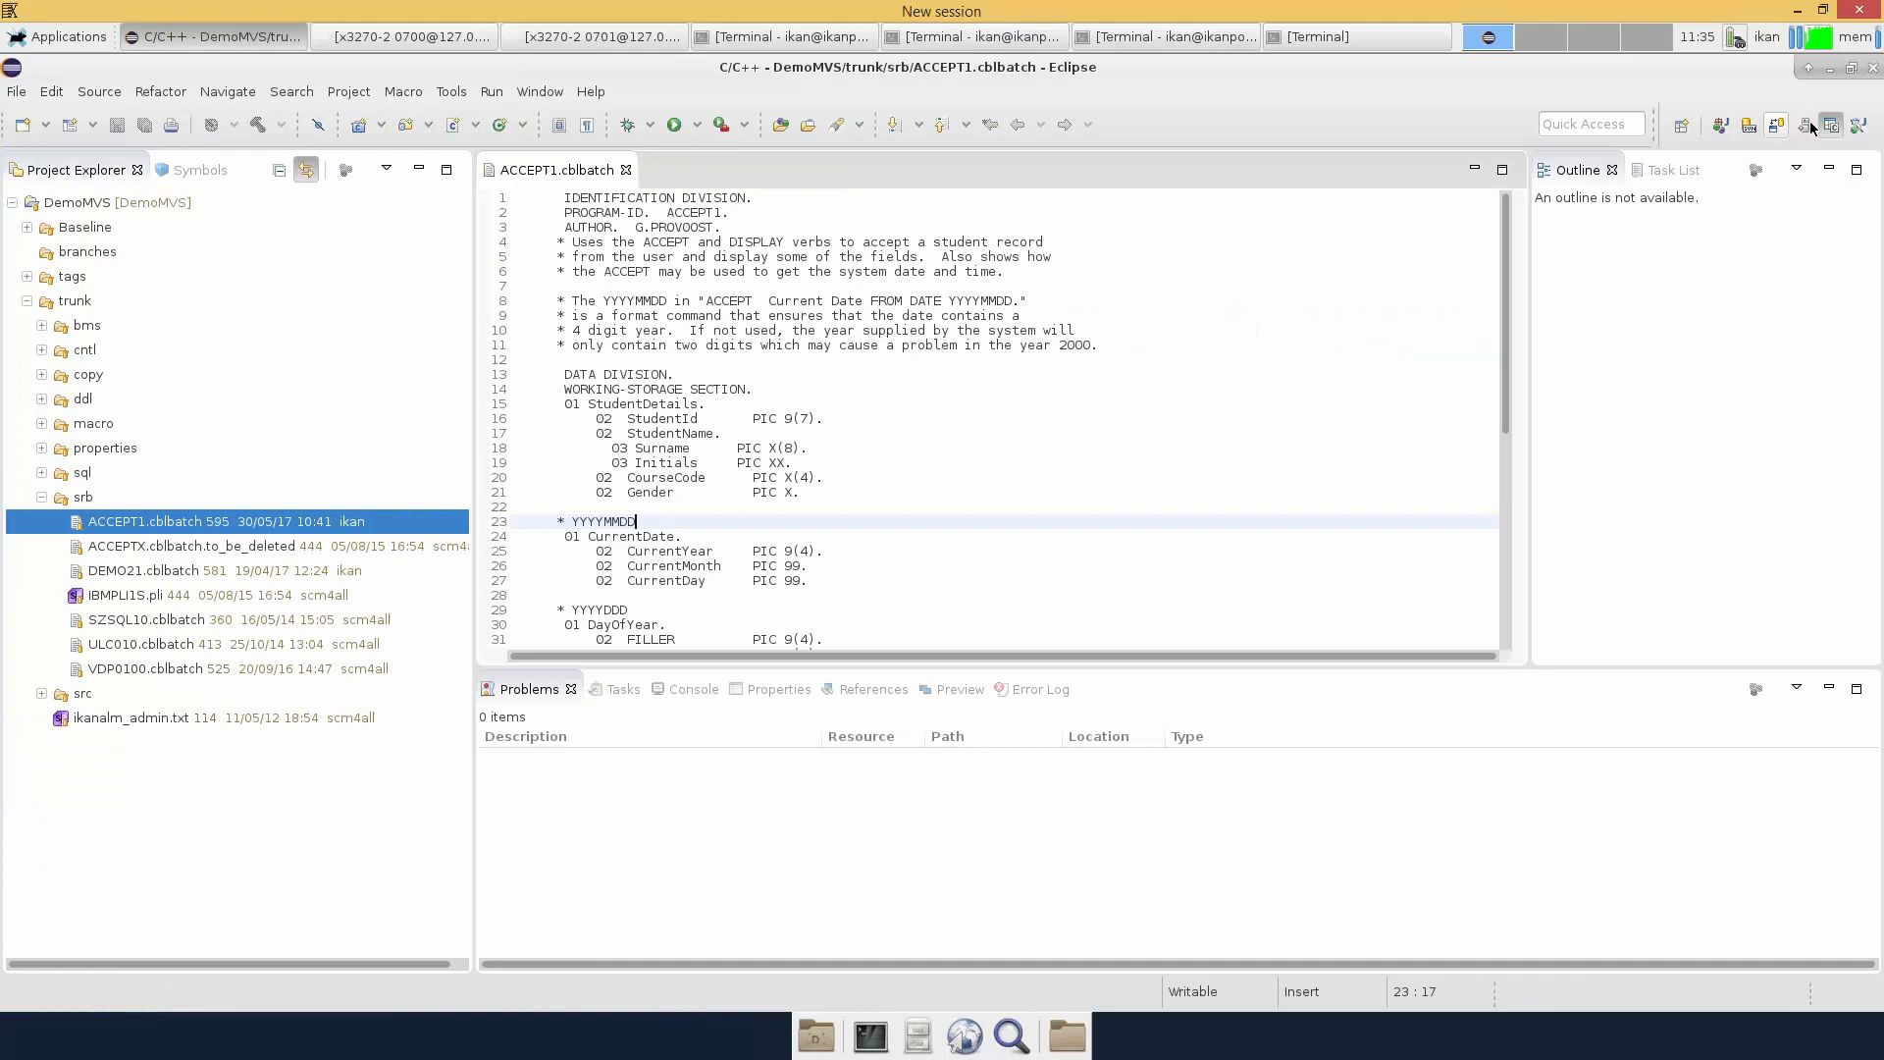
pyautogui.click(1808, 126)
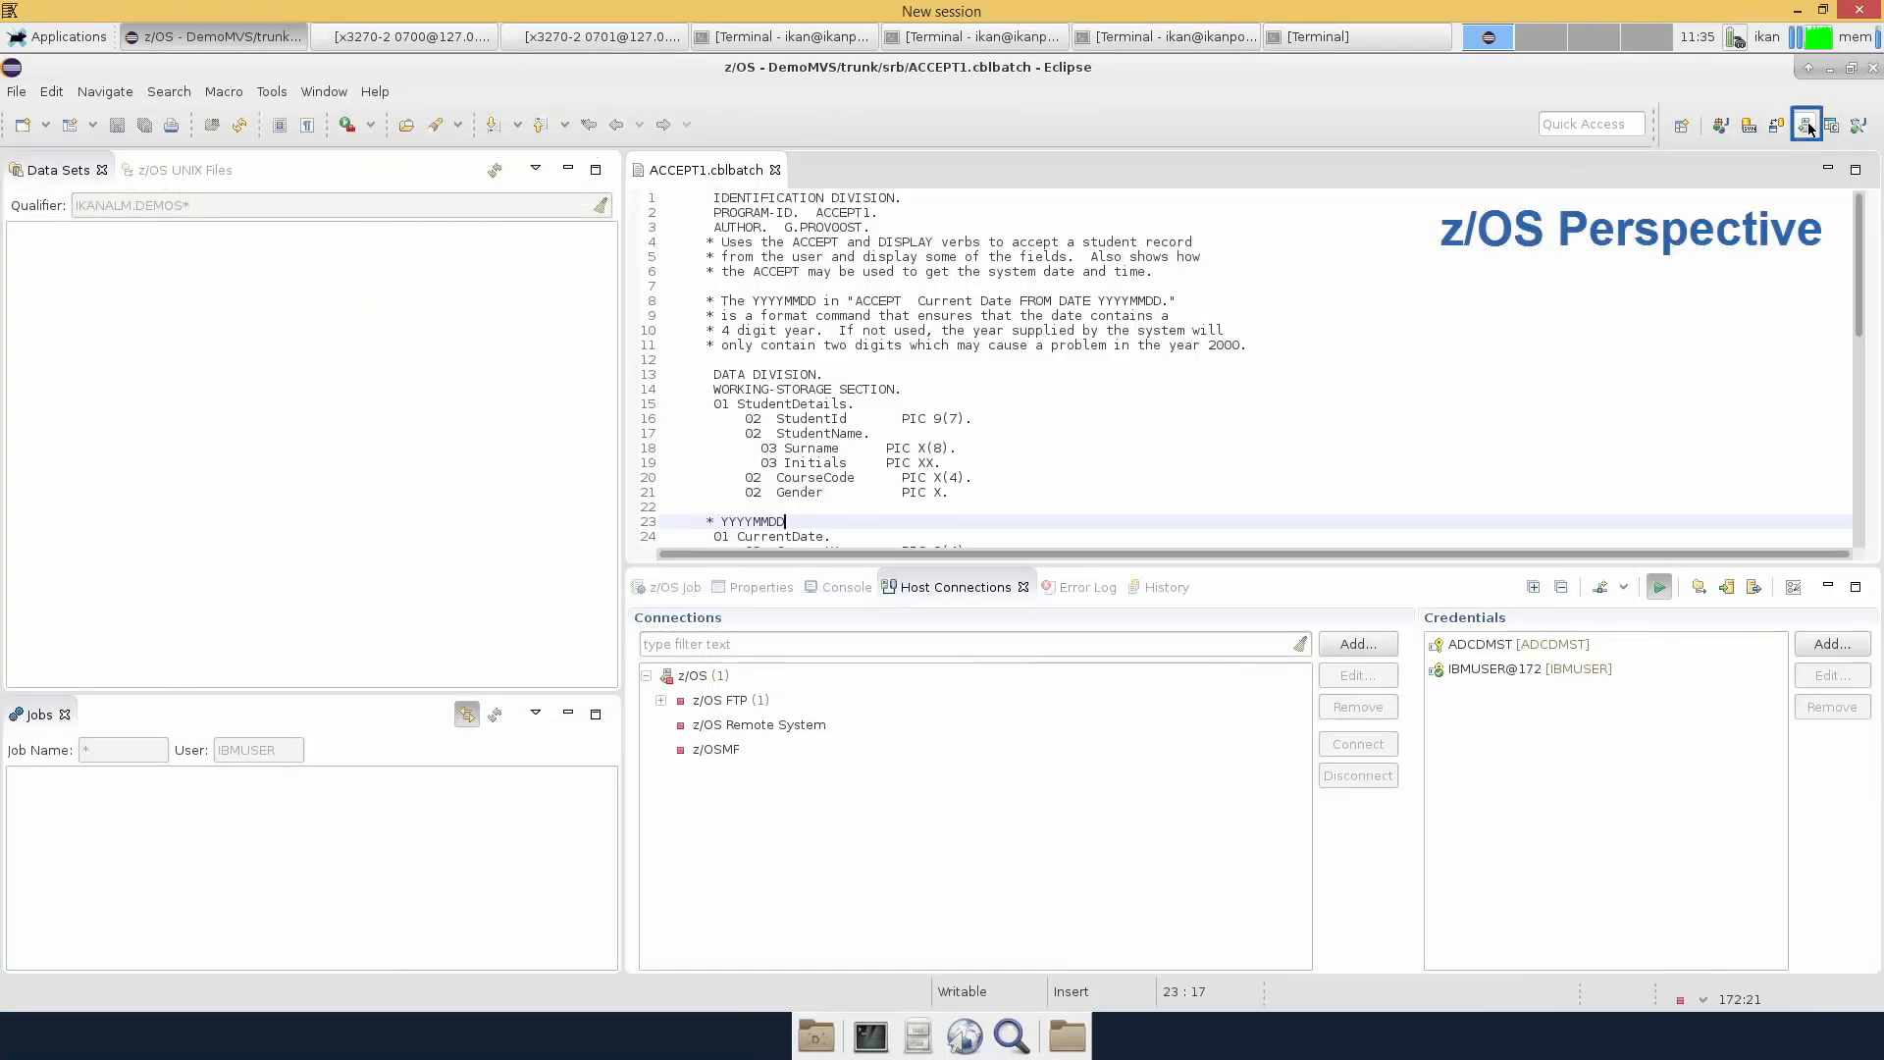
# Connect to the 172:21 [IBMUSER@172] z/OS FTP host, then return to the Java perspective
pyautogui.click(660, 701)
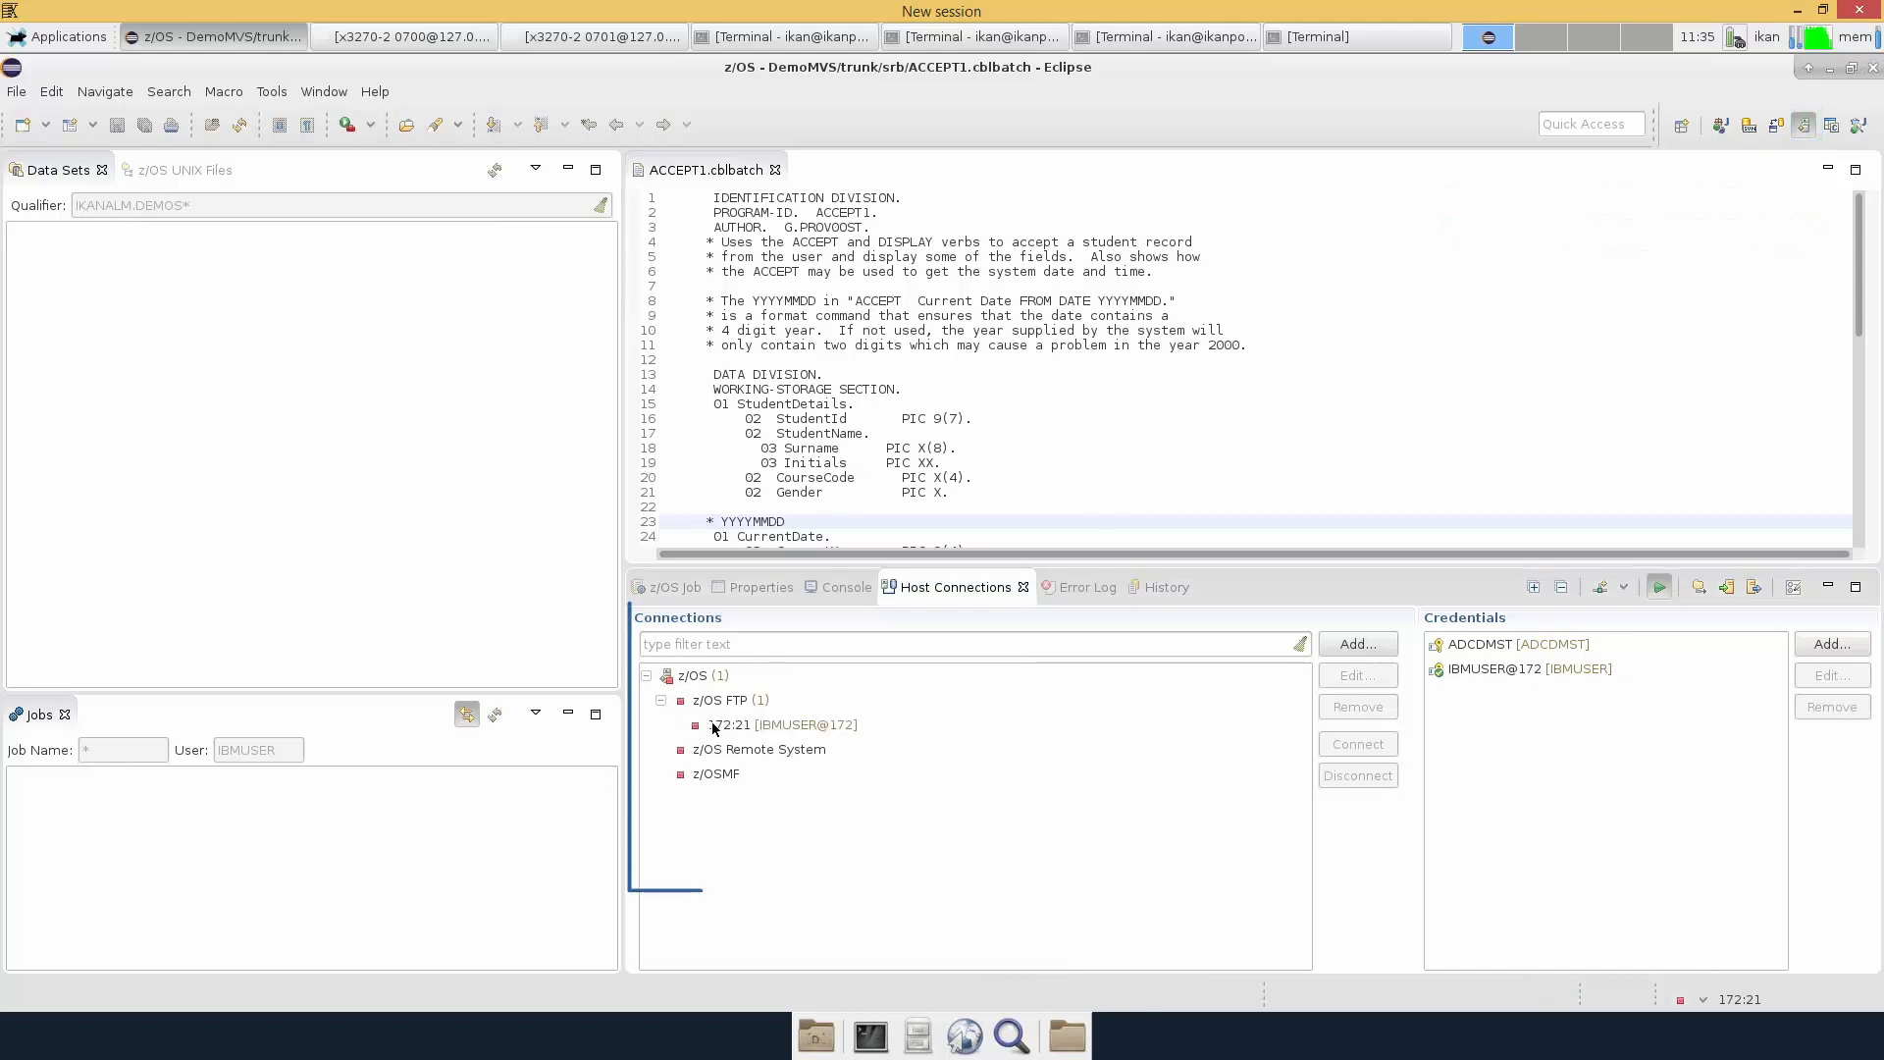
pyautogui.click(715, 726)
pyautogui.rightClick(716, 727)
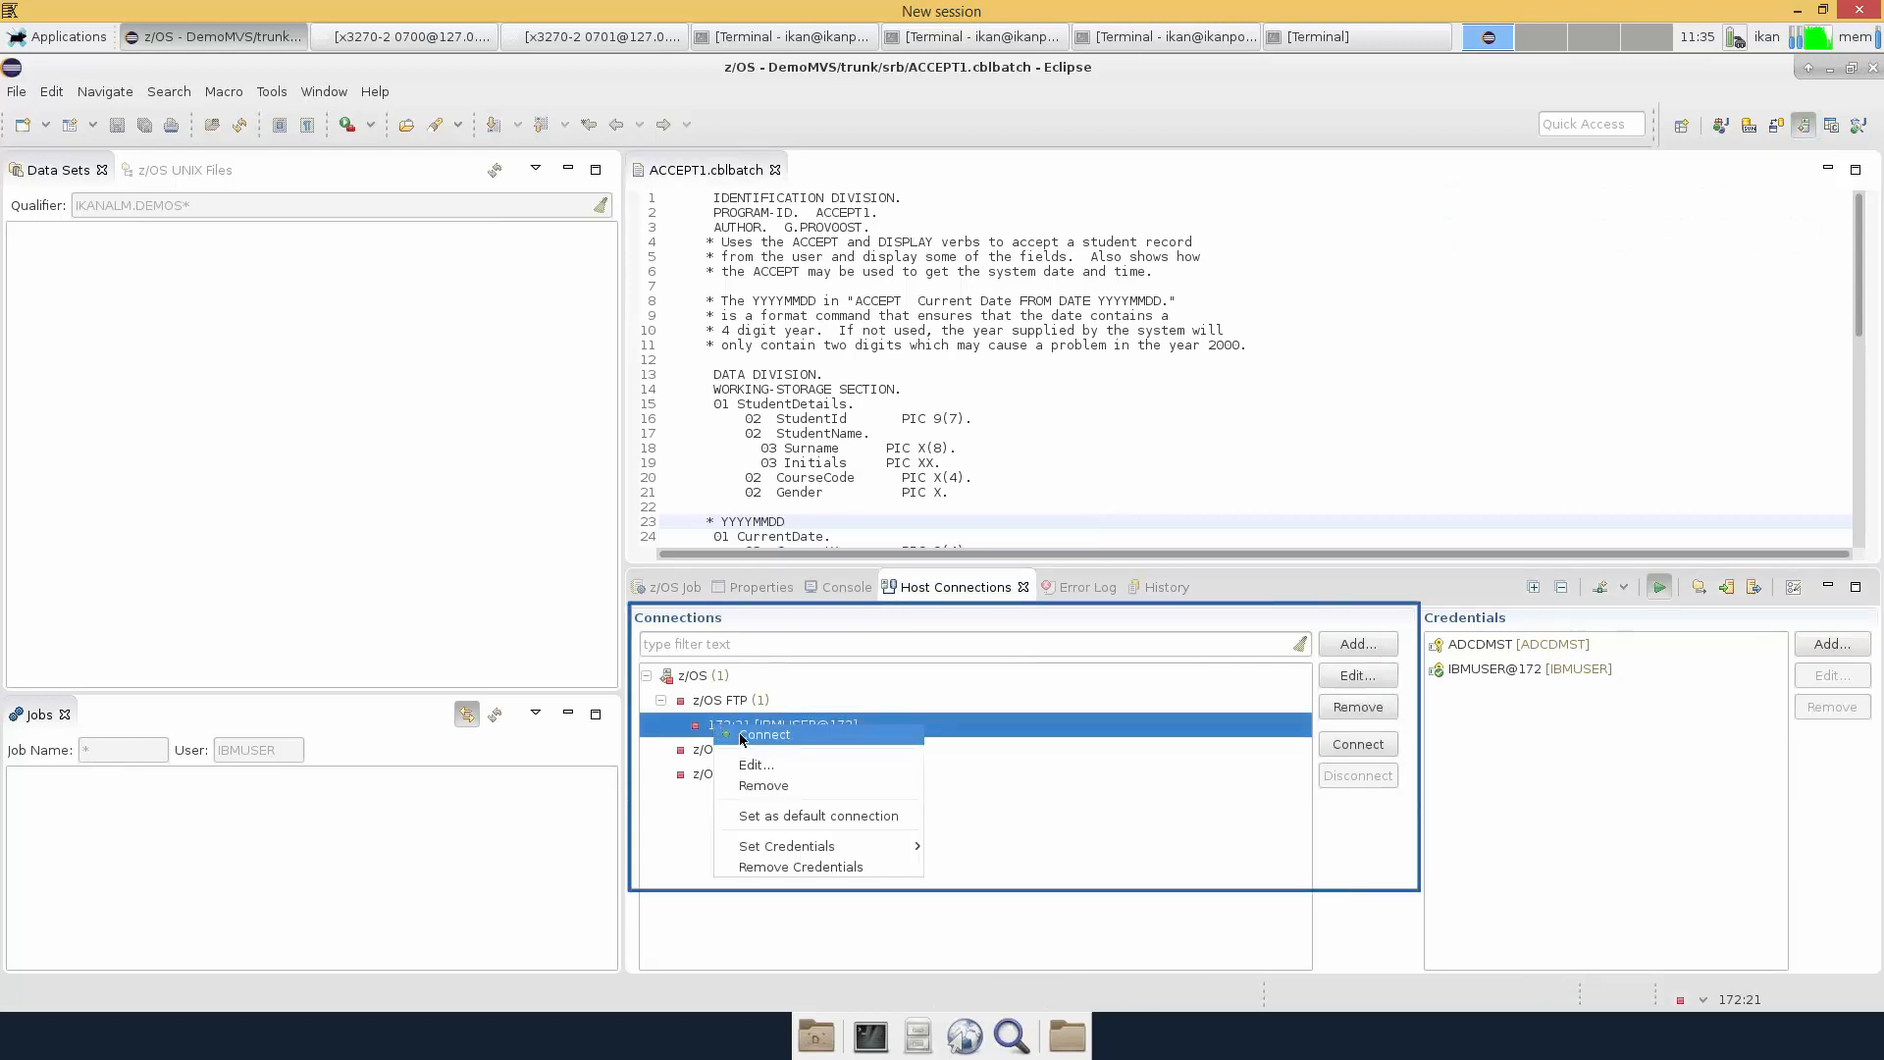
pyautogui.click(751, 738)
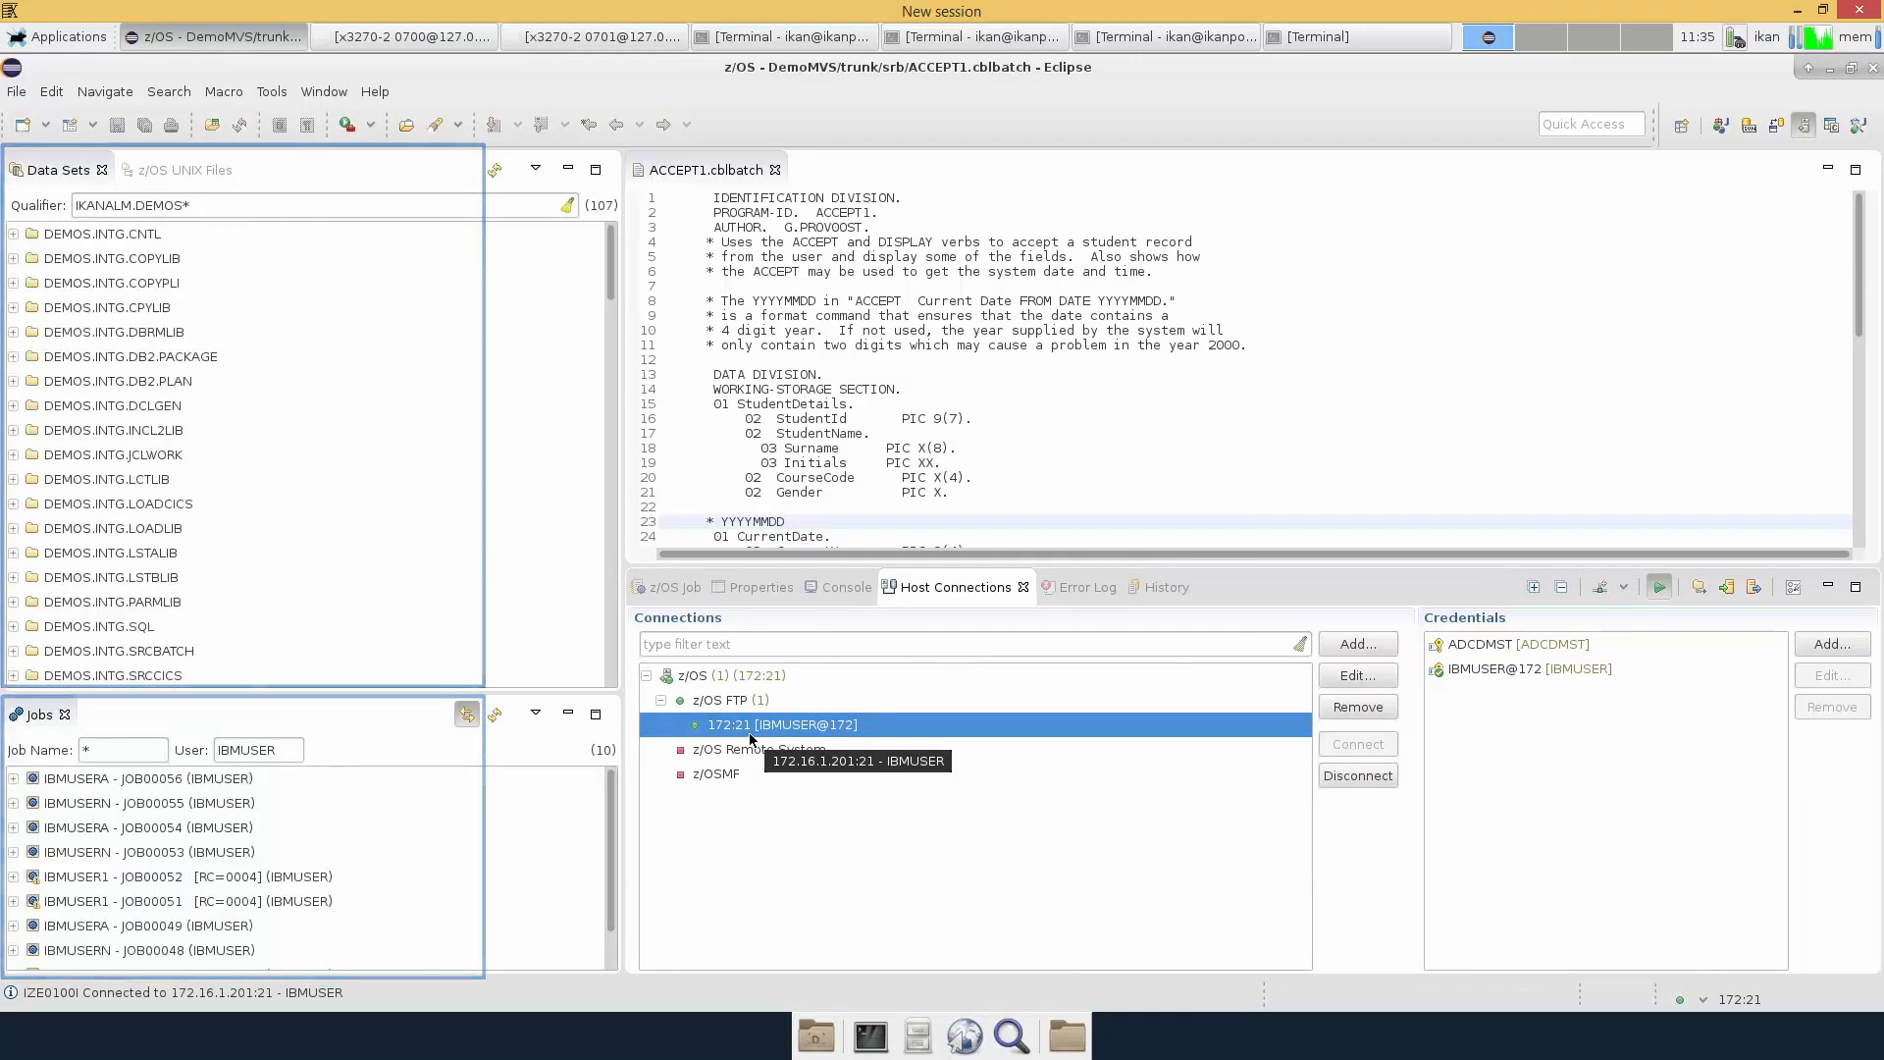
pyautogui.click(1721, 125)
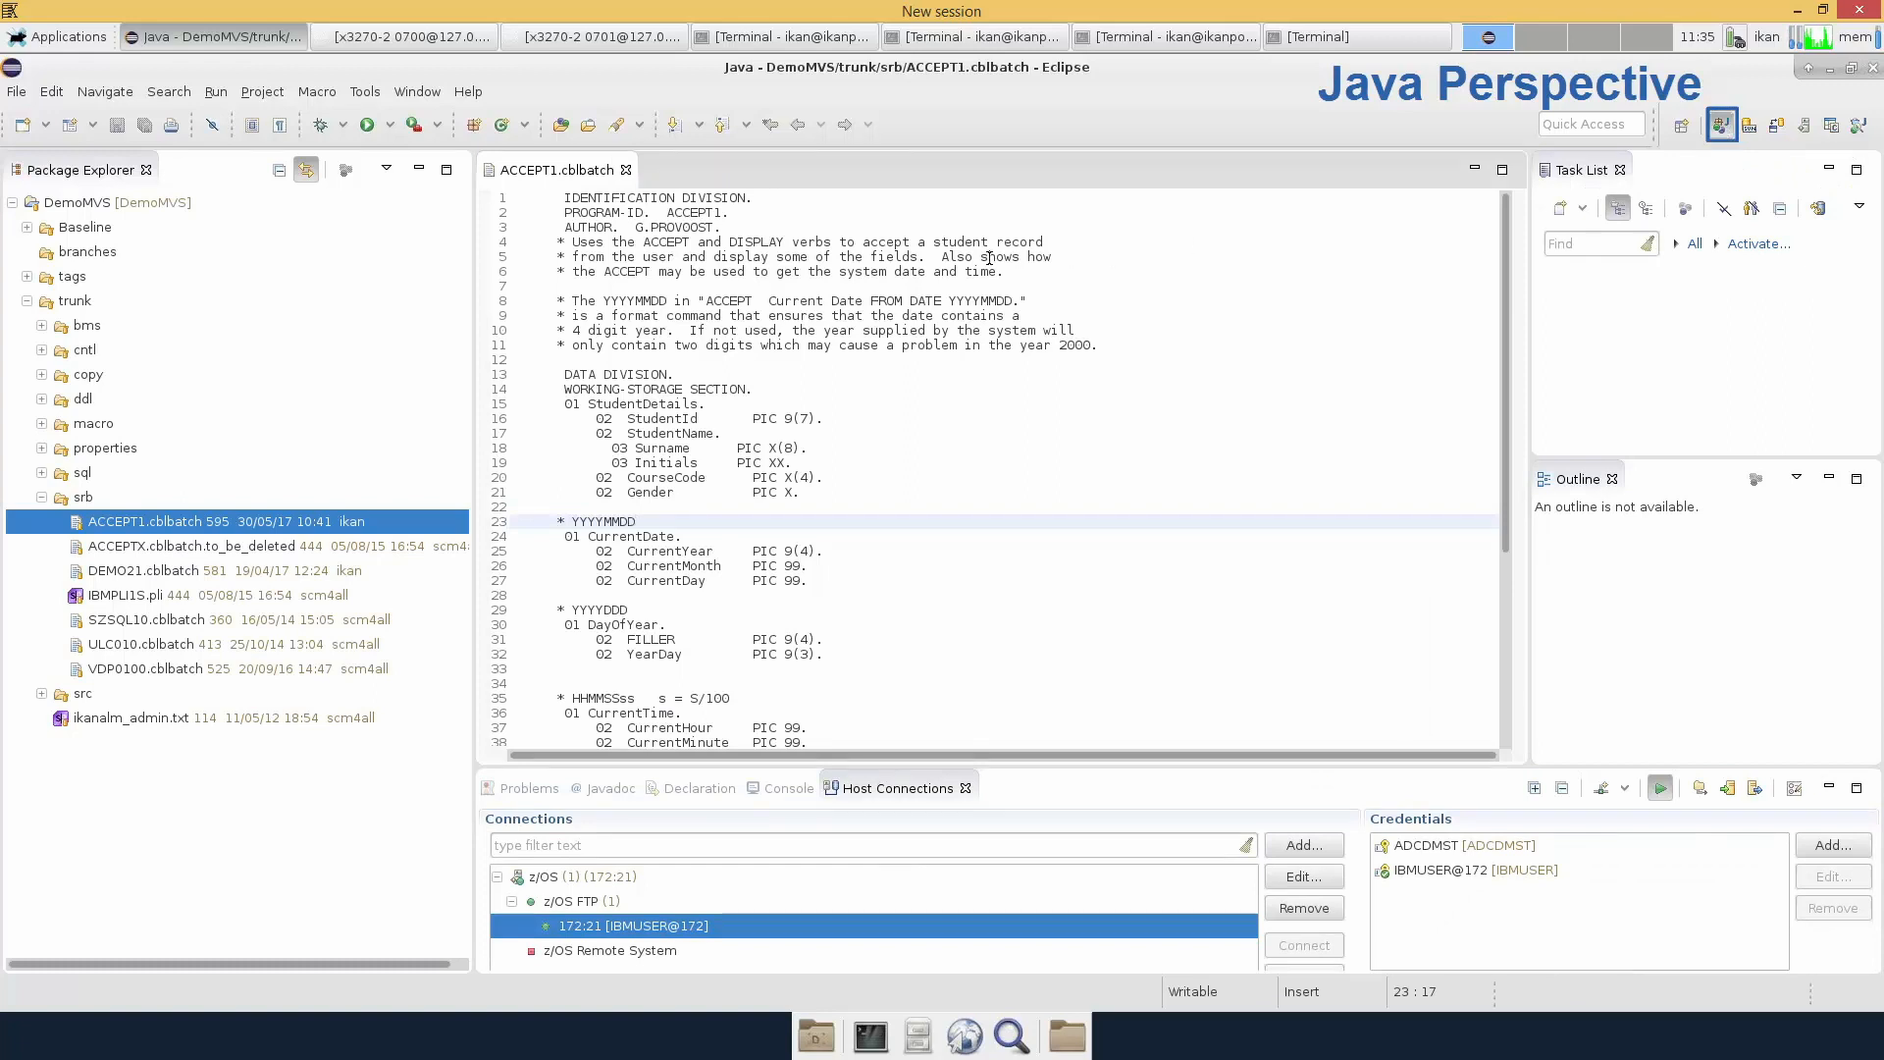
pyautogui.click(699, 229)
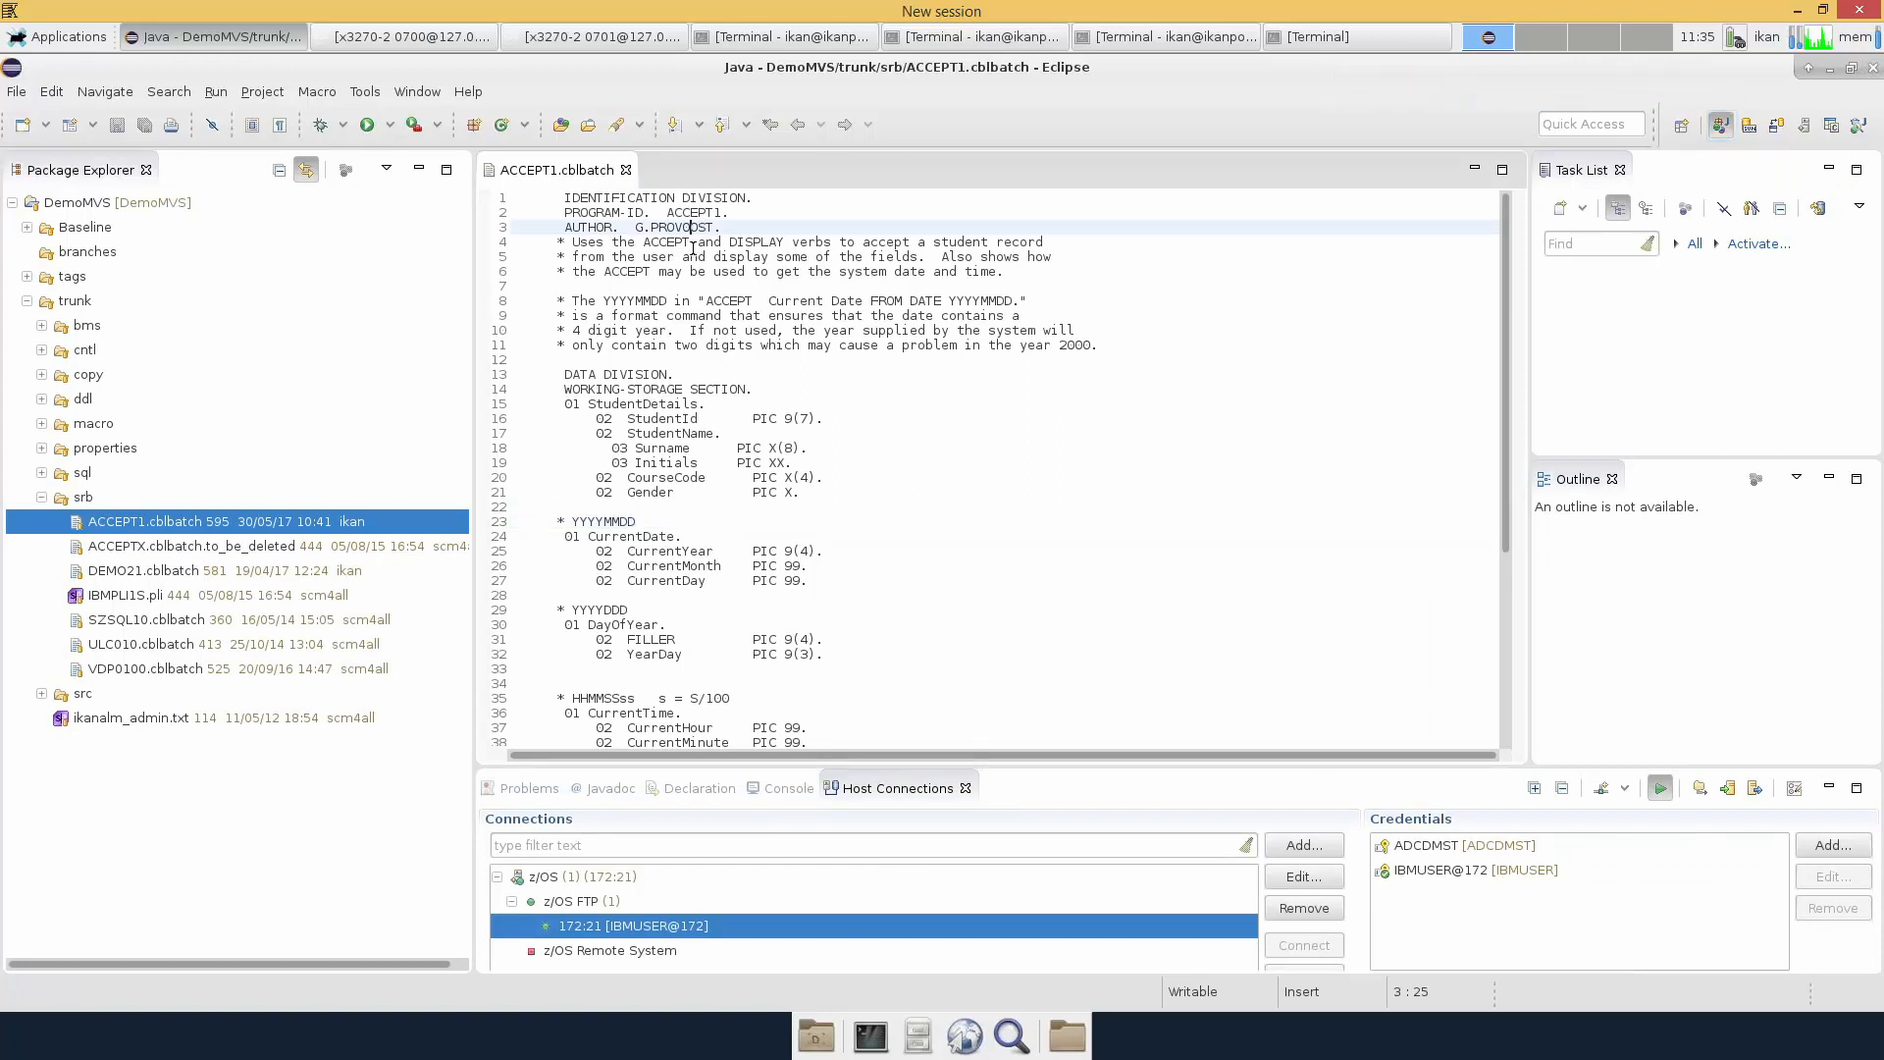
pyautogui.press('BackSpace')
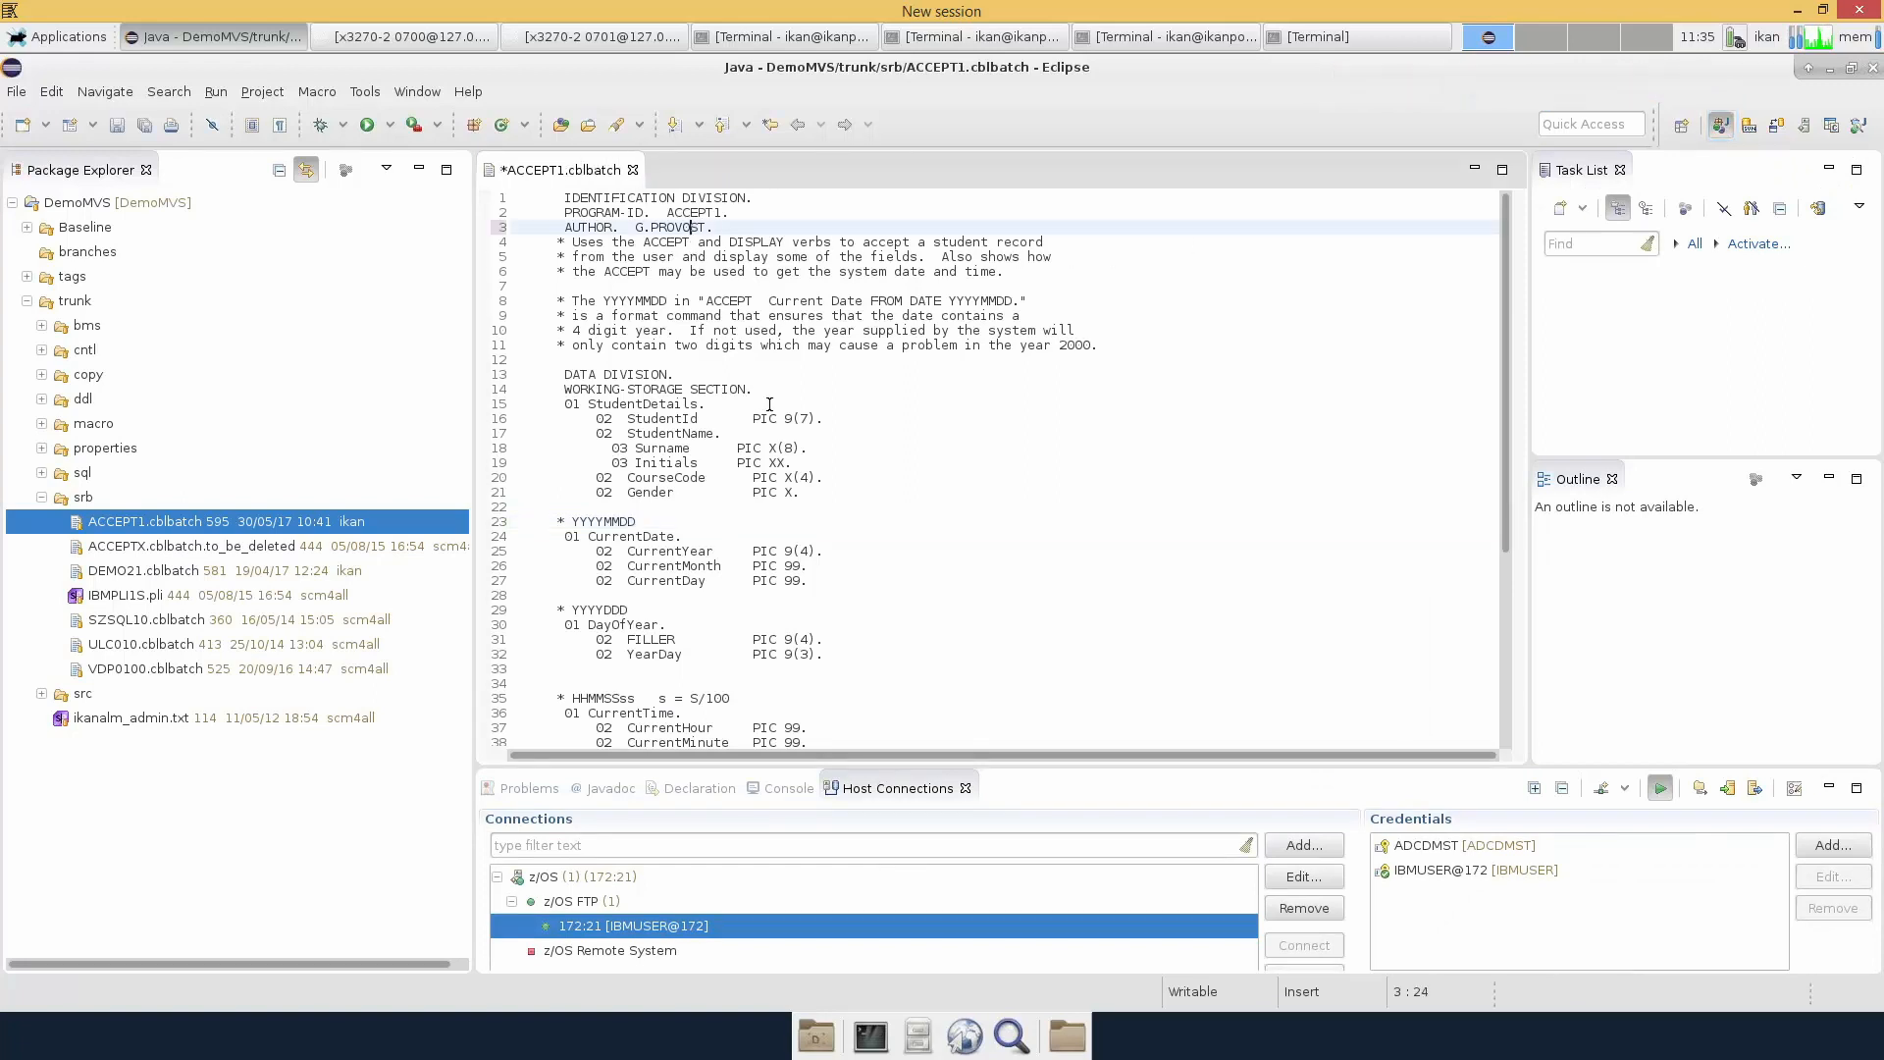
pyautogui.rightClick(769, 405)
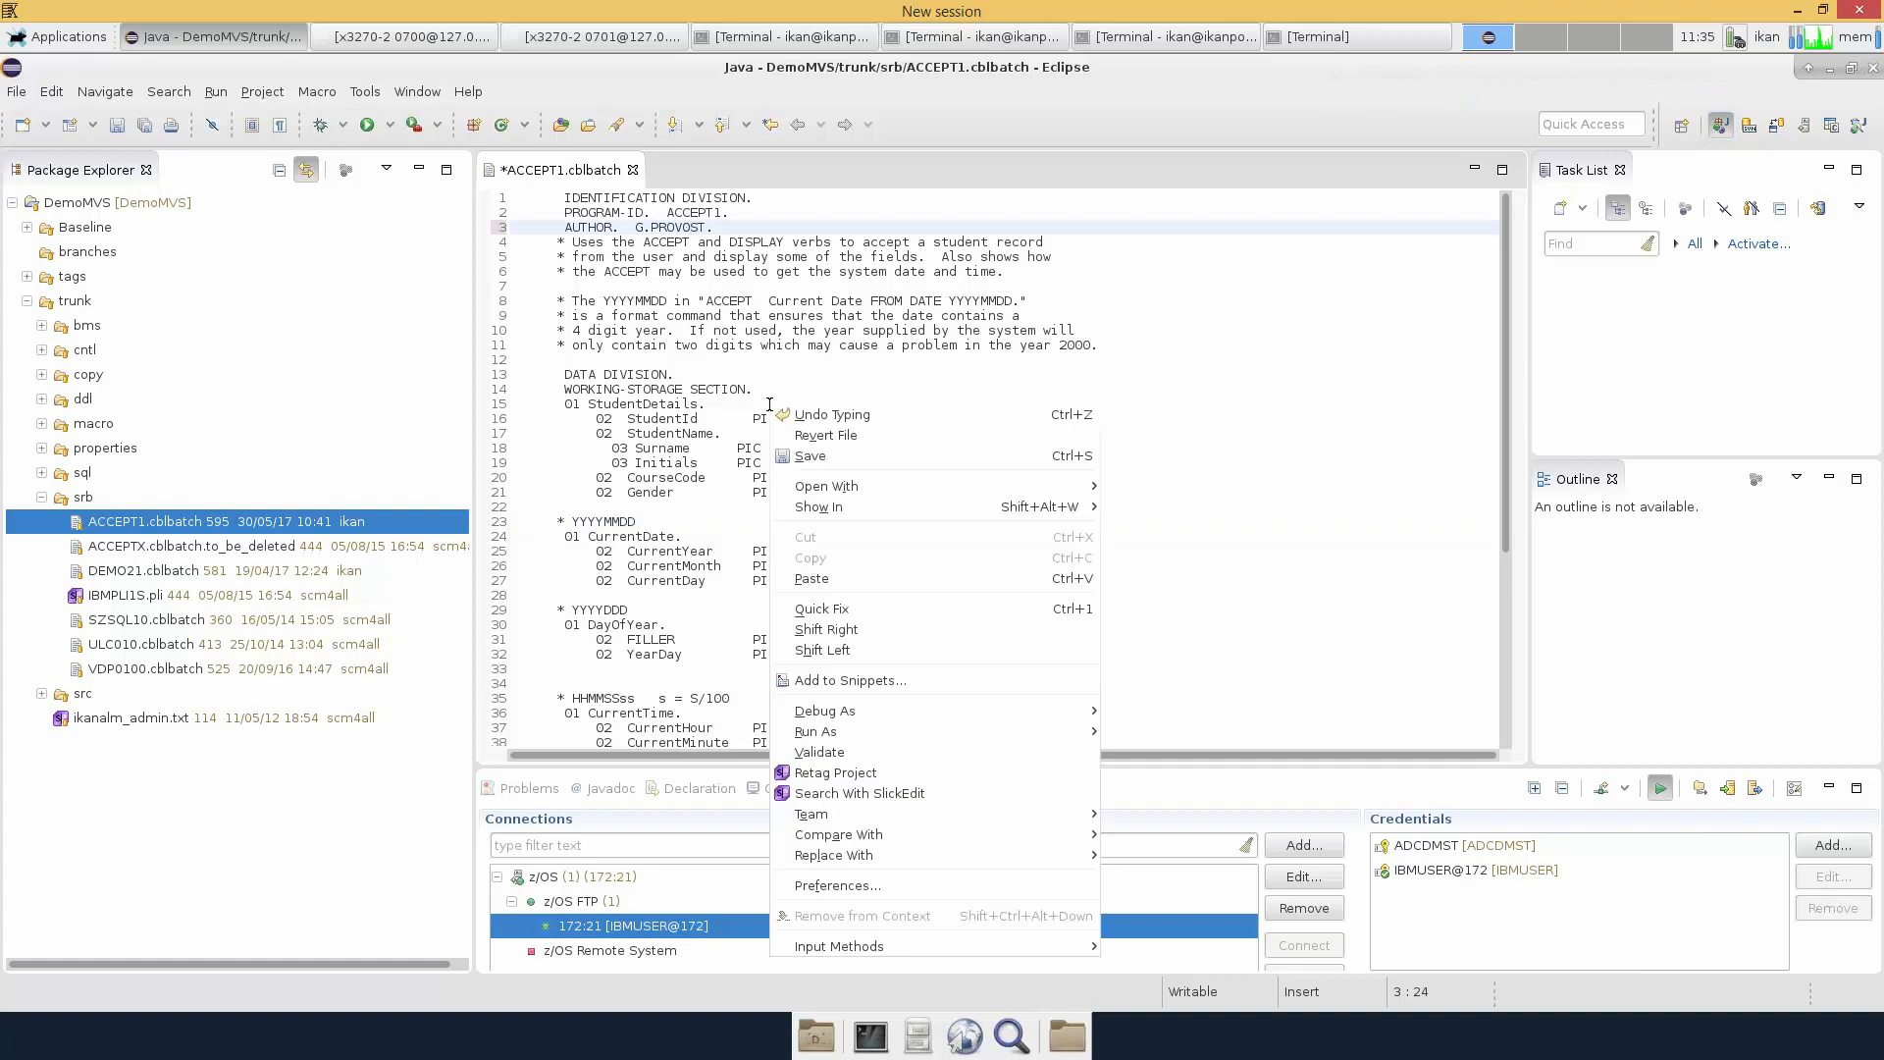
pyautogui.click(811, 455)
# Start a Team > Commit of ACCEPT1.cblbatch
pyautogui.rightClick(815, 457)
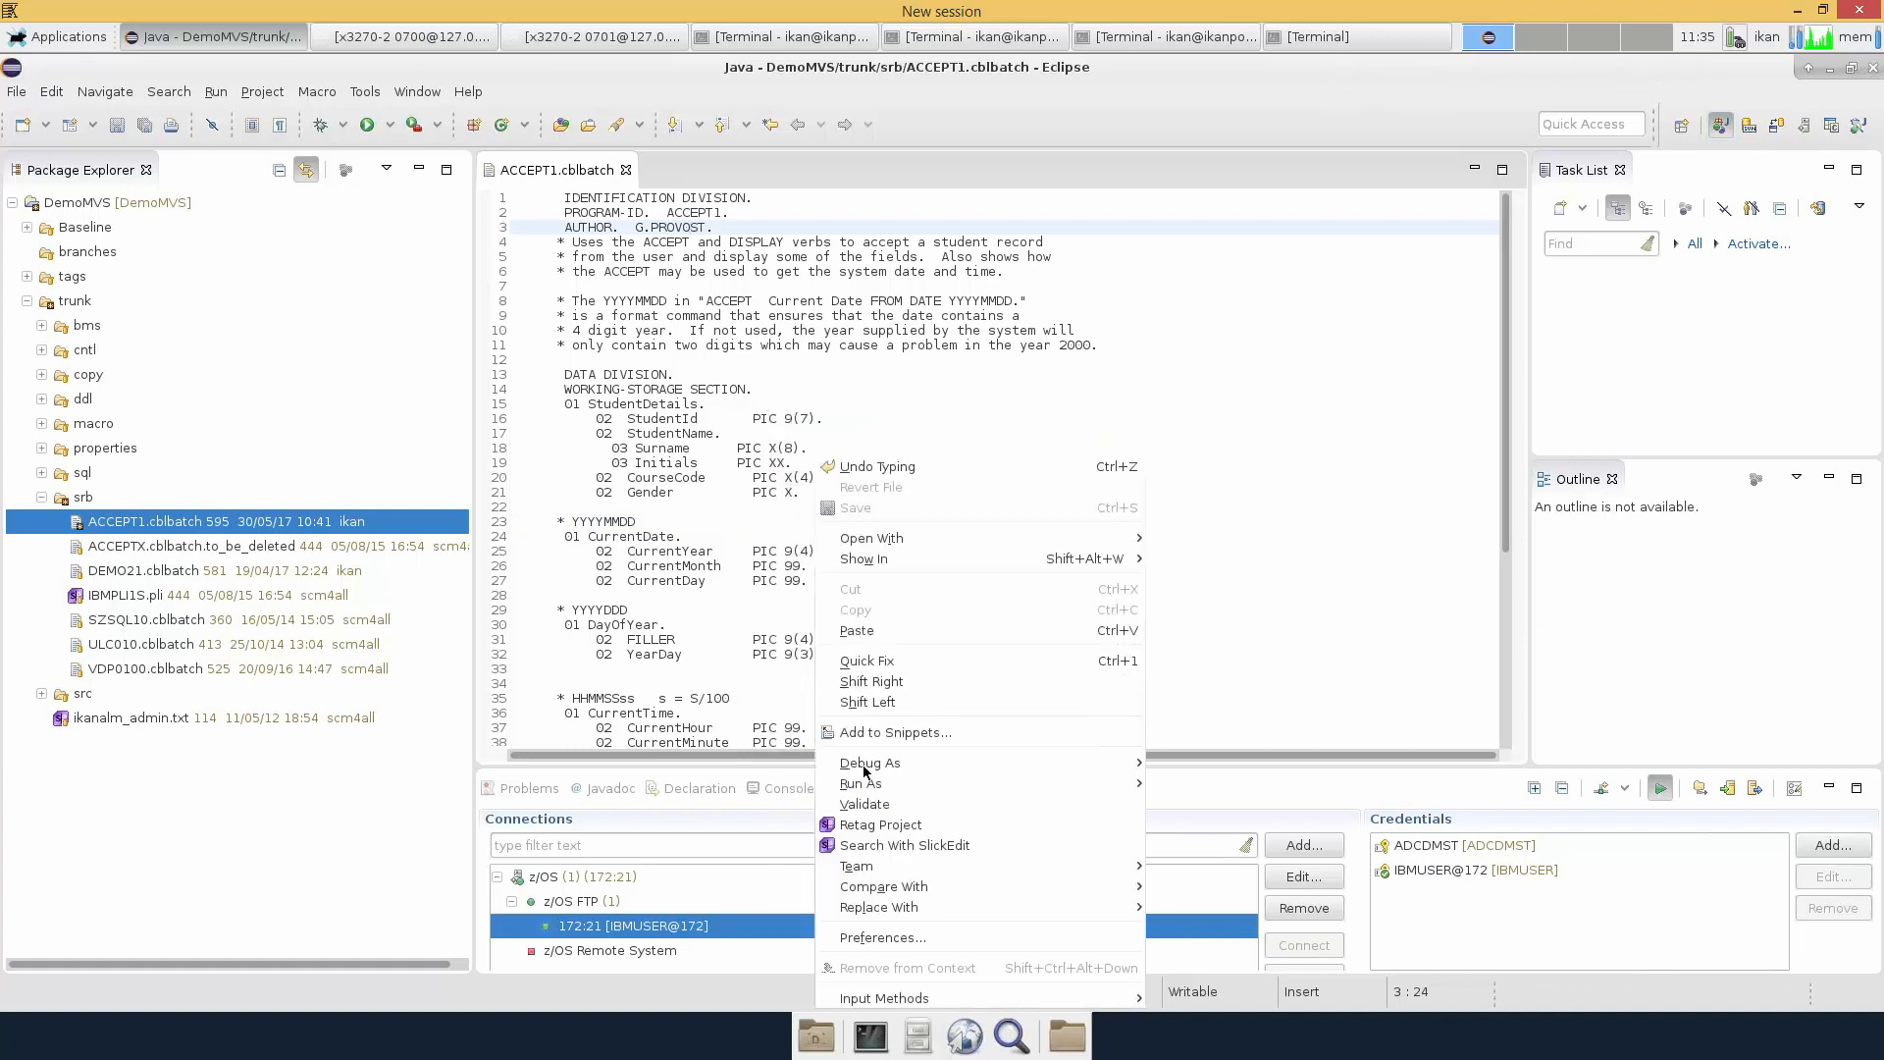
pyautogui.moveTo(856, 866)
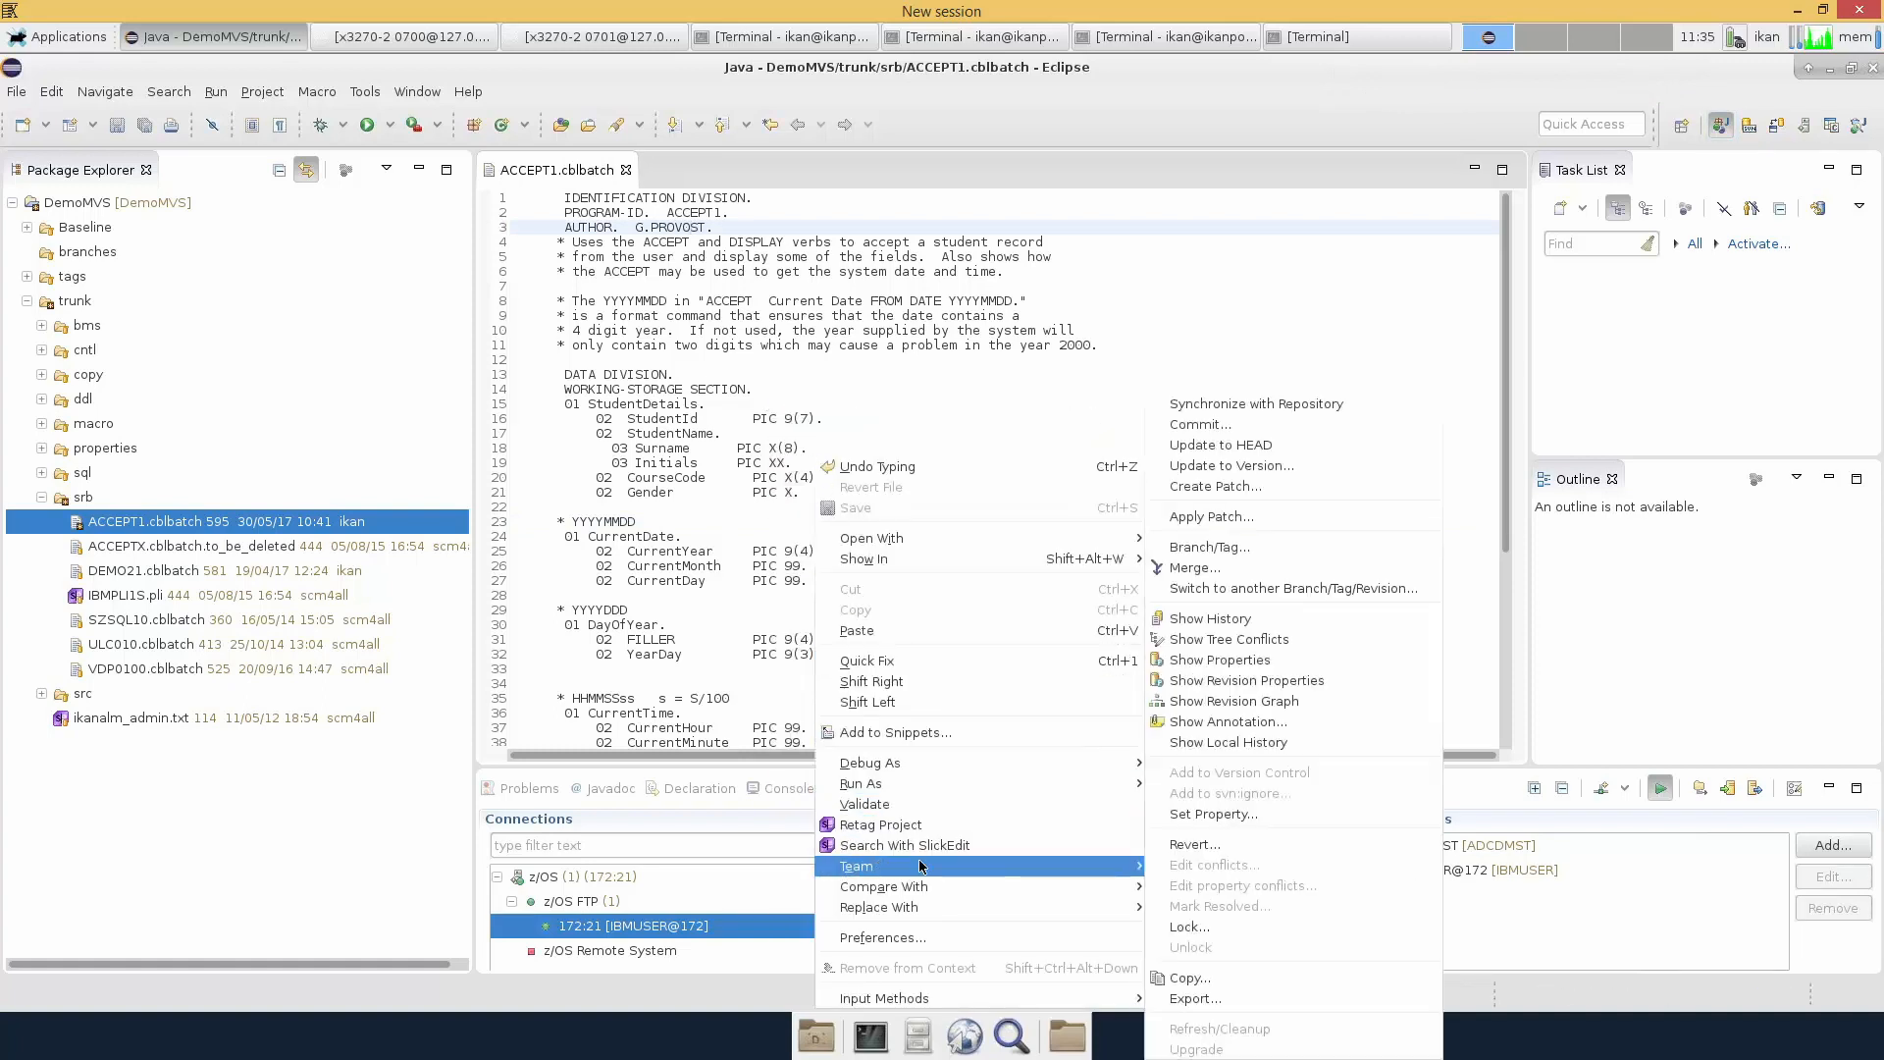
pyautogui.click(1234, 426)
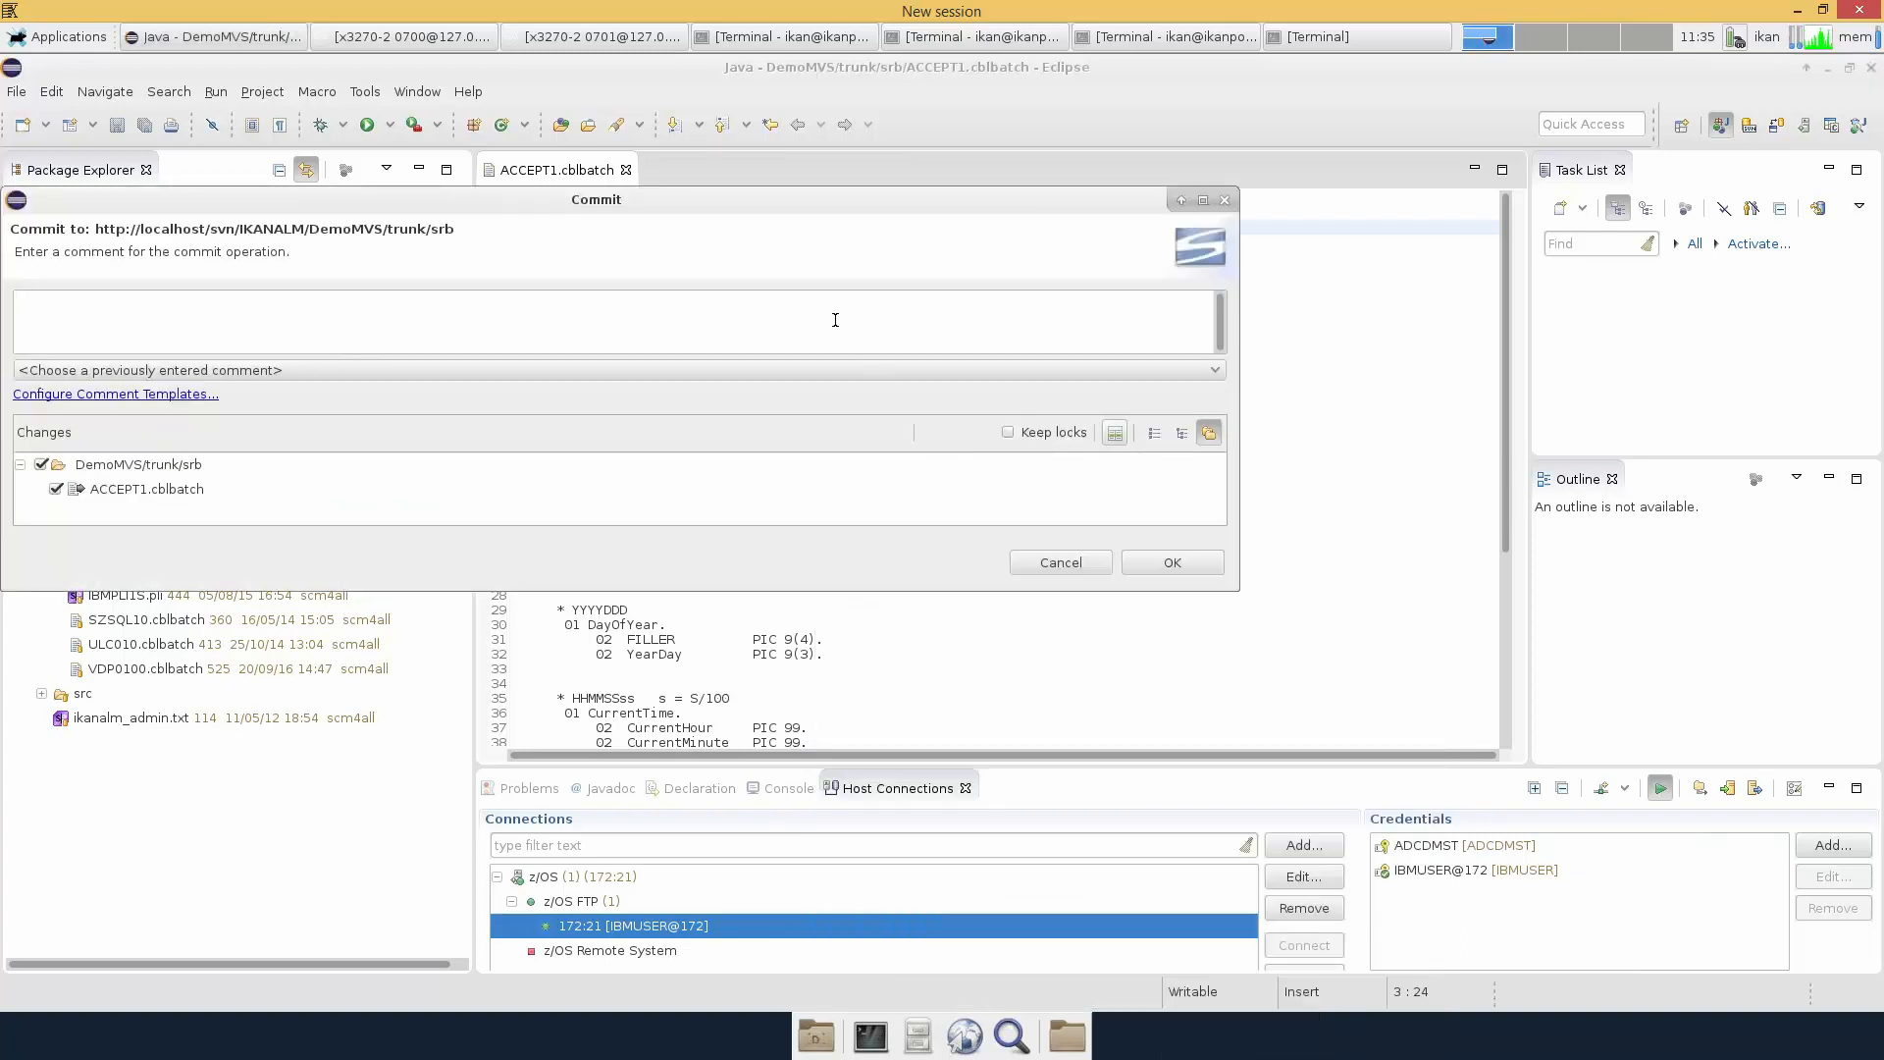
# Commit ACCEPT1 with the comment TEST-5, producing revision 597
pyautogui.write('TEST-5')
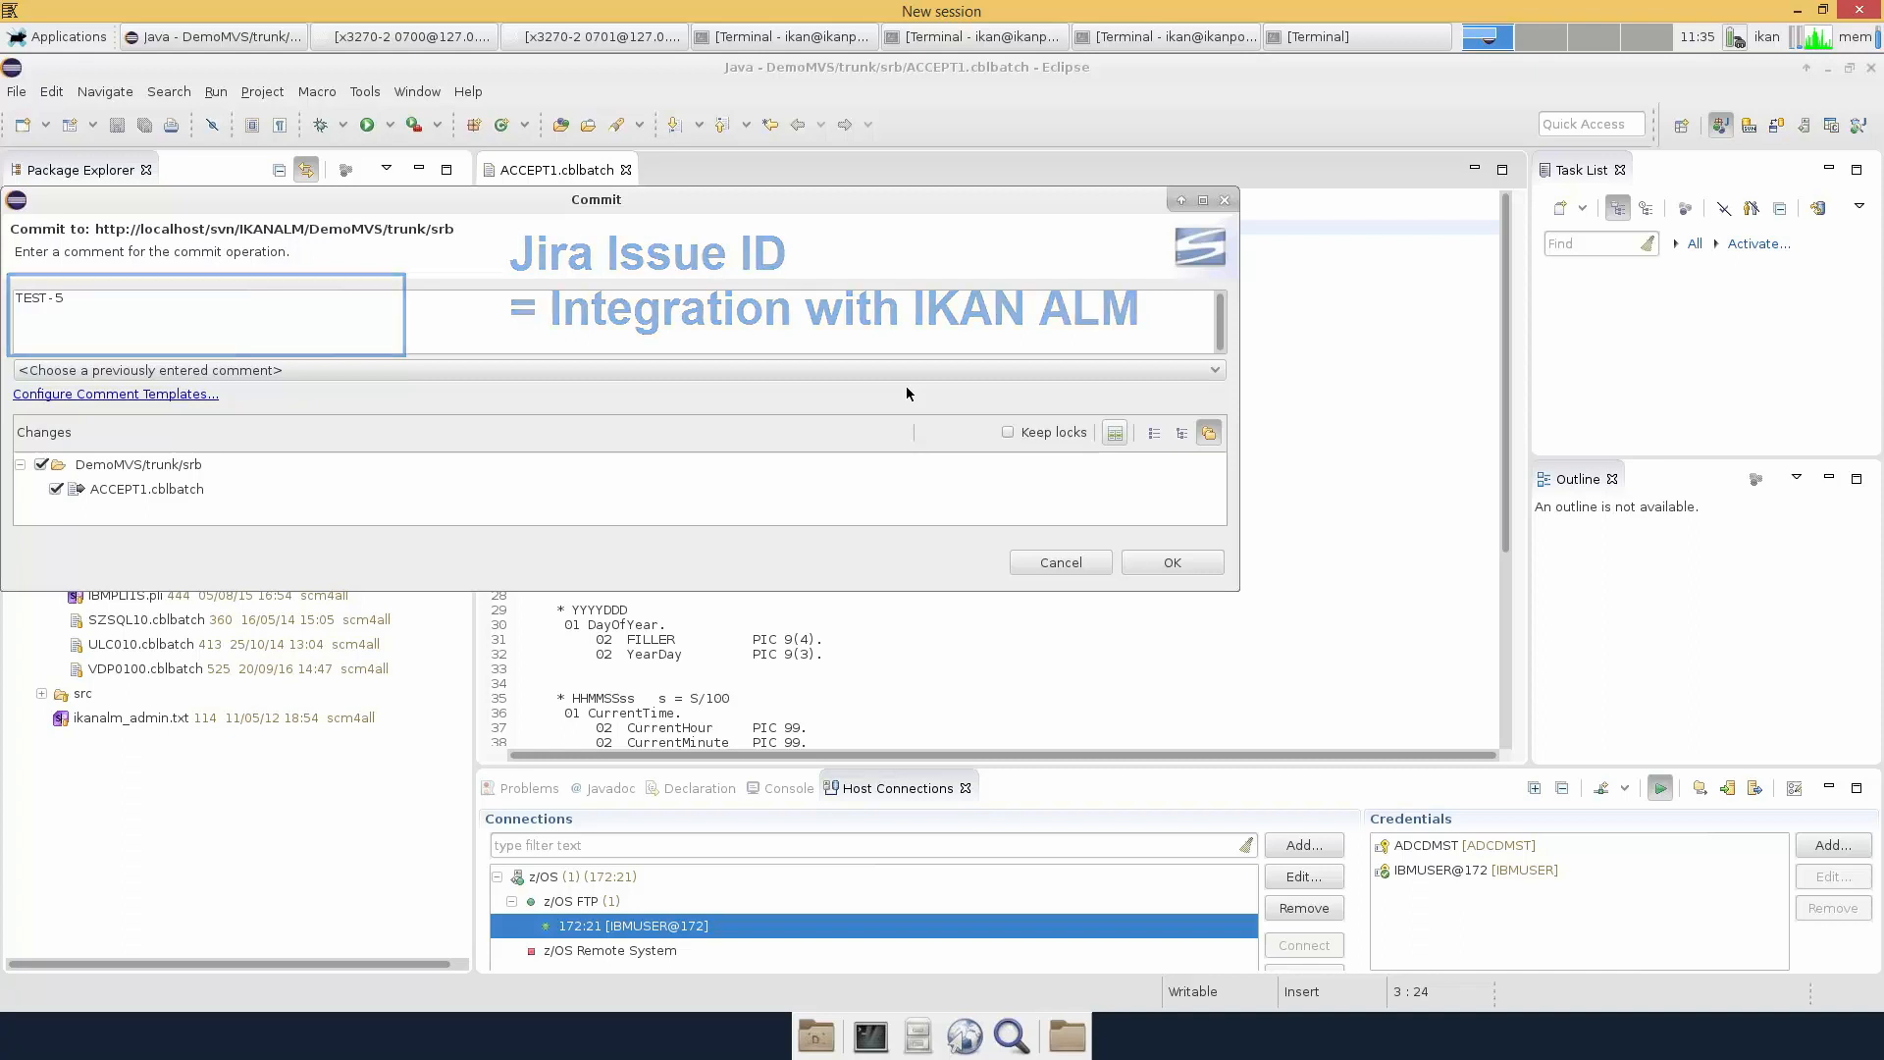
pyautogui.click(908, 370)
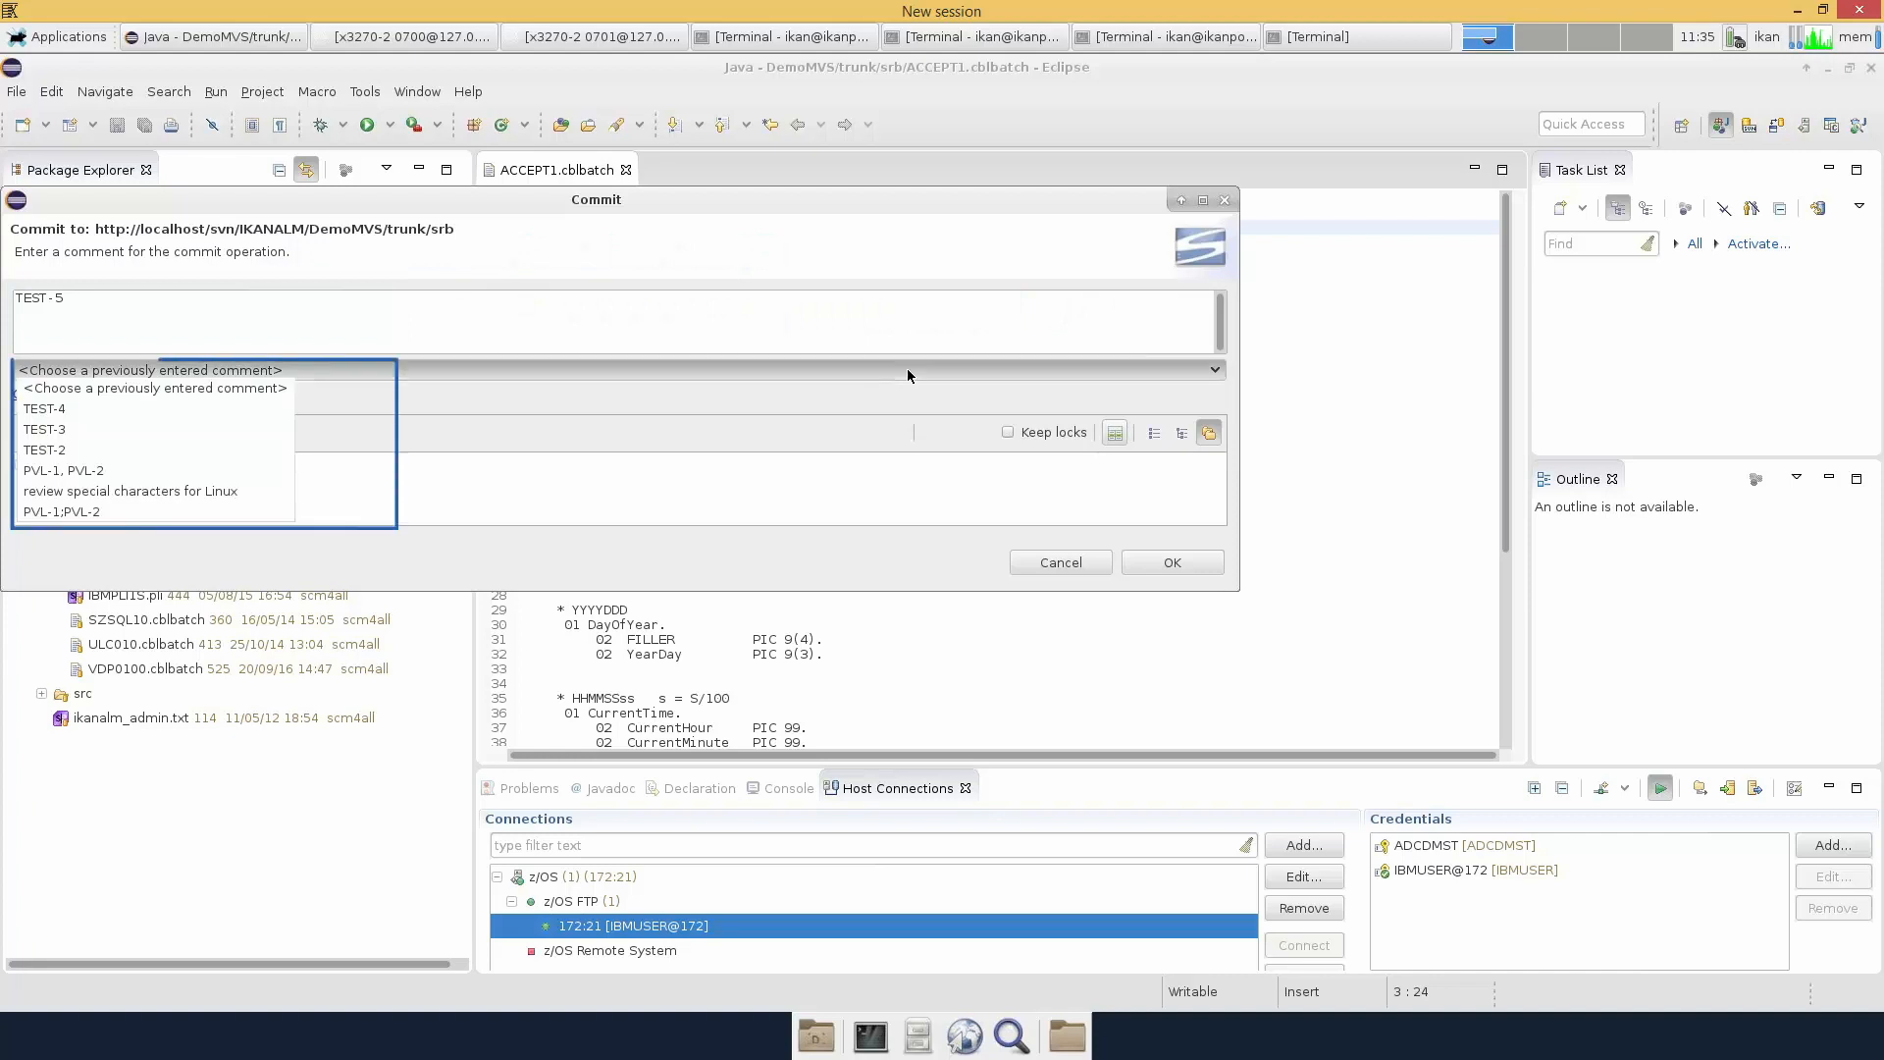
pyautogui.click(923, 380)
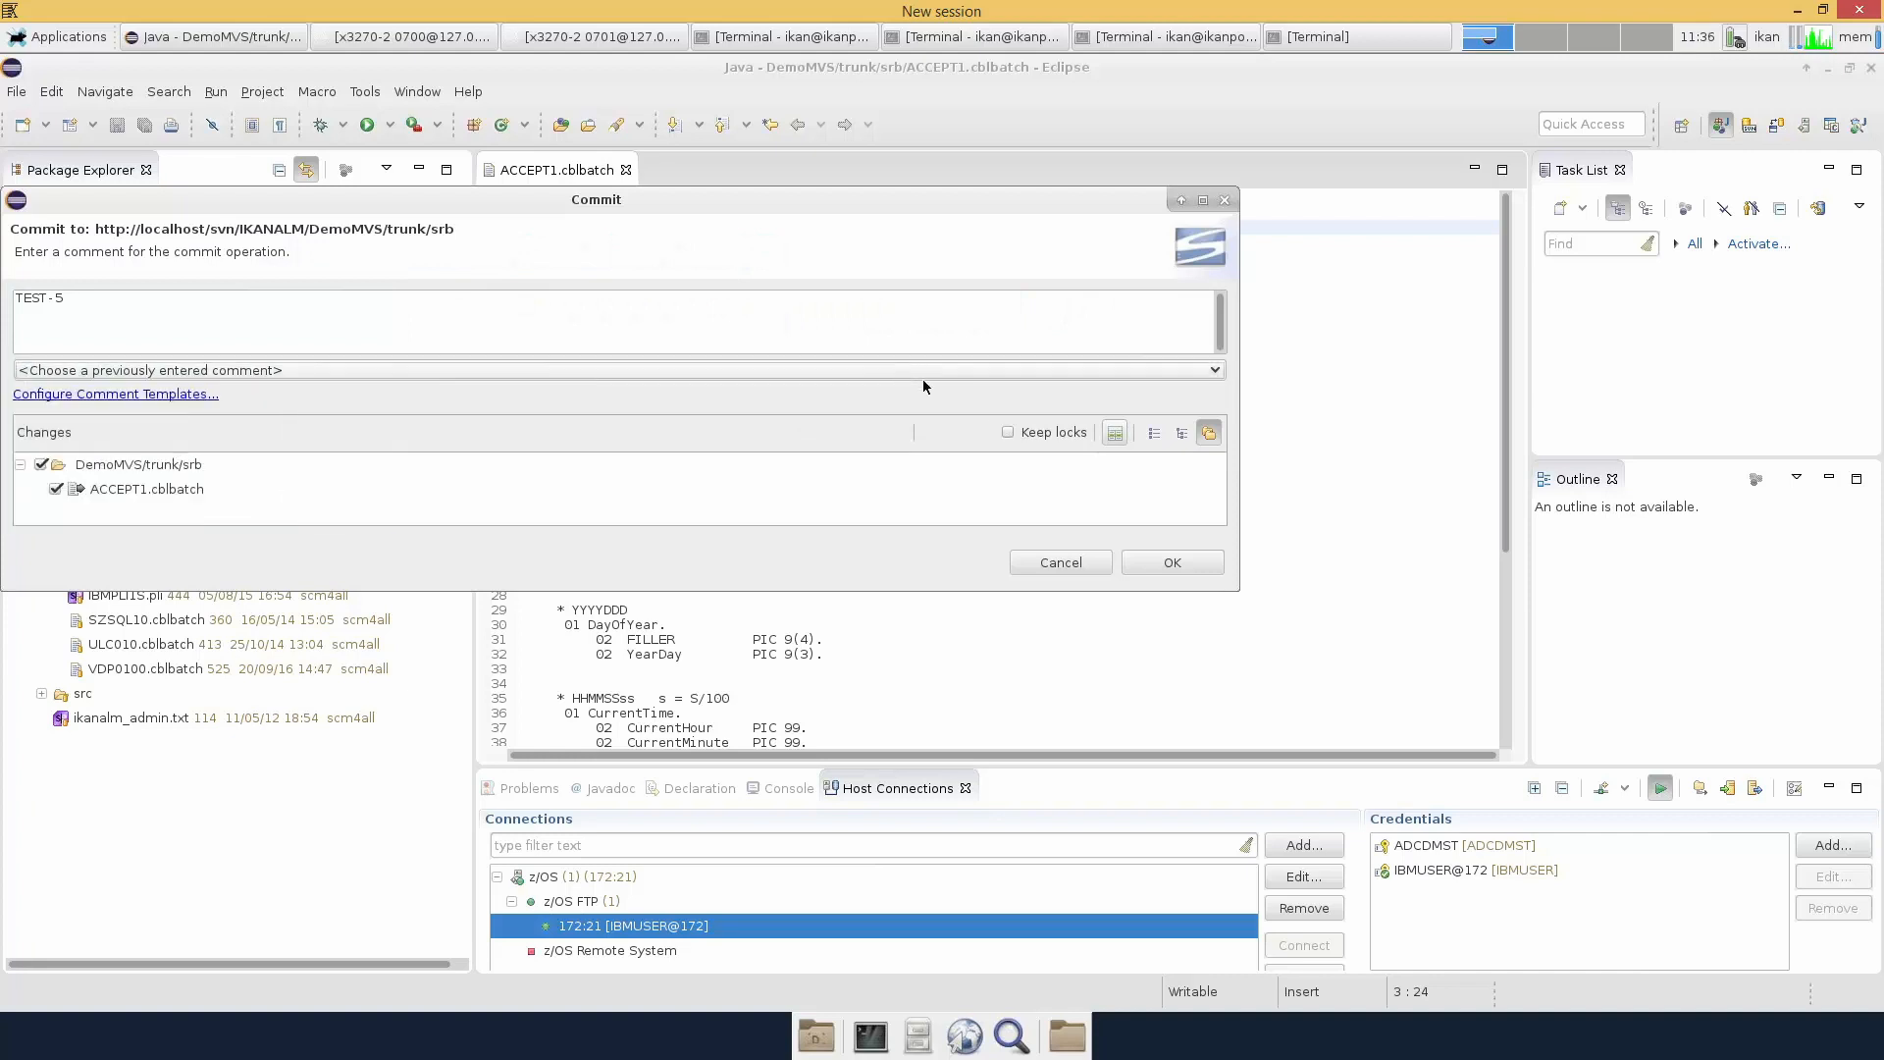
pyautogui.click(1172, 562)
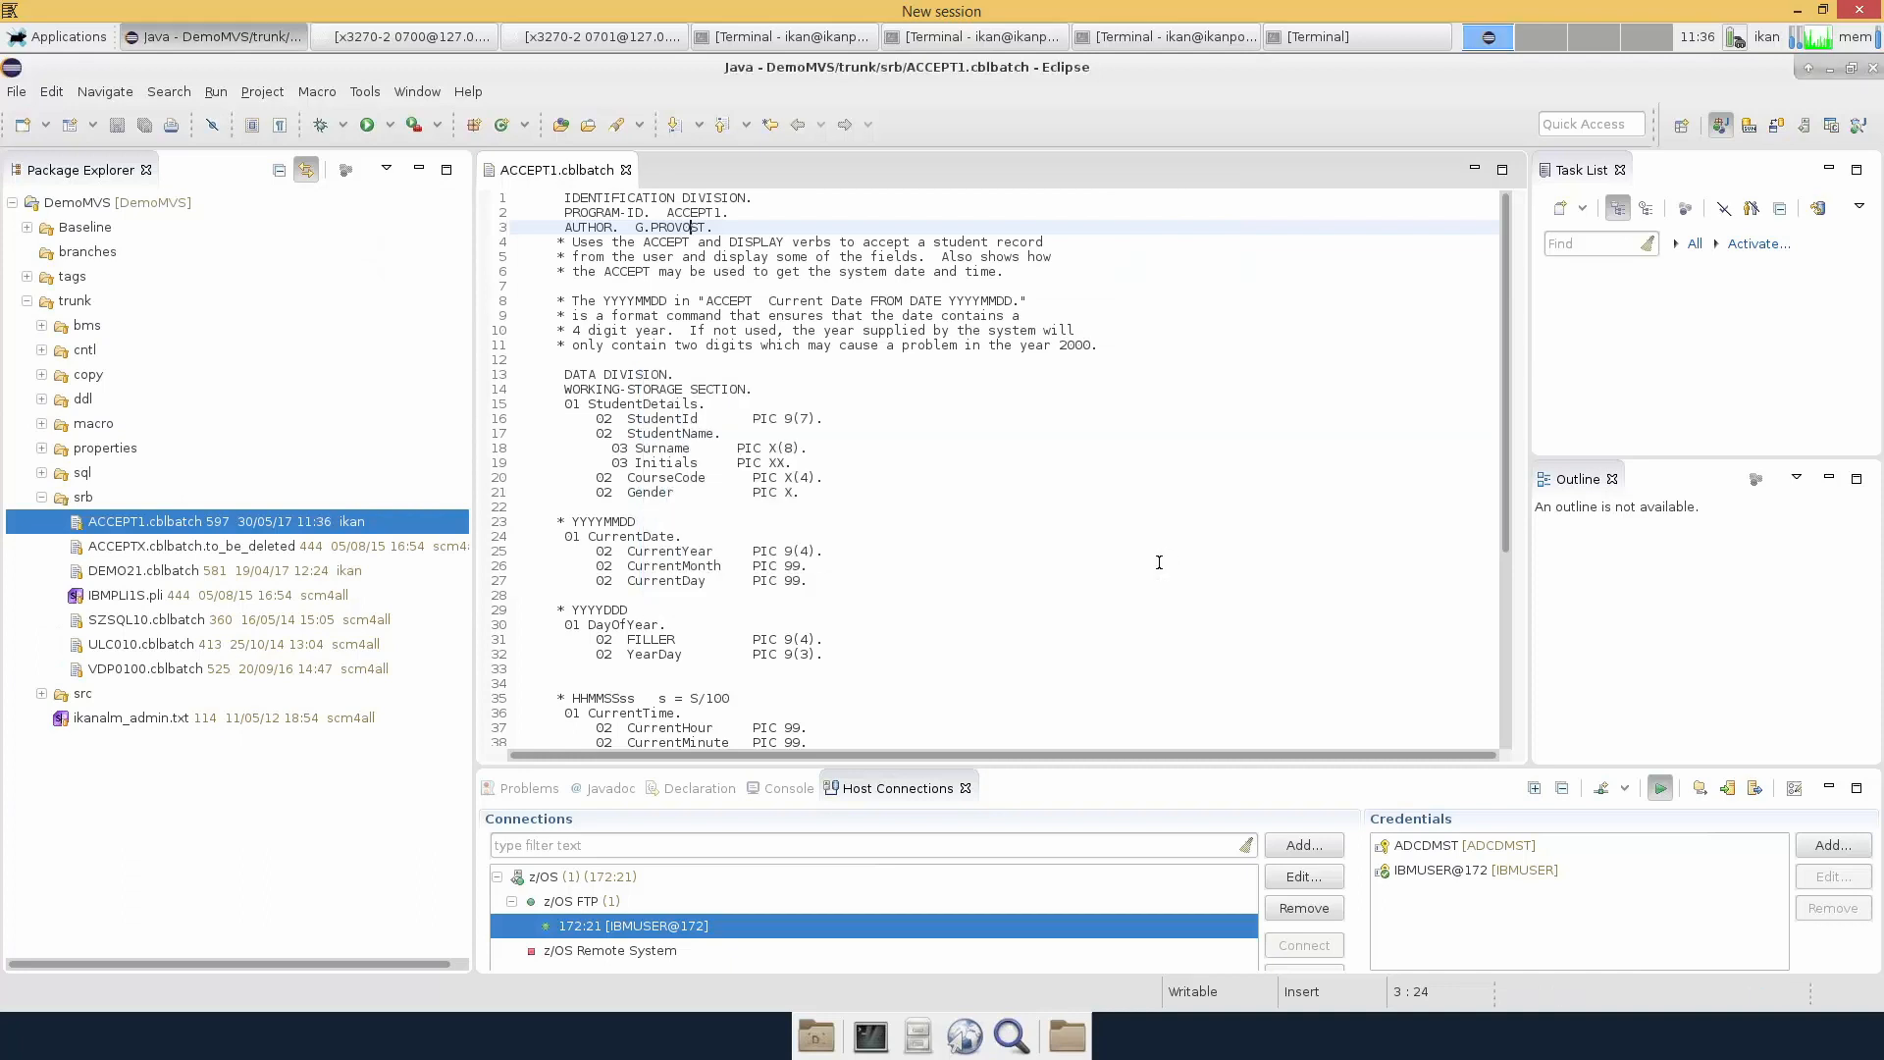
# Run the external tool '3 Build DemoZOS Package ZOS-demo-01' to create level request 82
pyautogui.click(430, 126)
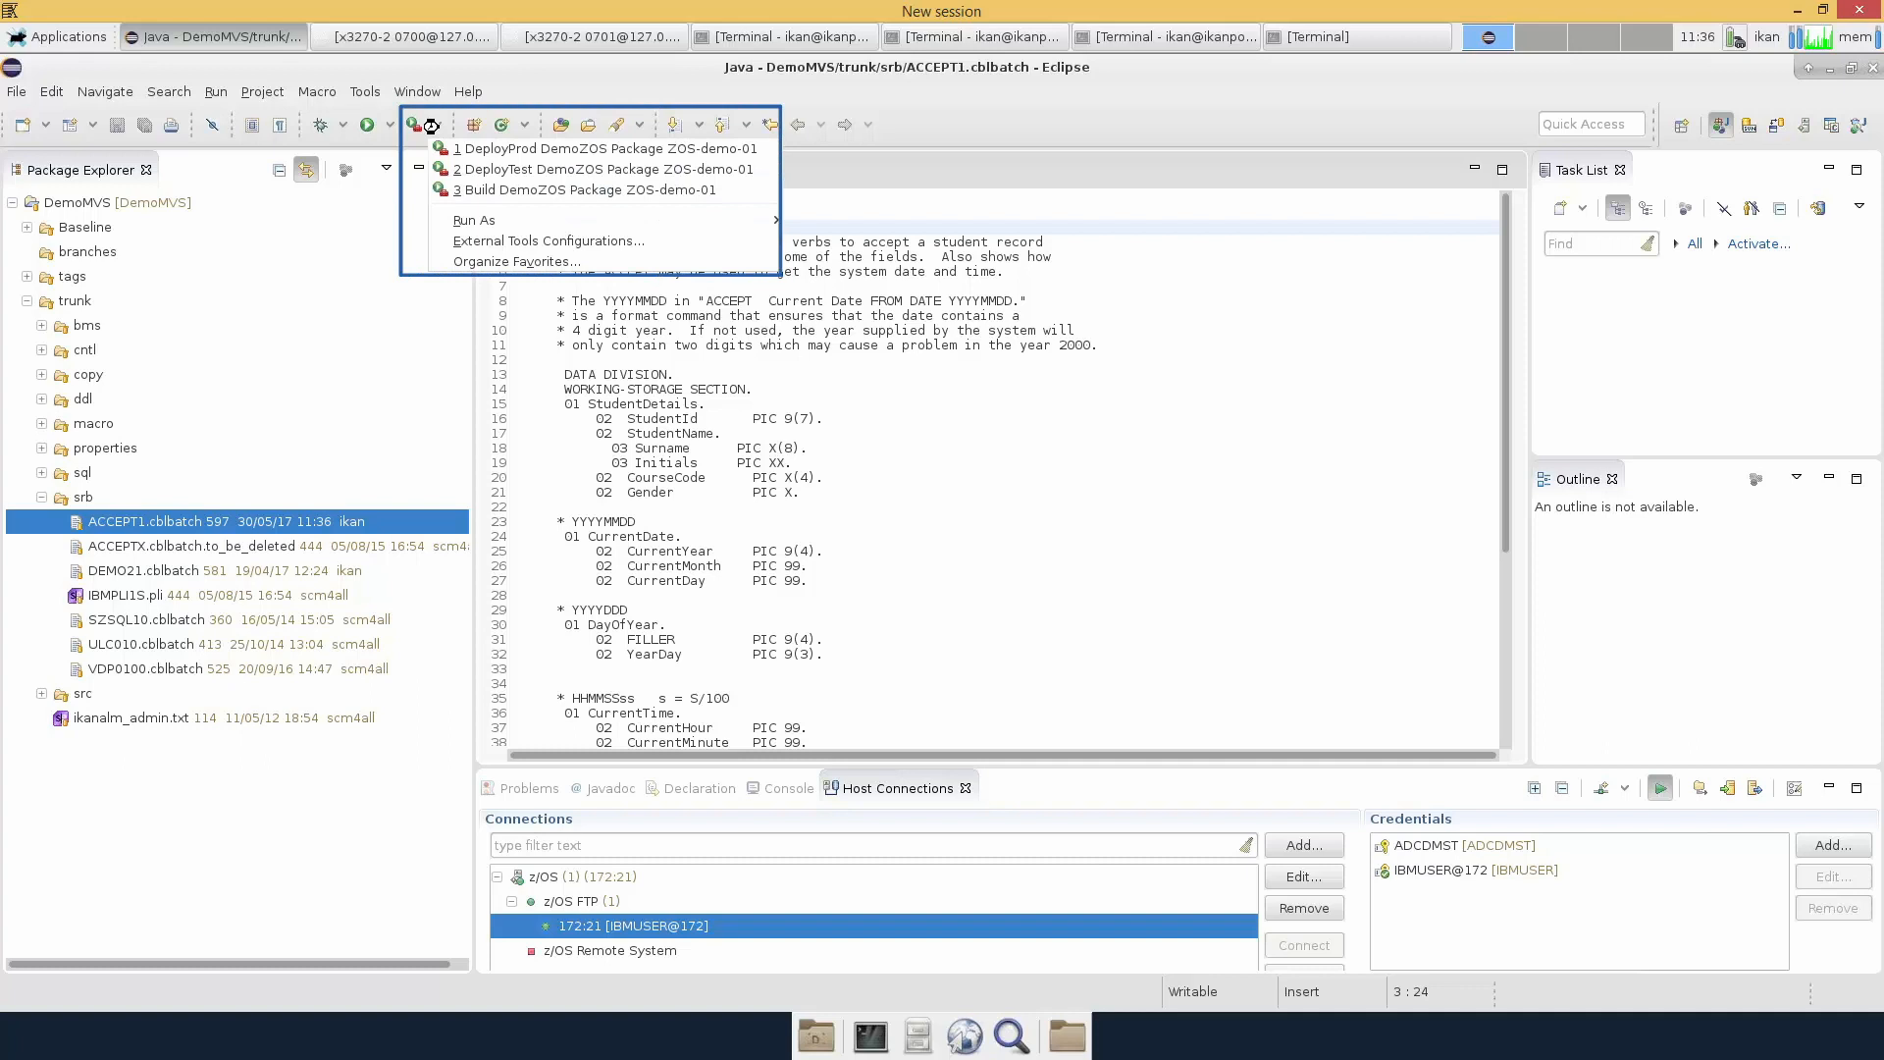
pyautogui.click(474, 191)
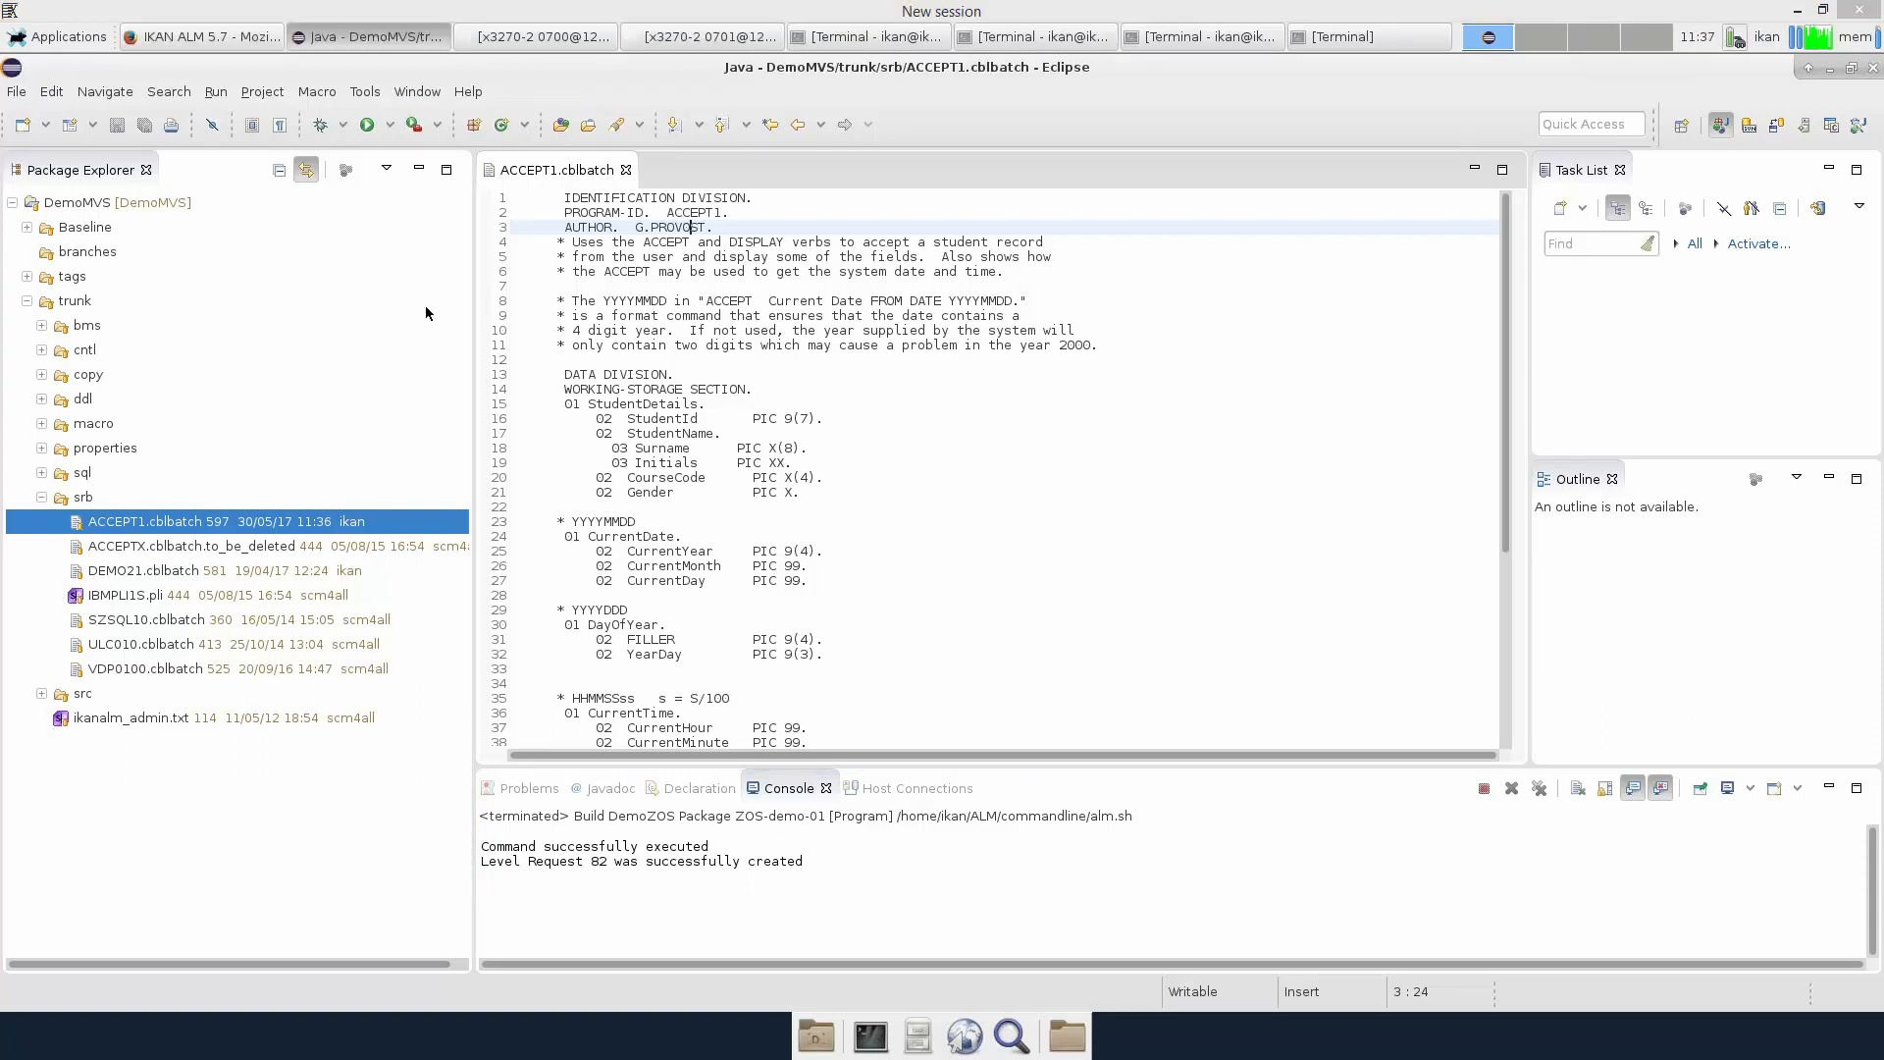
# Log in to IKAN ALM, refresh the desktop, and open BUILDZOS b46's latest level request 82
pyautogui.click(252, 38)
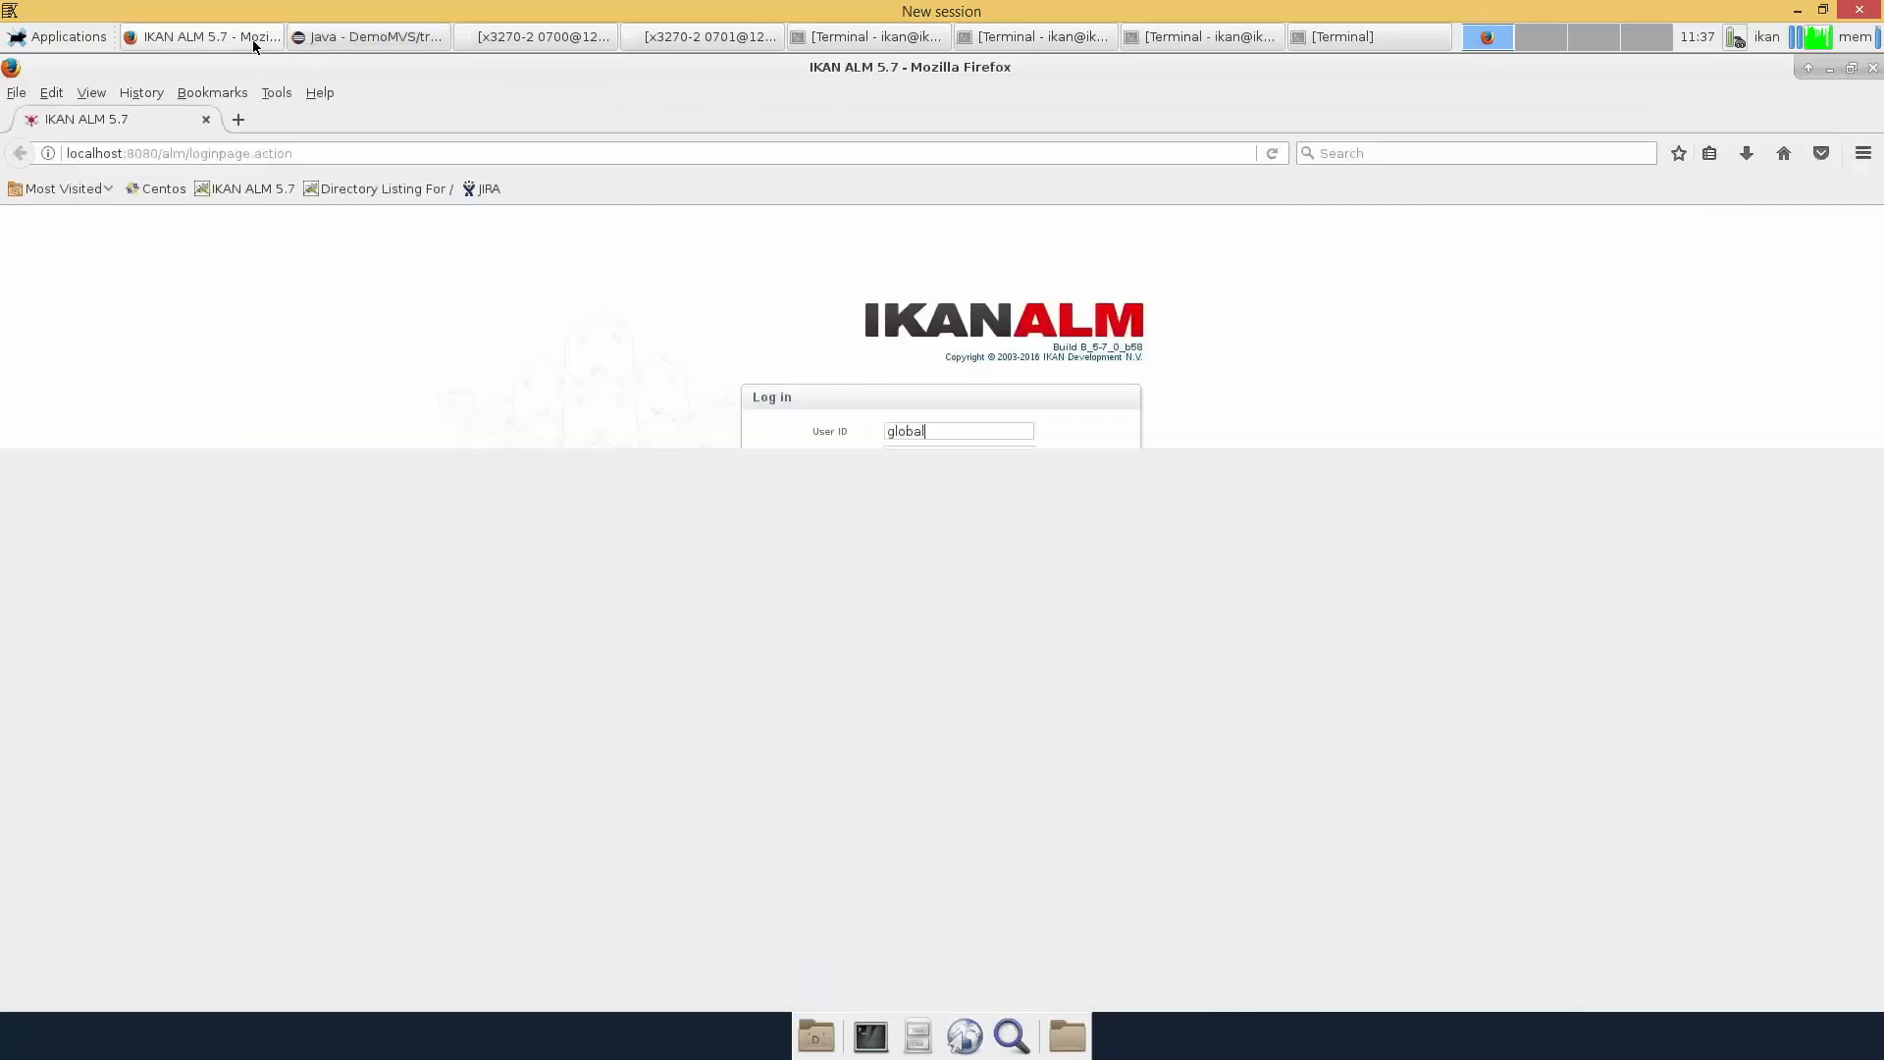
pyautogui.click(898, 486)
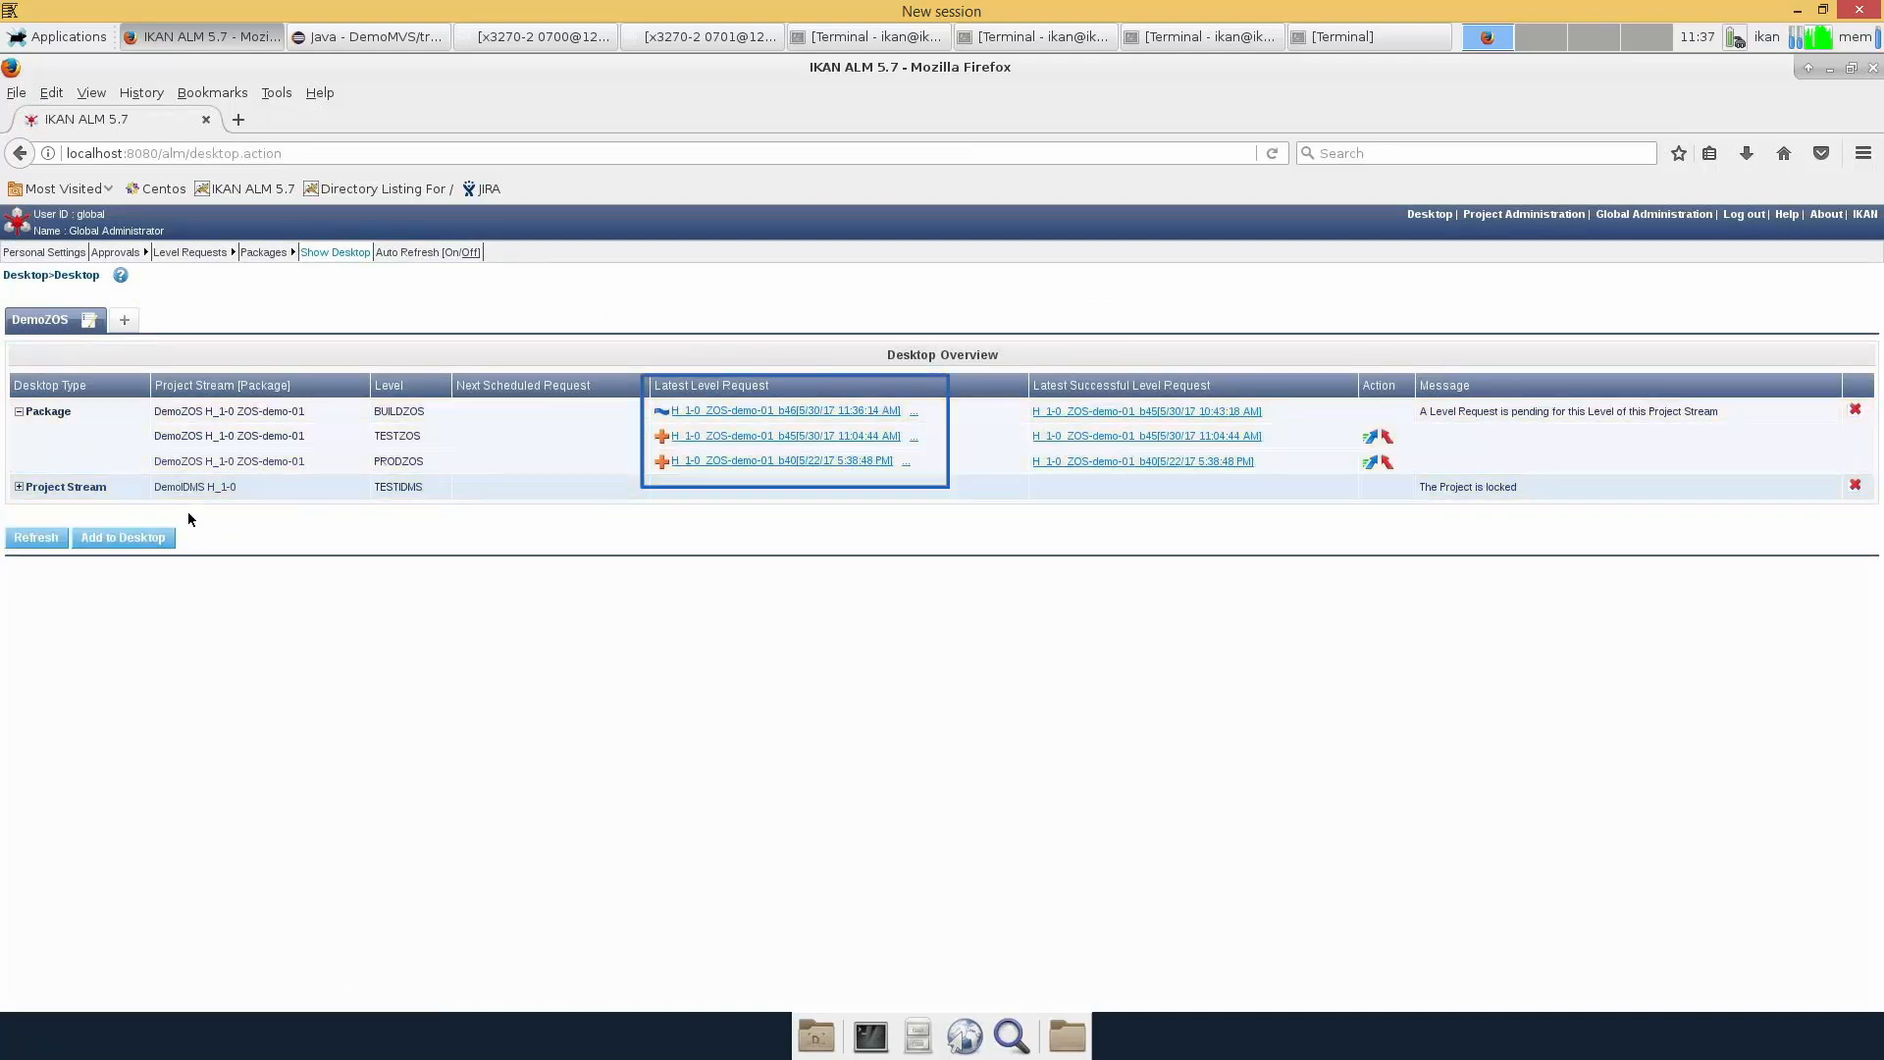
pyautogui.click(35, 538)
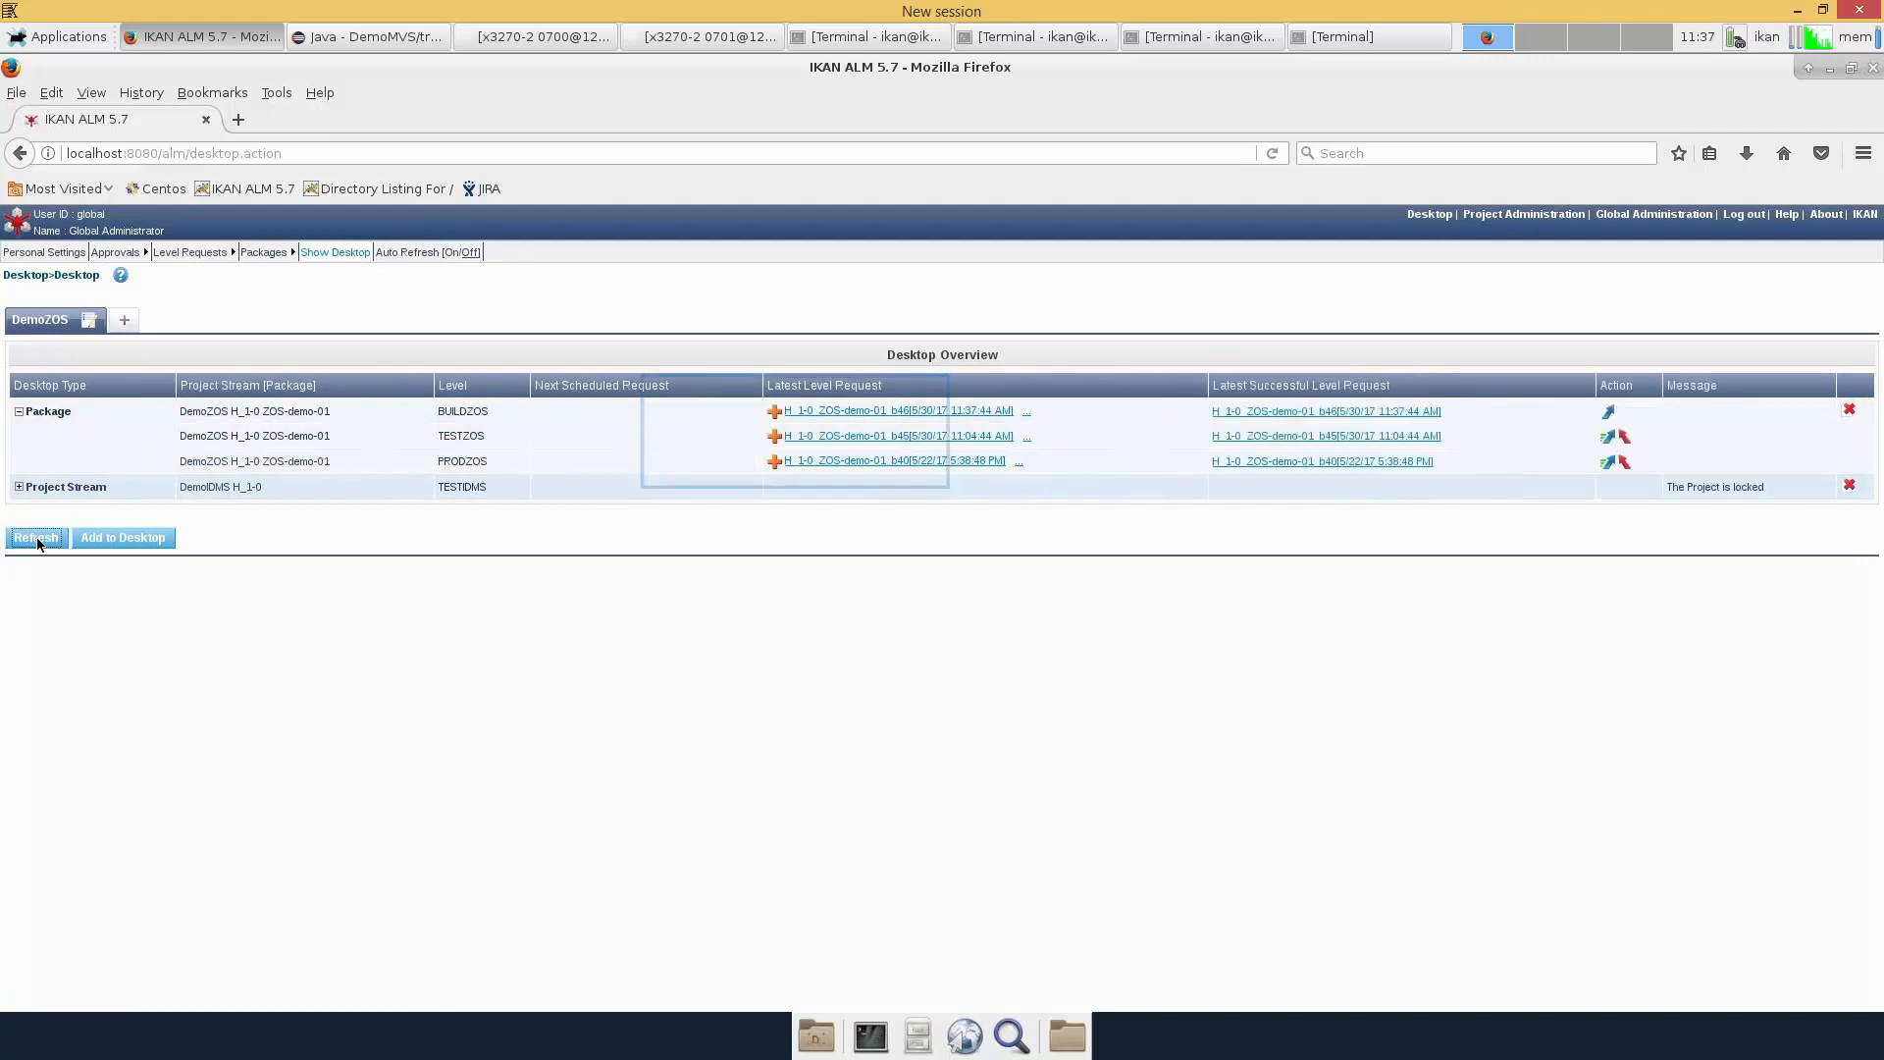
pyautogui.click(825, 412)
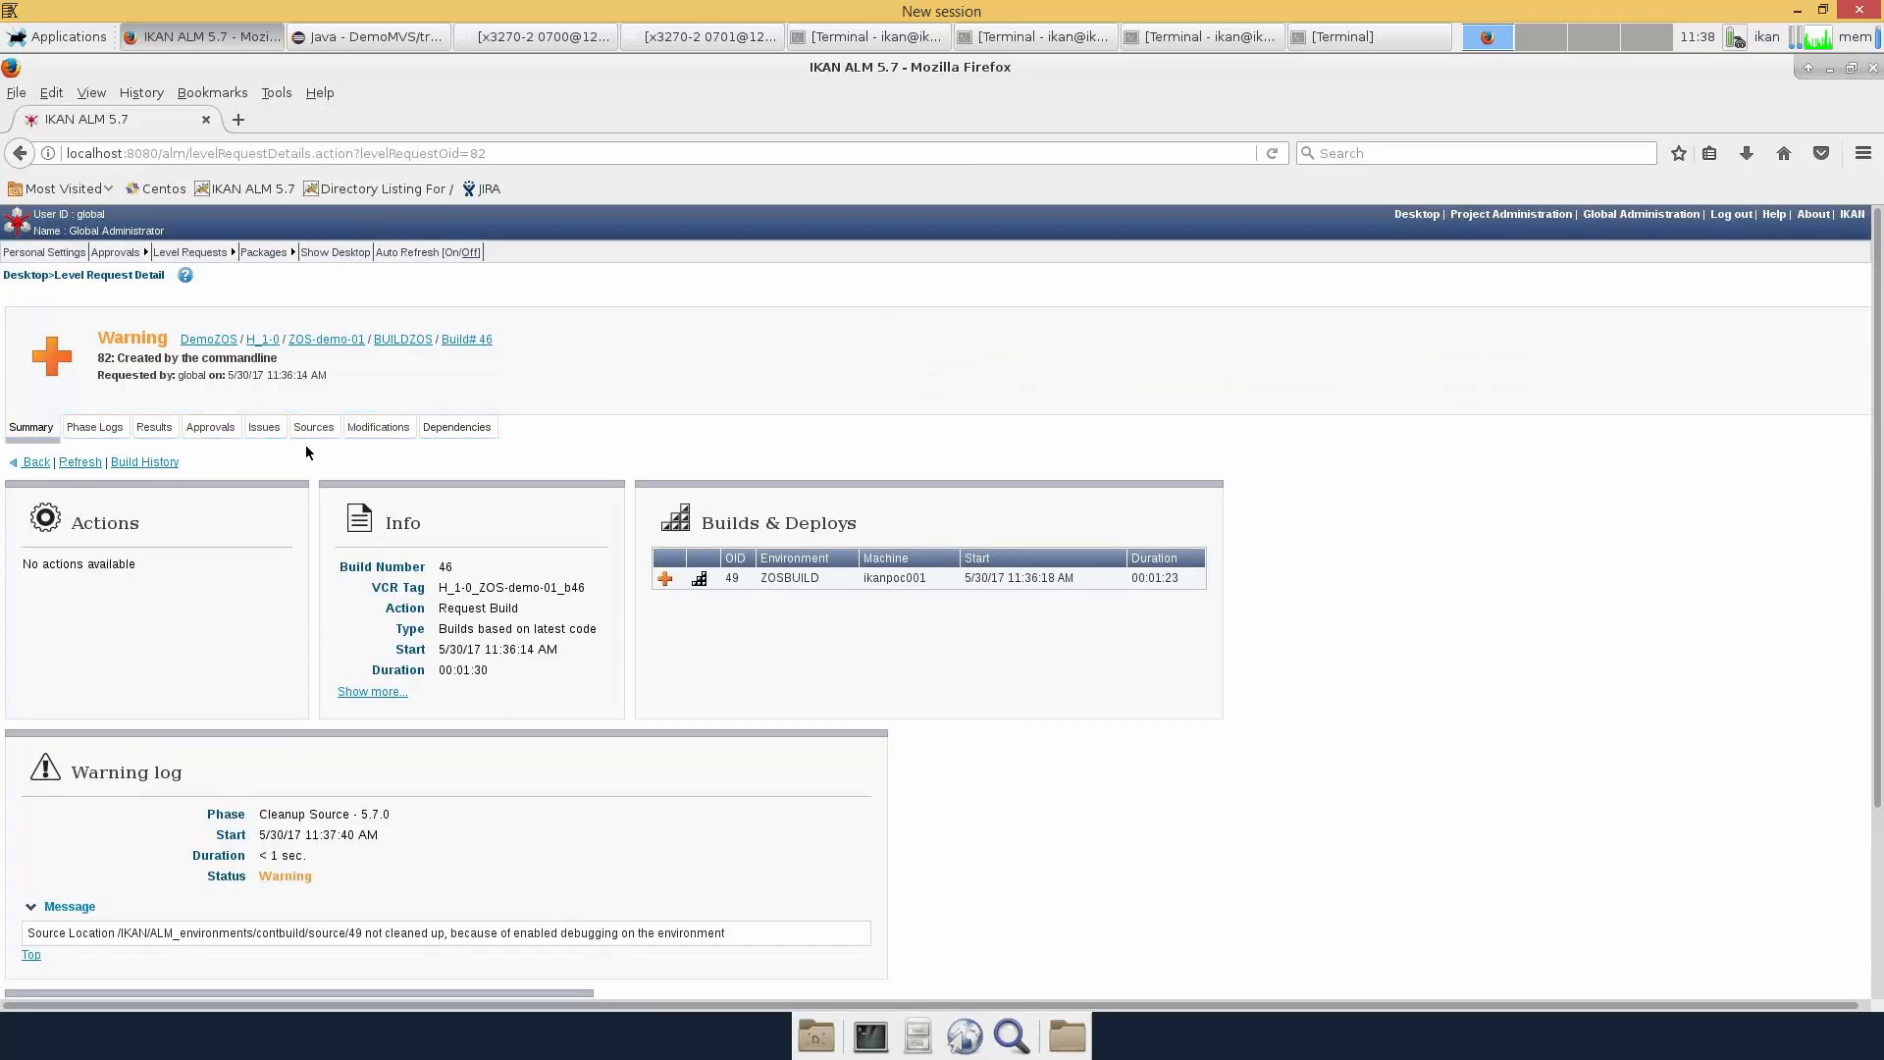
# In Phase Logs, expand Build 49 on ikanpoc001 and view its build parameters
pyautogui.click(98, 429)
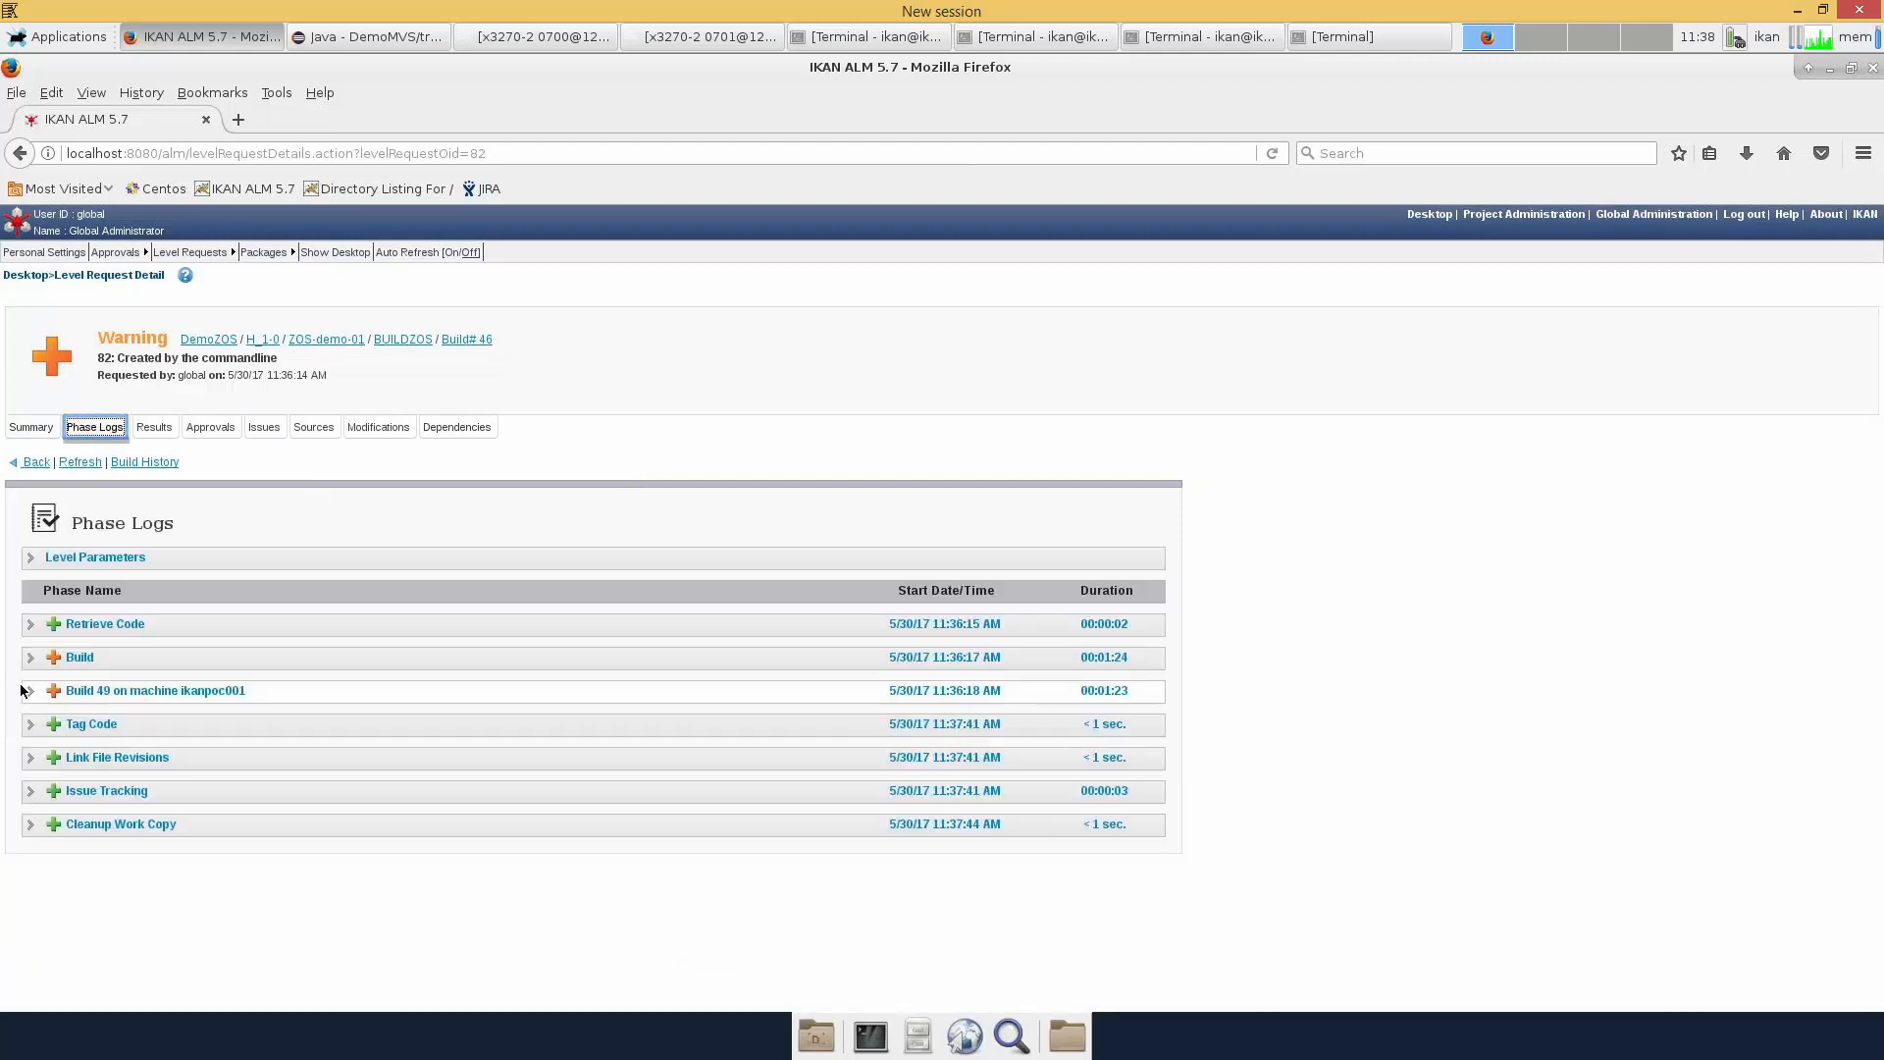
pyautogui.click(30, 691)
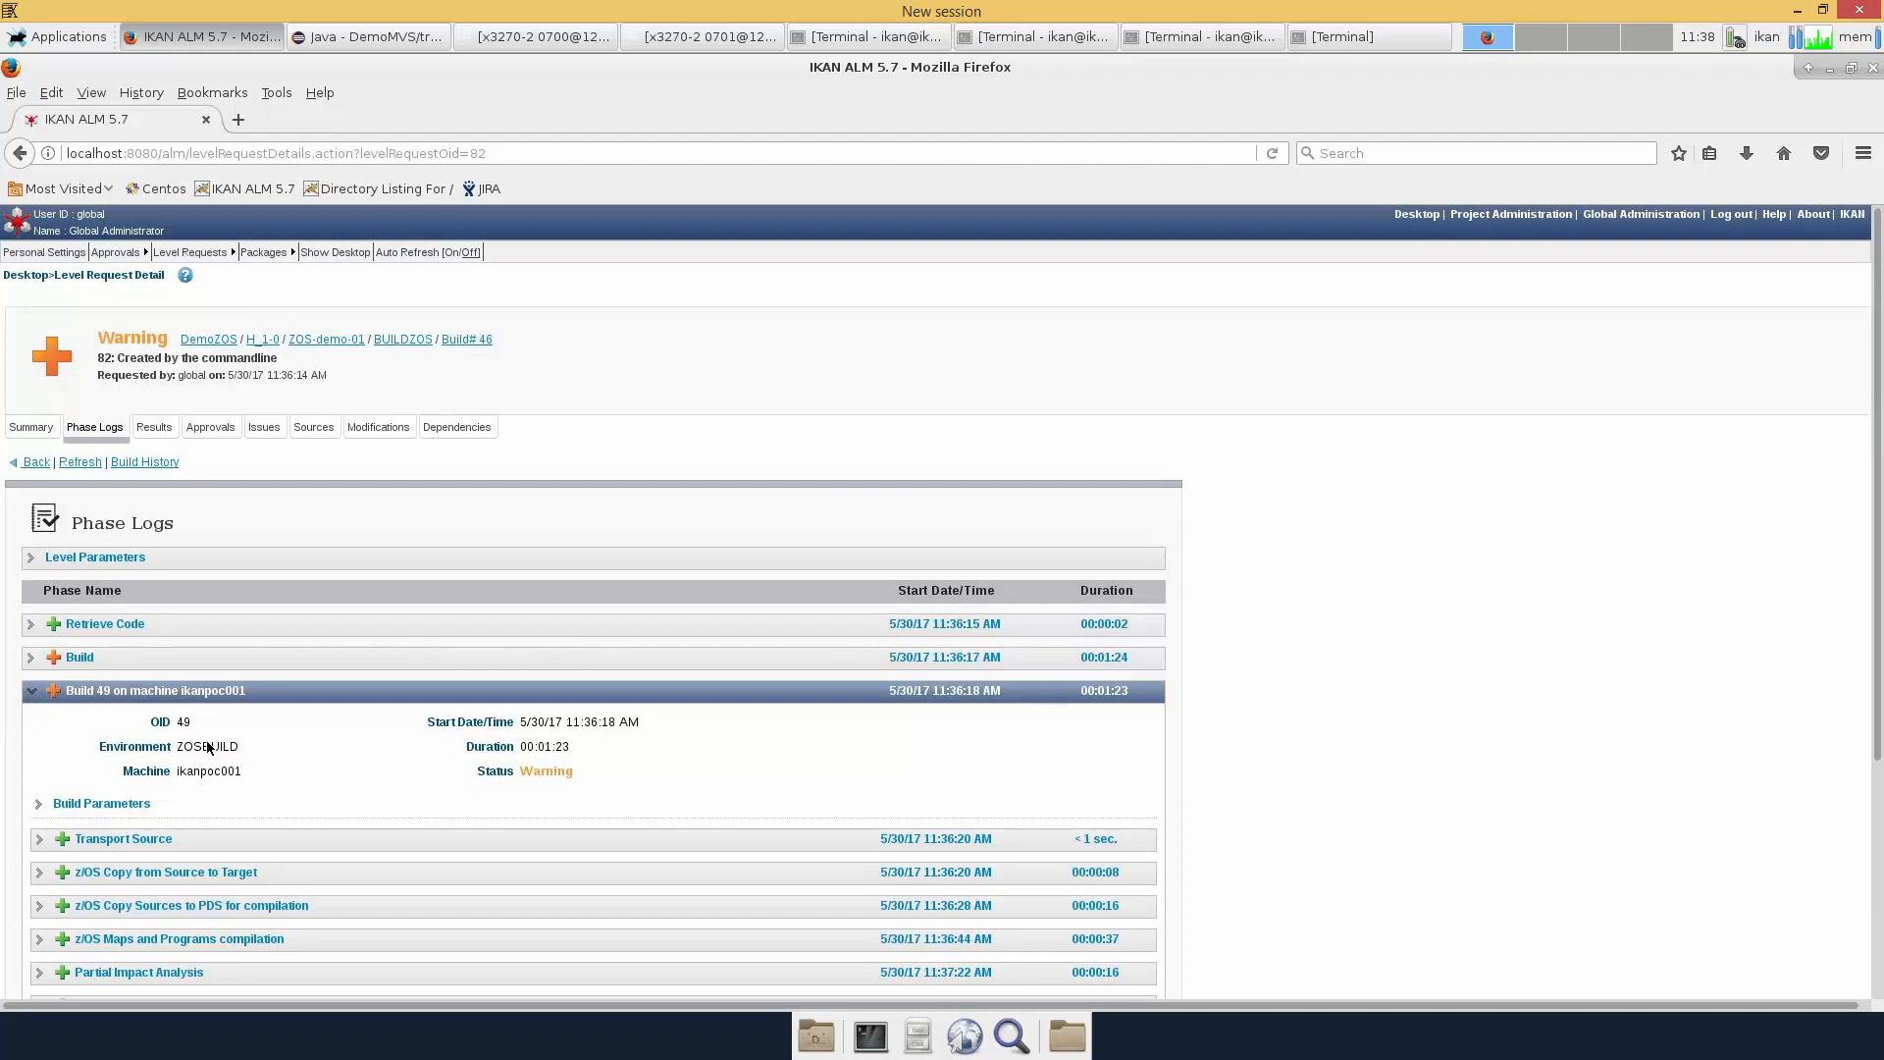
pyautogui.scroll(-3, 691, 775)
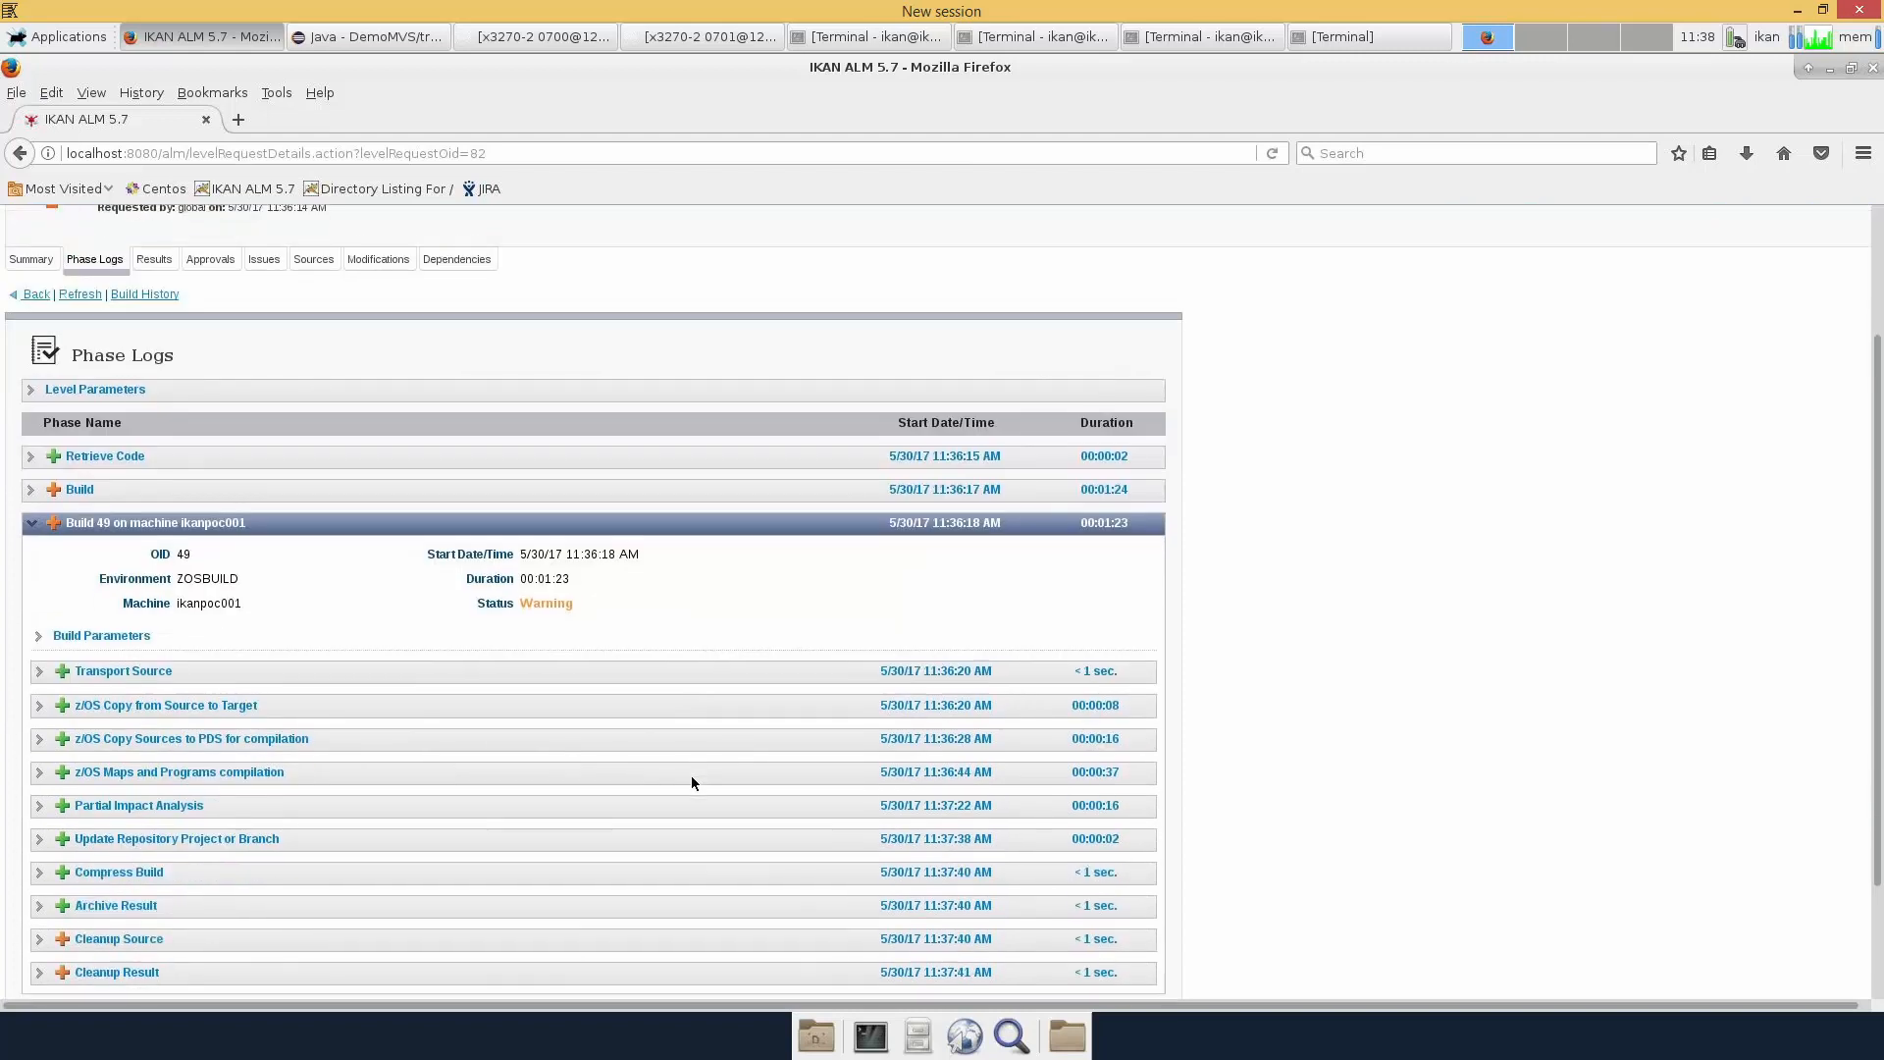
pyautogui.scroll(-1, 691, 775)
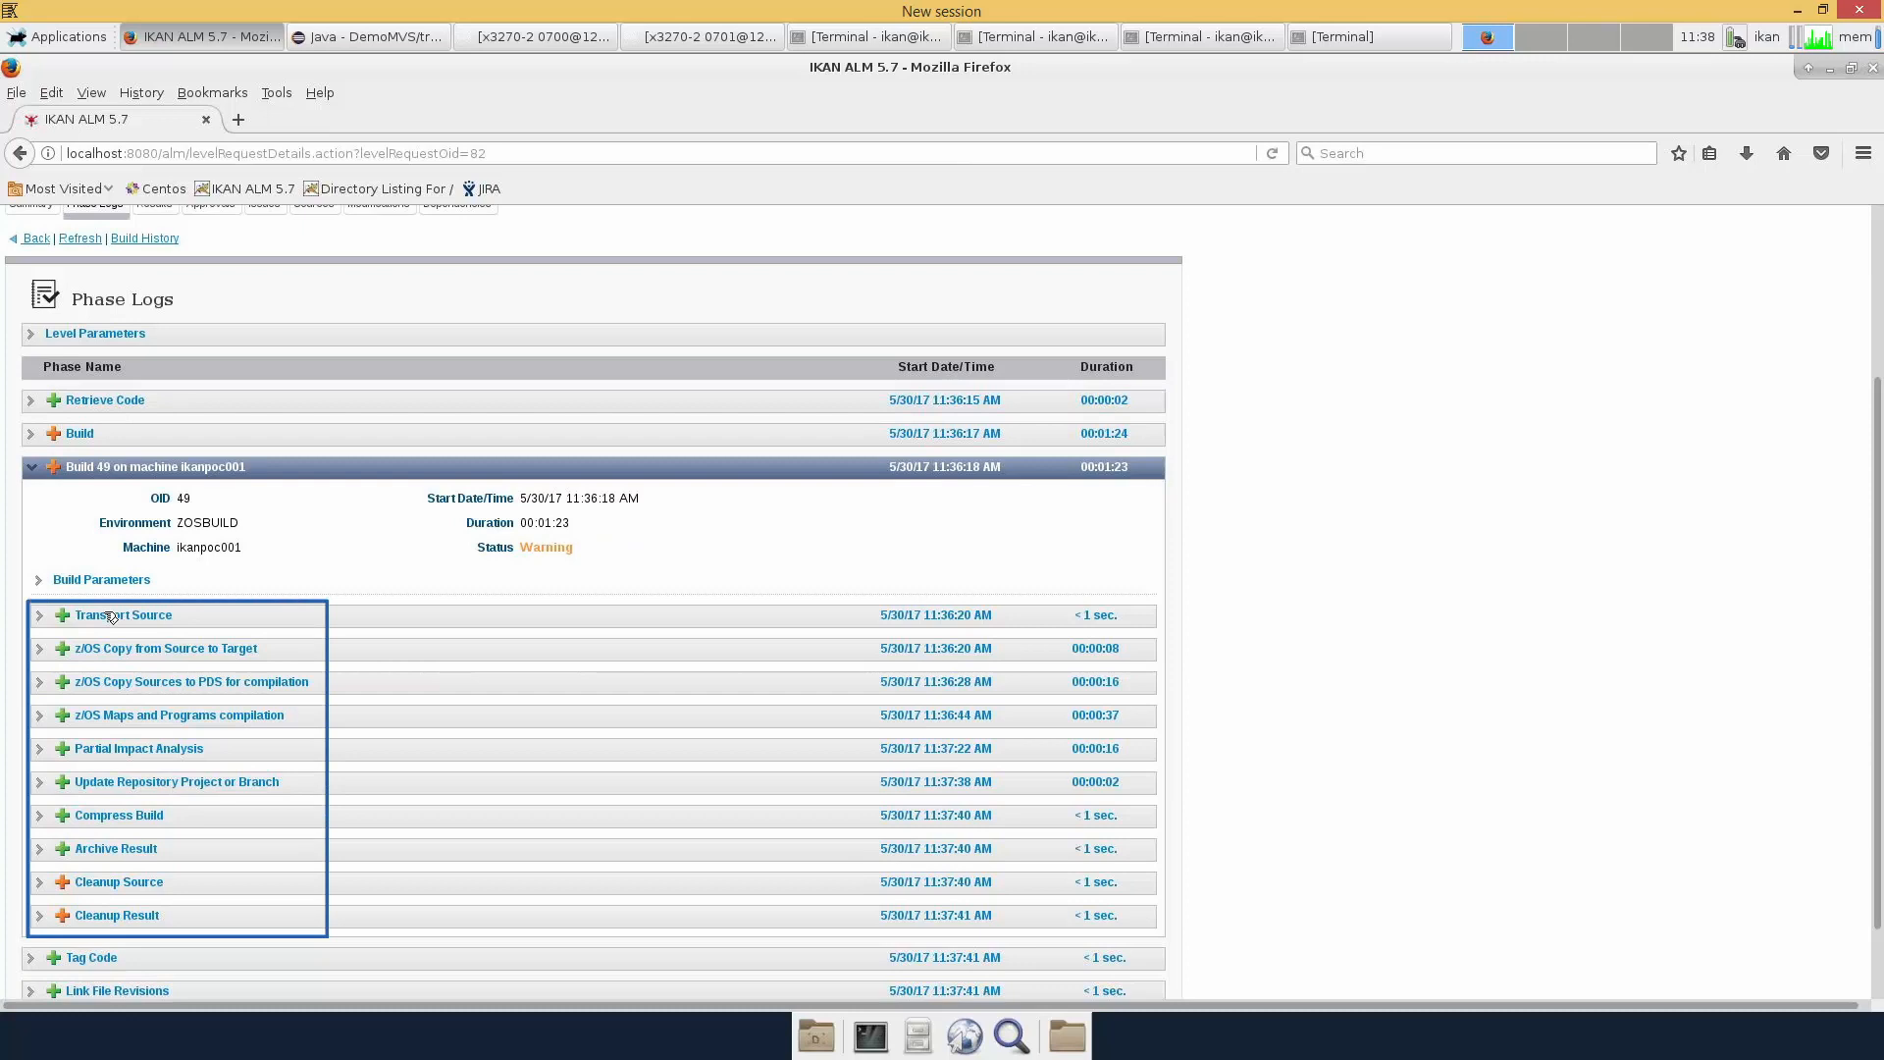
pyautogui.click(91, 583)
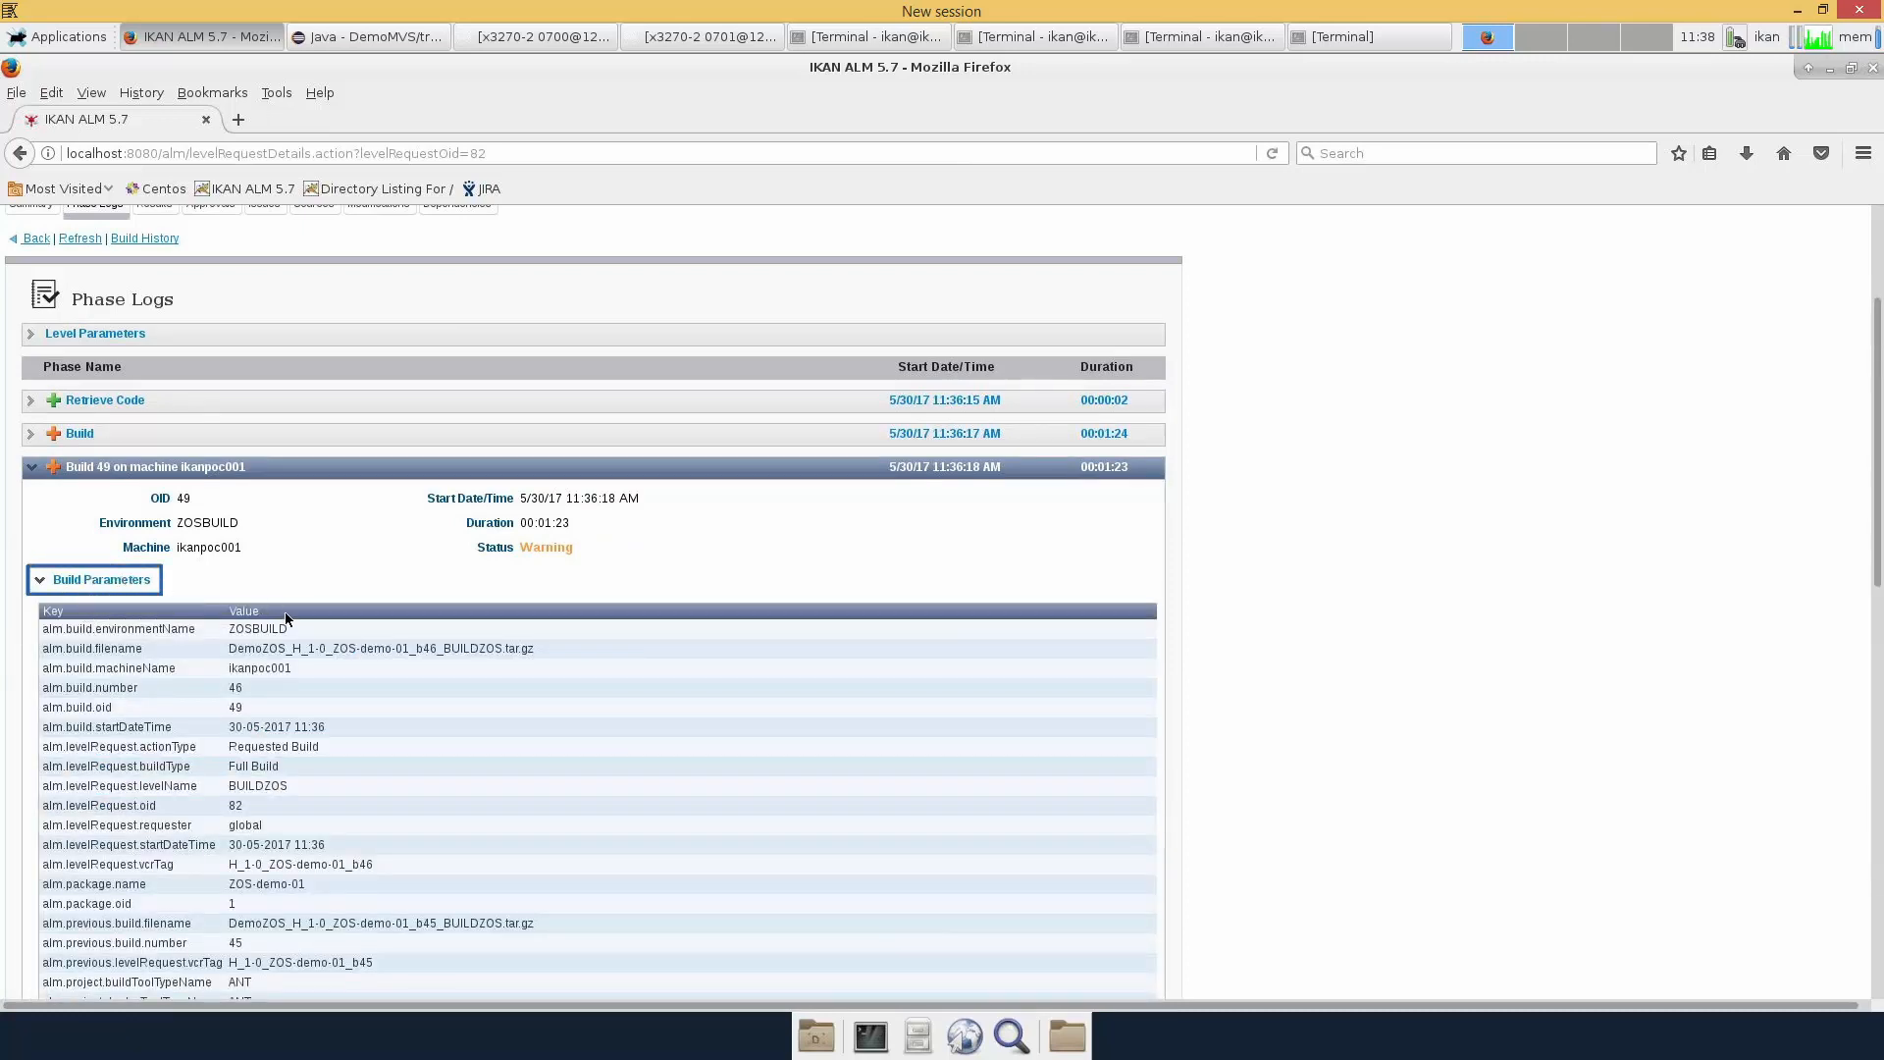
pyautogui.scroll(-3, 285, 616)
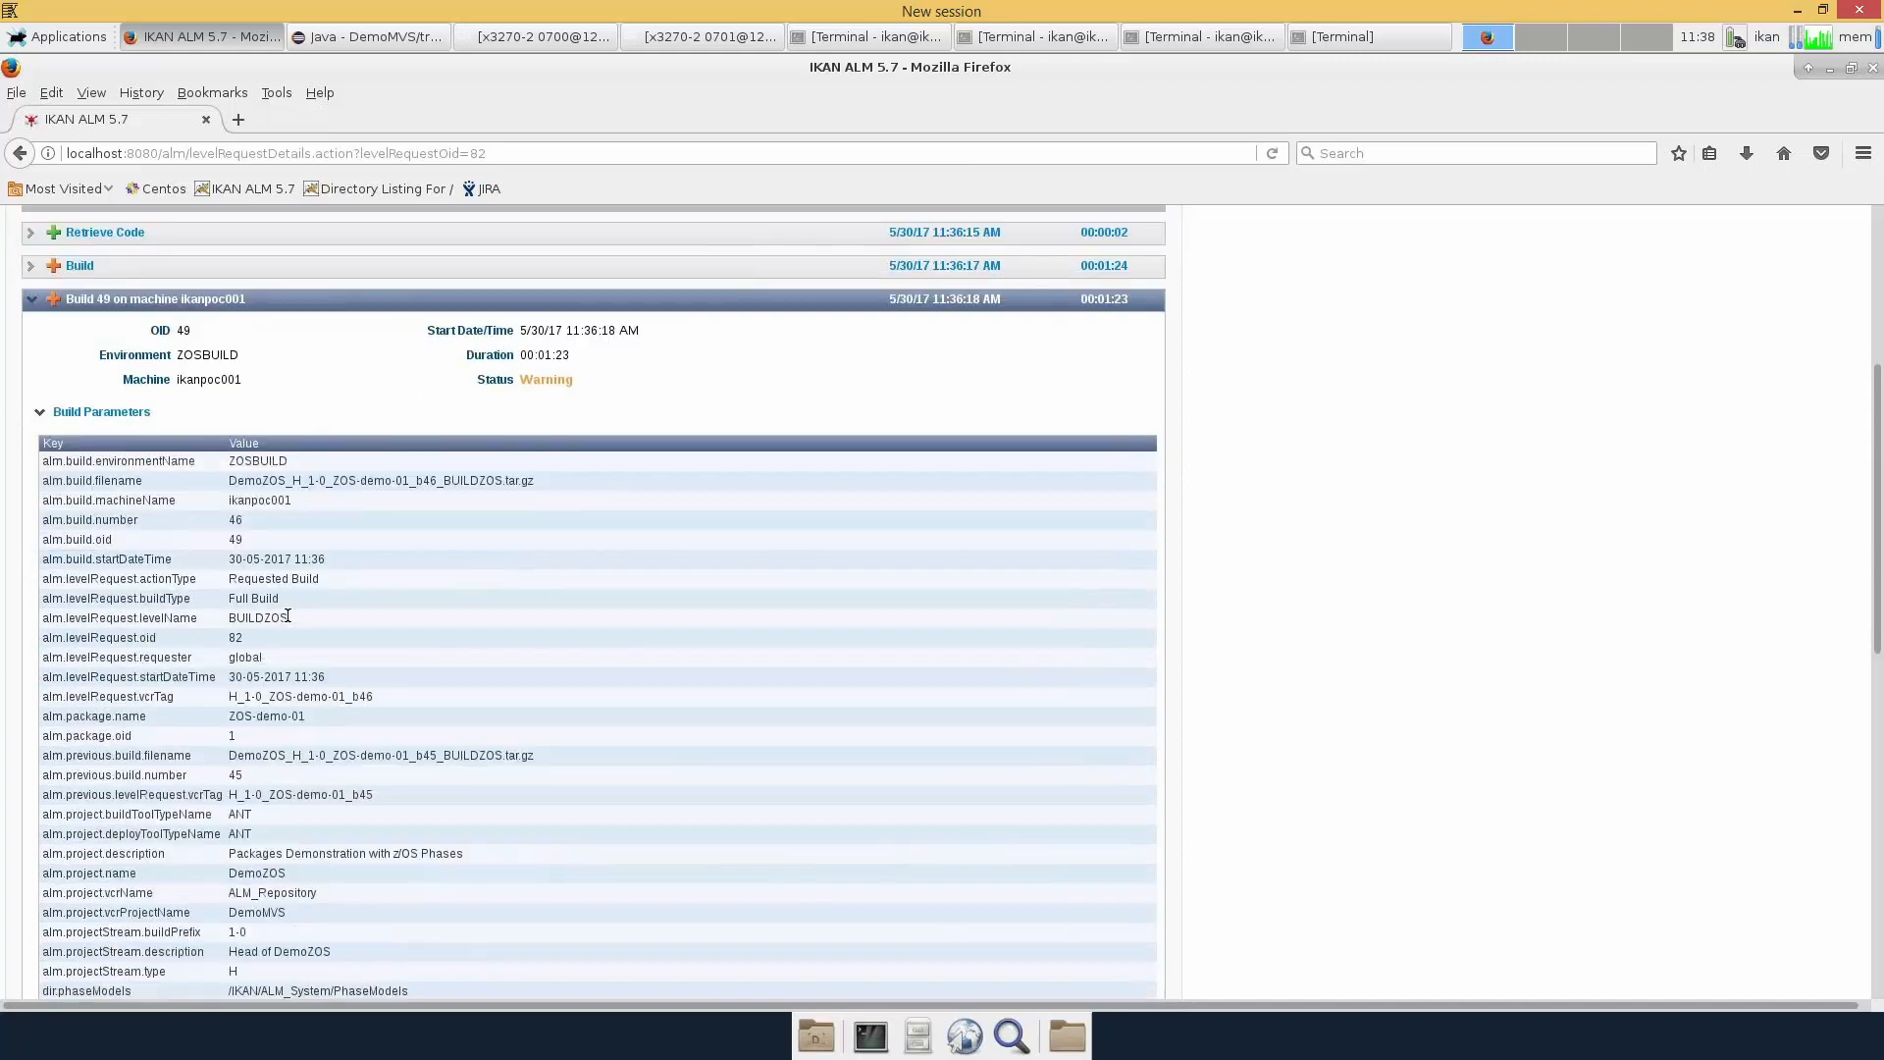
pyautogui.scroll(7, 287, 615)
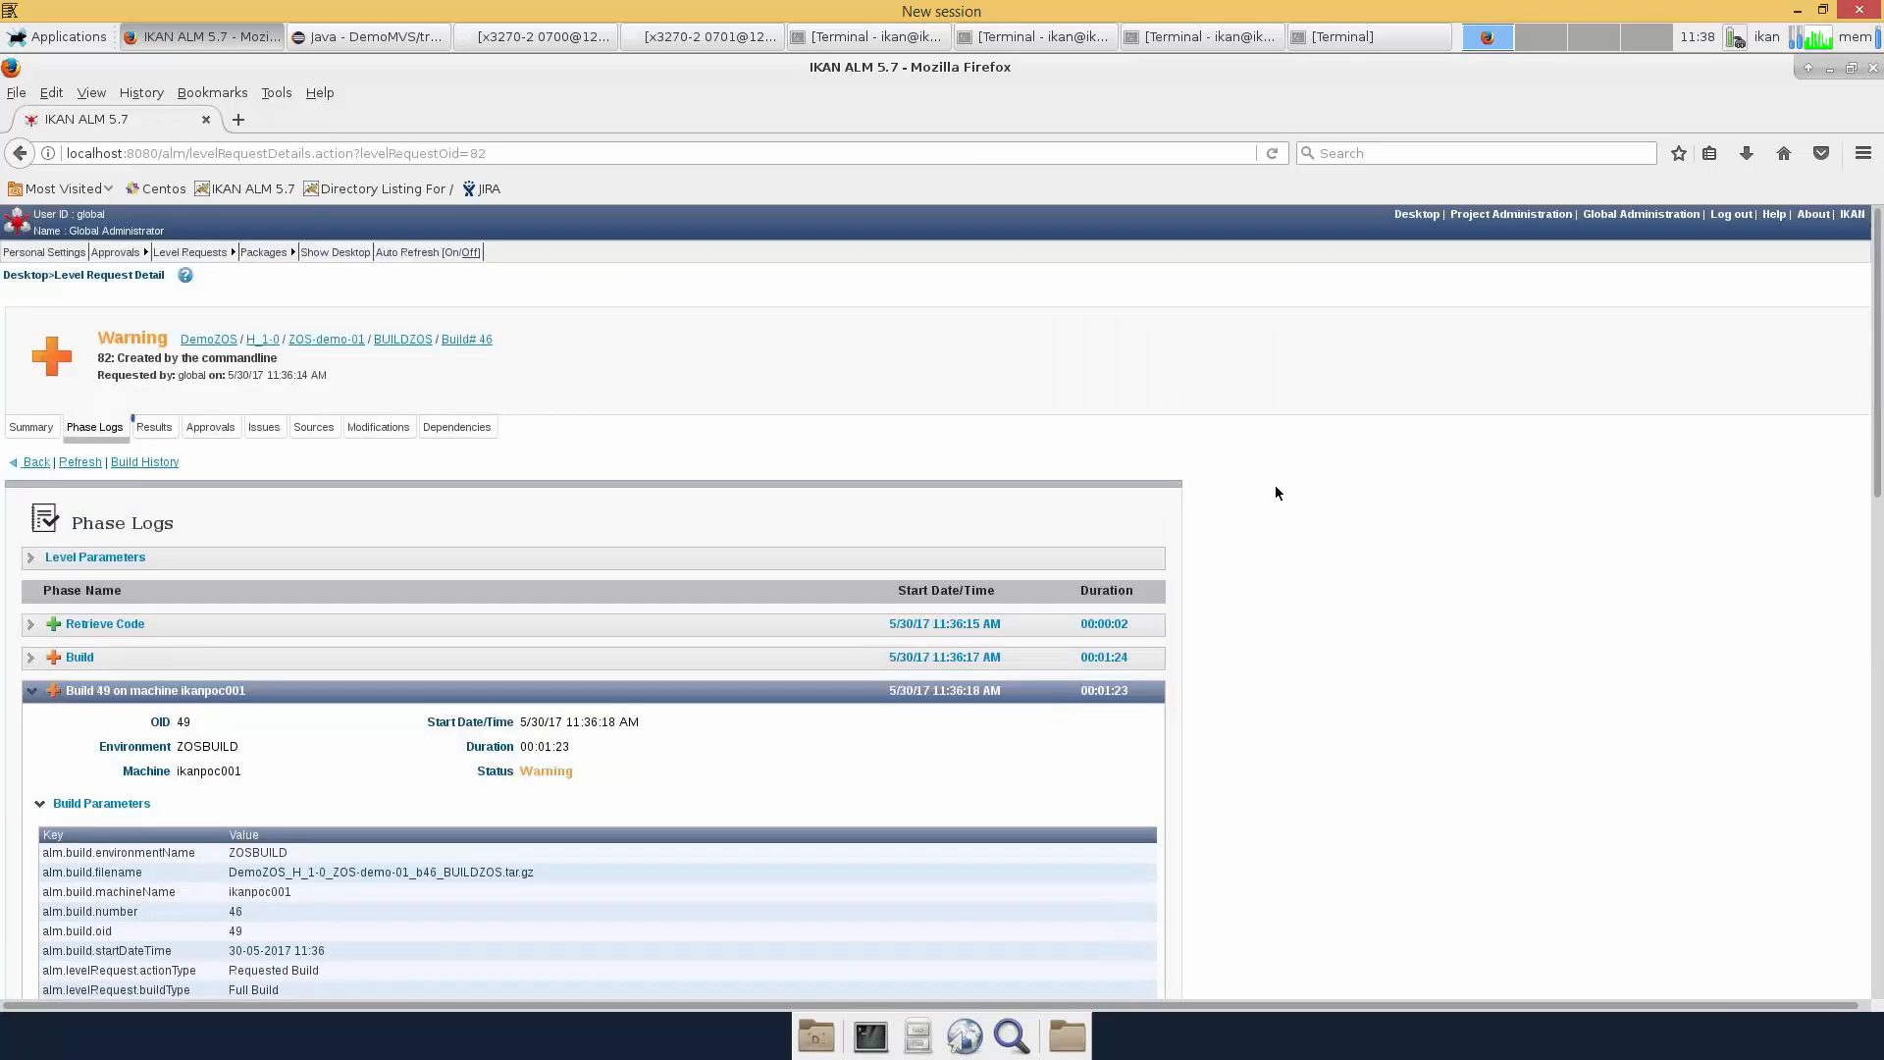
pyautogui.click(155, 429)
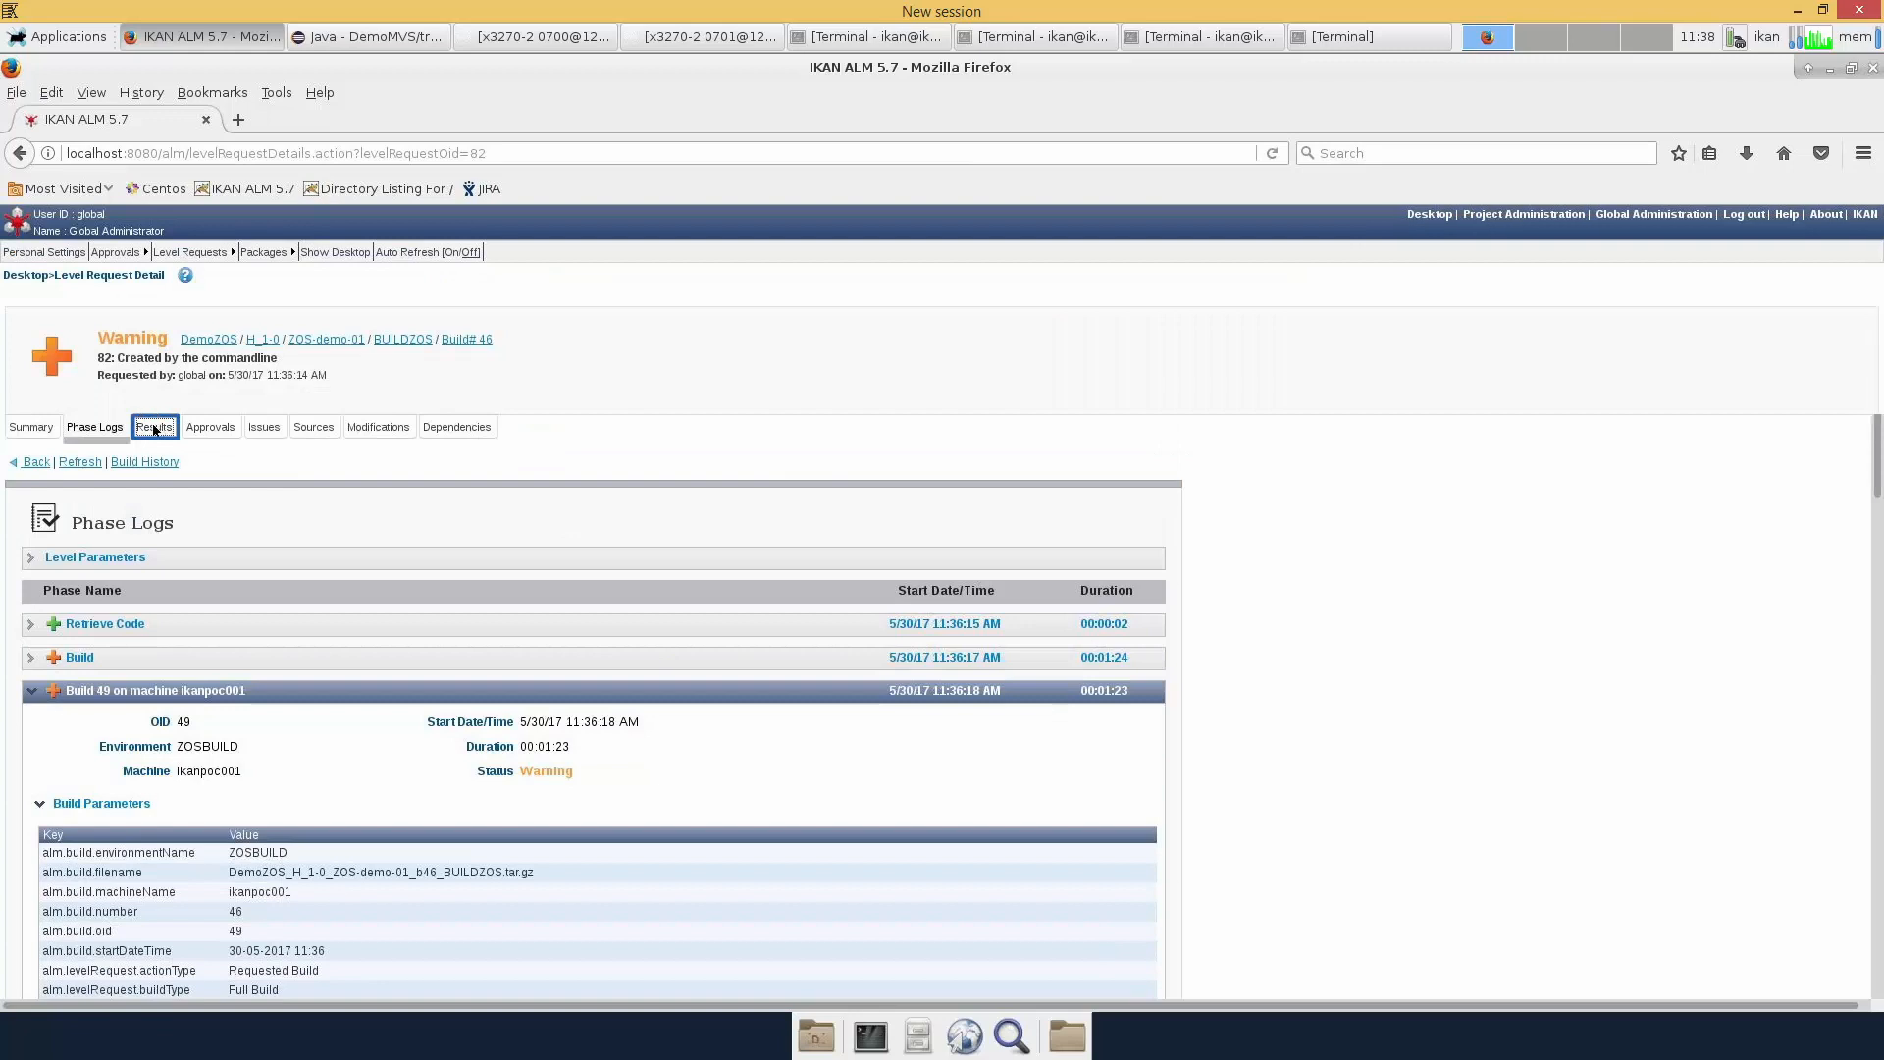
# Expand the tar.gz result archive and srb folder to show ACCEPT1.cblbatch, cancelling the download
pyautogui.click(37, 711)
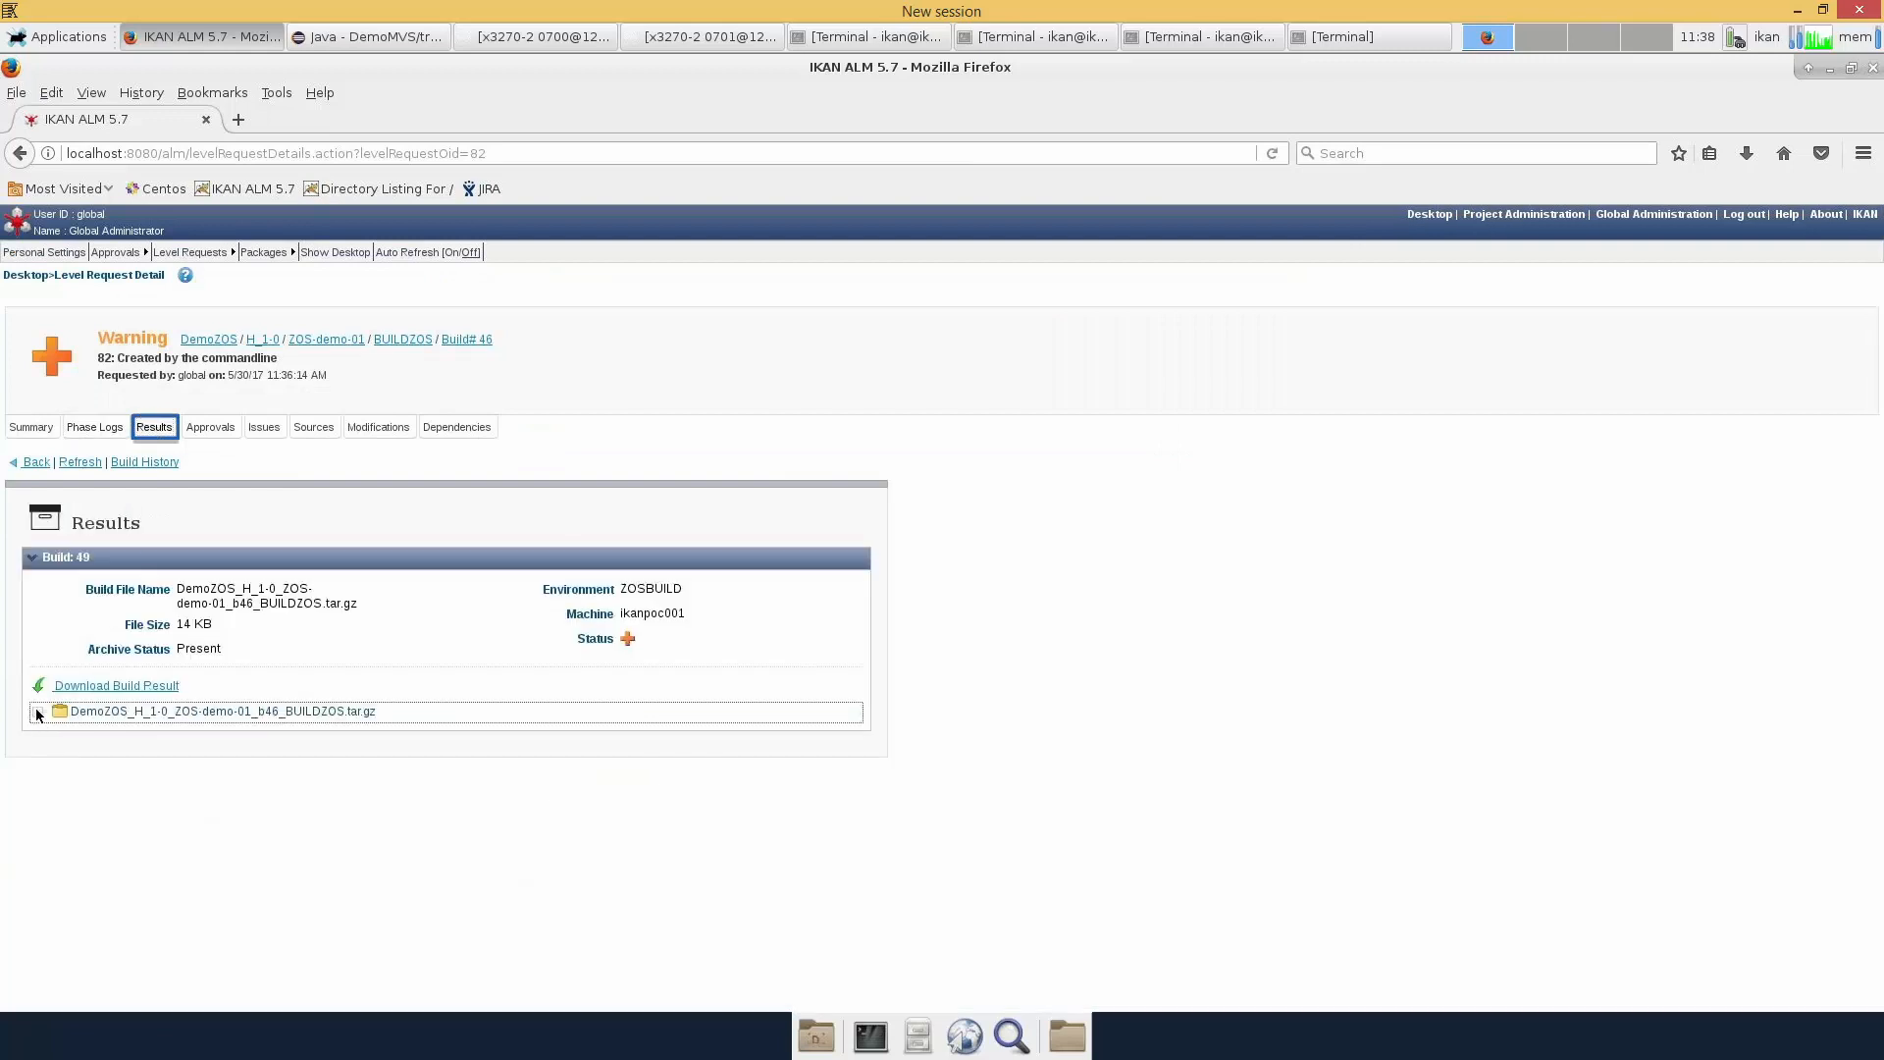
pyautogui.click(57, 791)
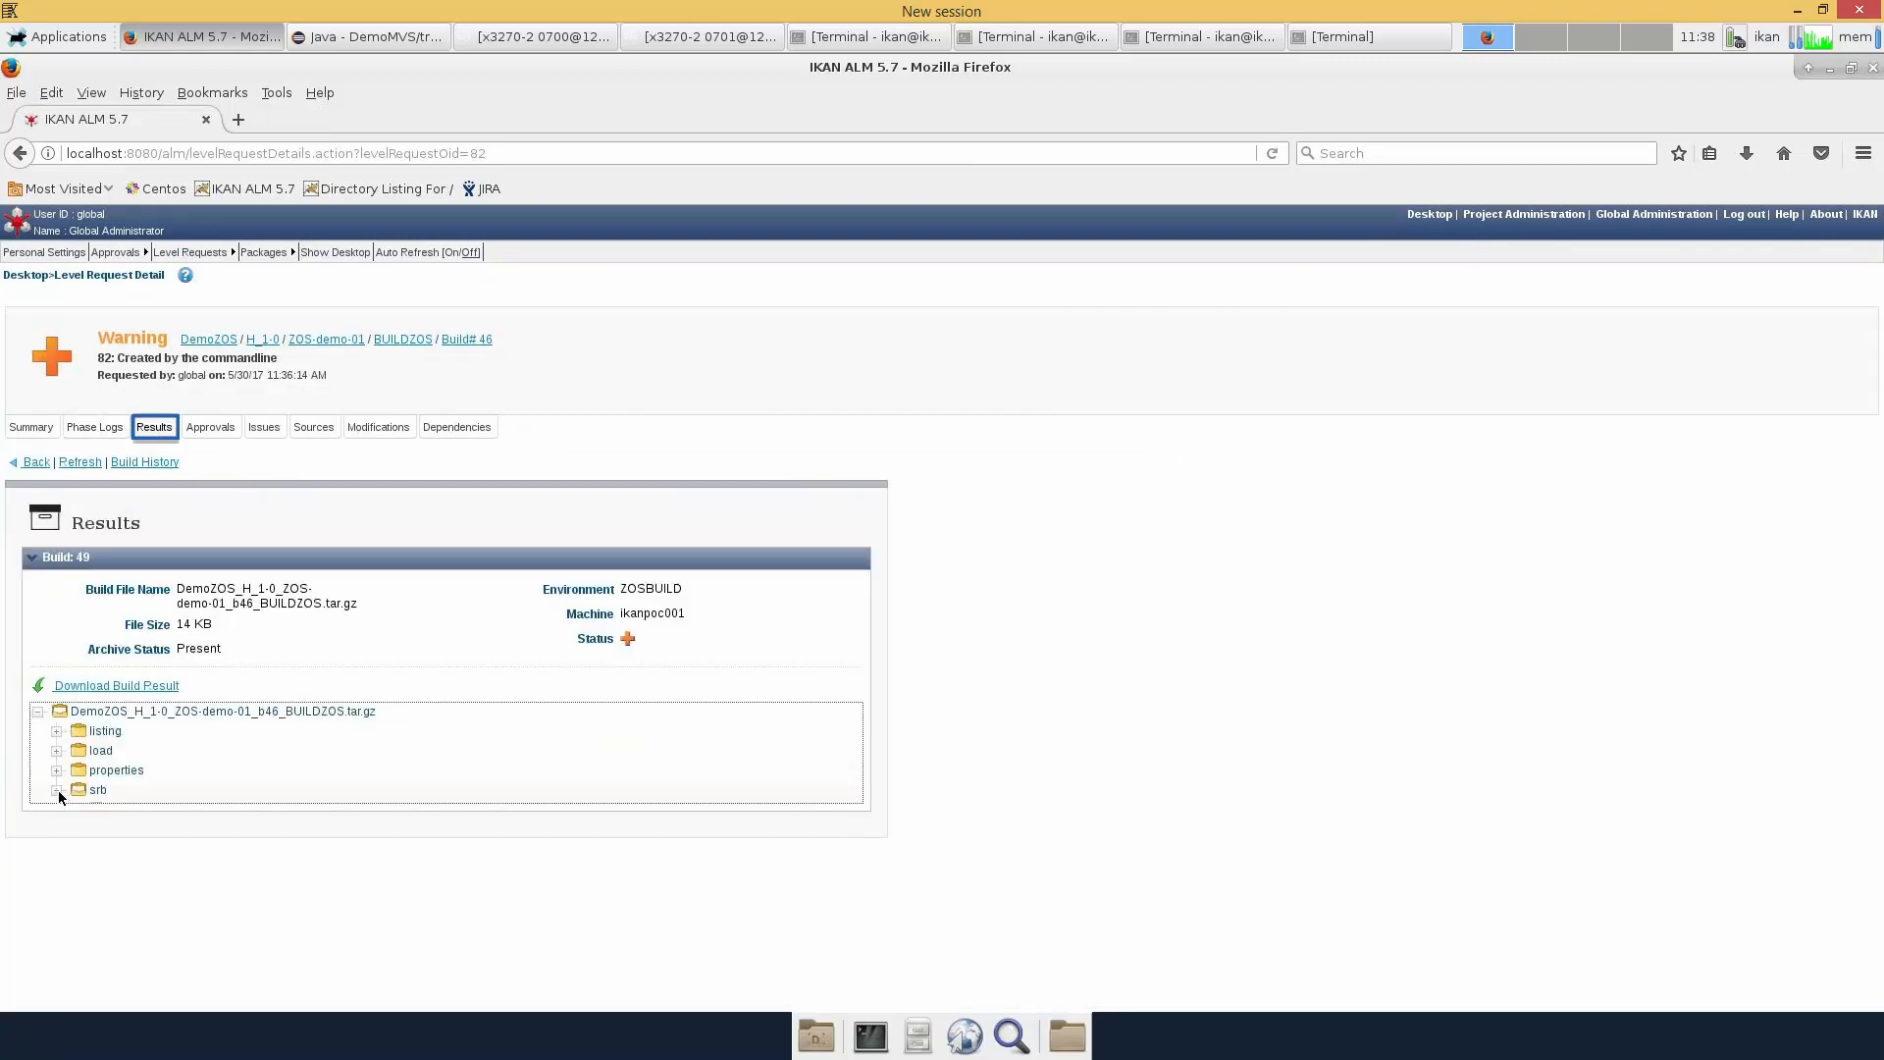
pyautogui.click(118, 687)
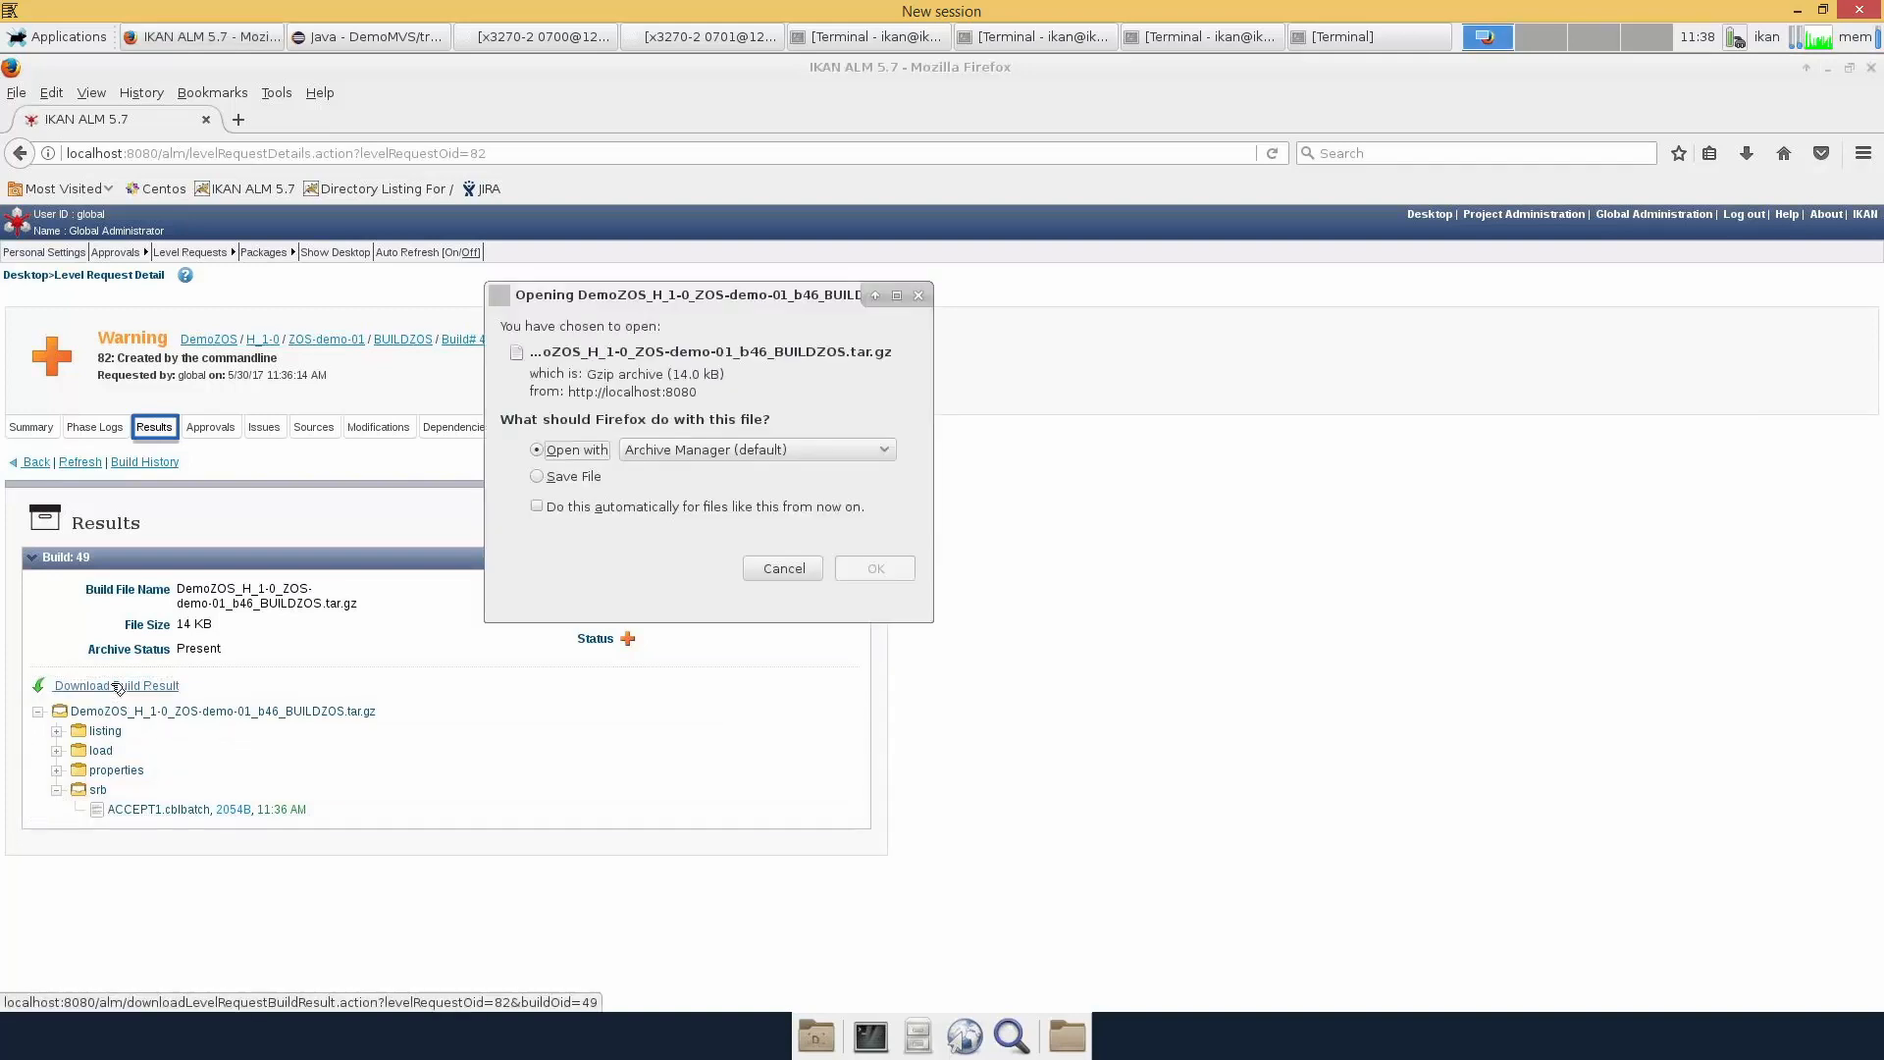
pyautogui.click(785, 568)
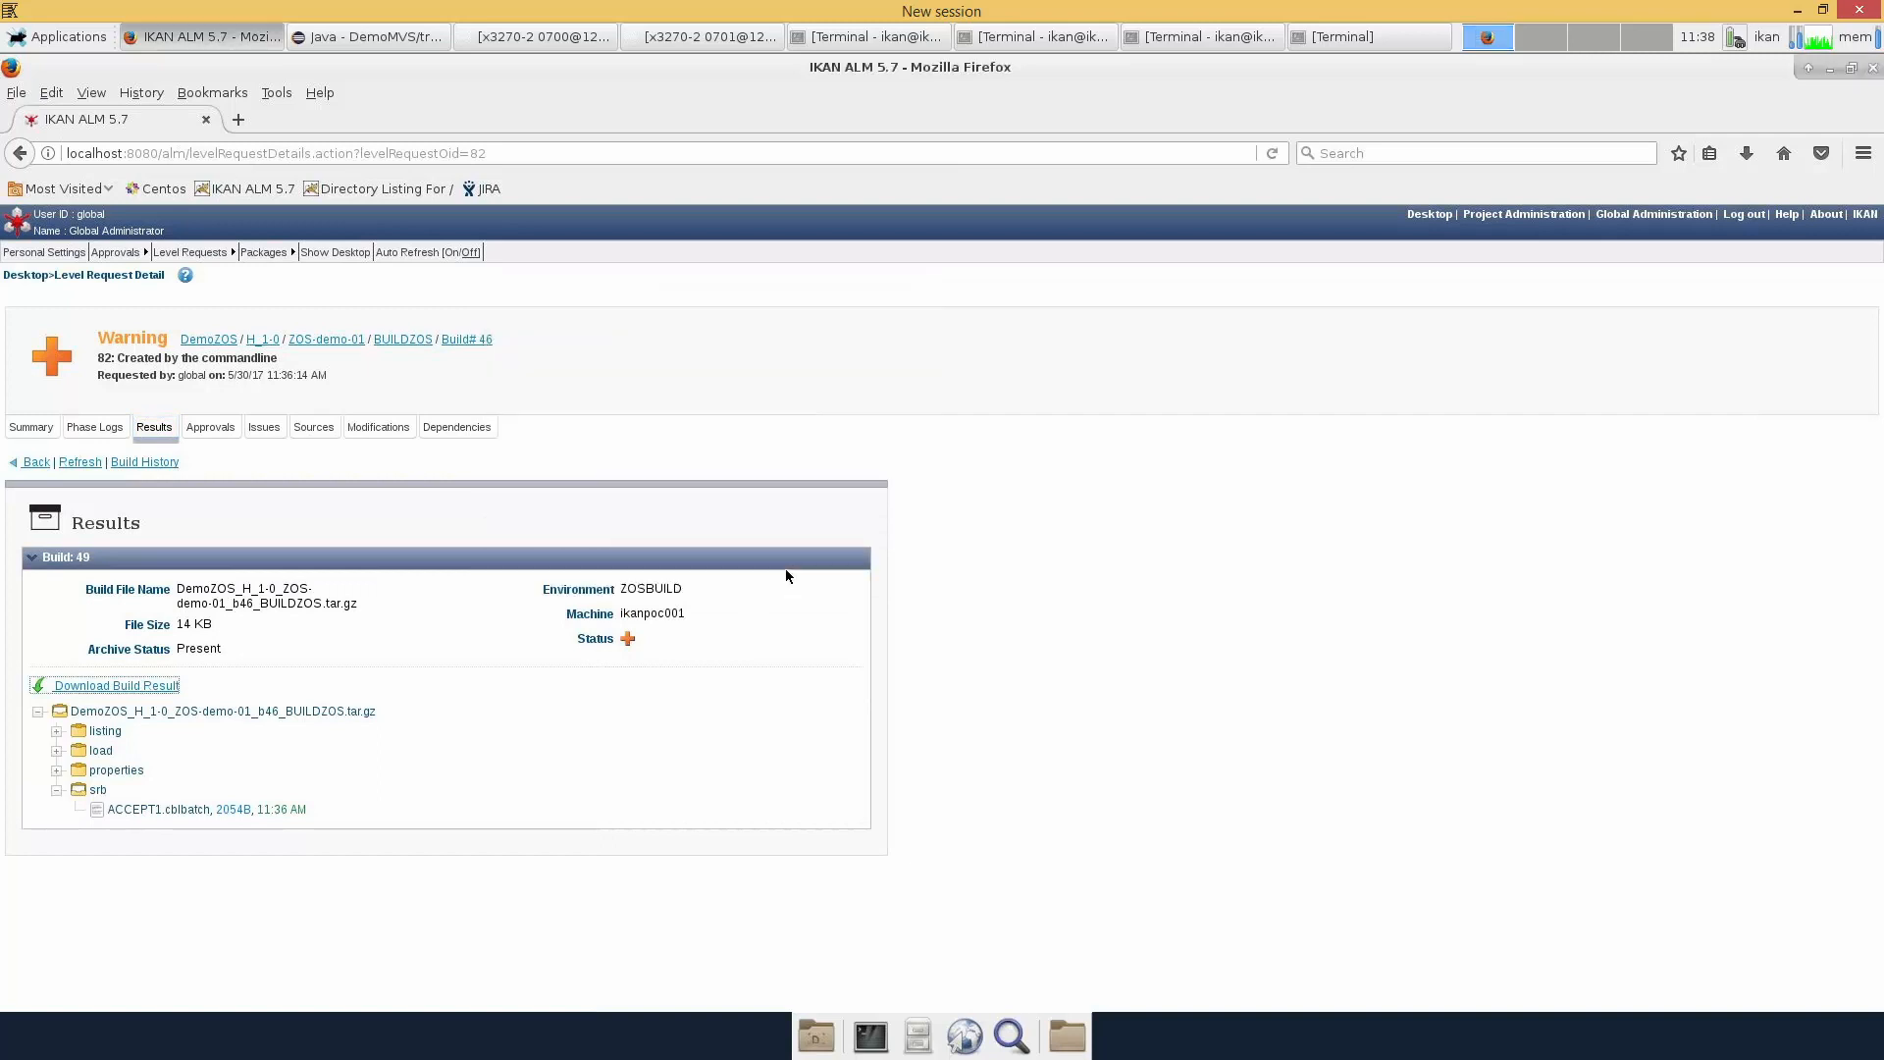
# Review the srb sources, the modifications against b45, and the linked issue TEST-5 Bug Fix 2
pyautogui.click(327, 428)
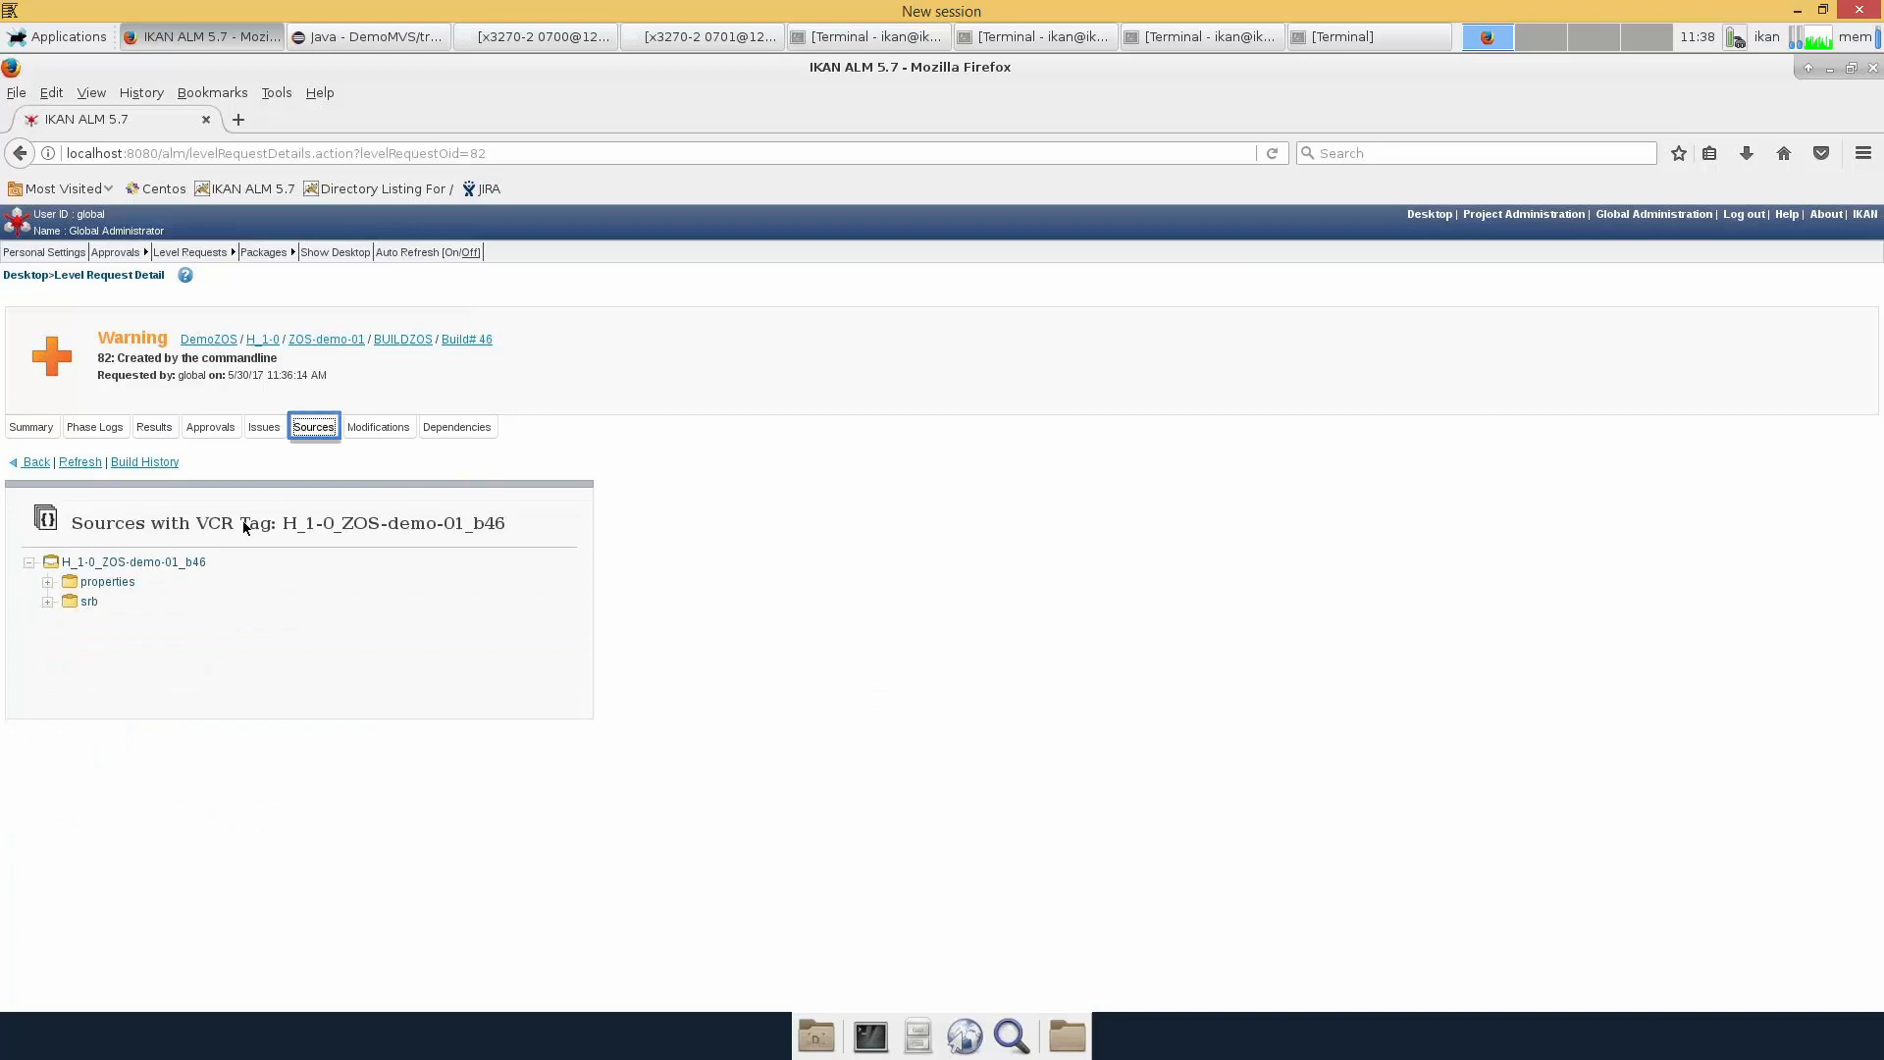
pyautogui.click(47, 601)
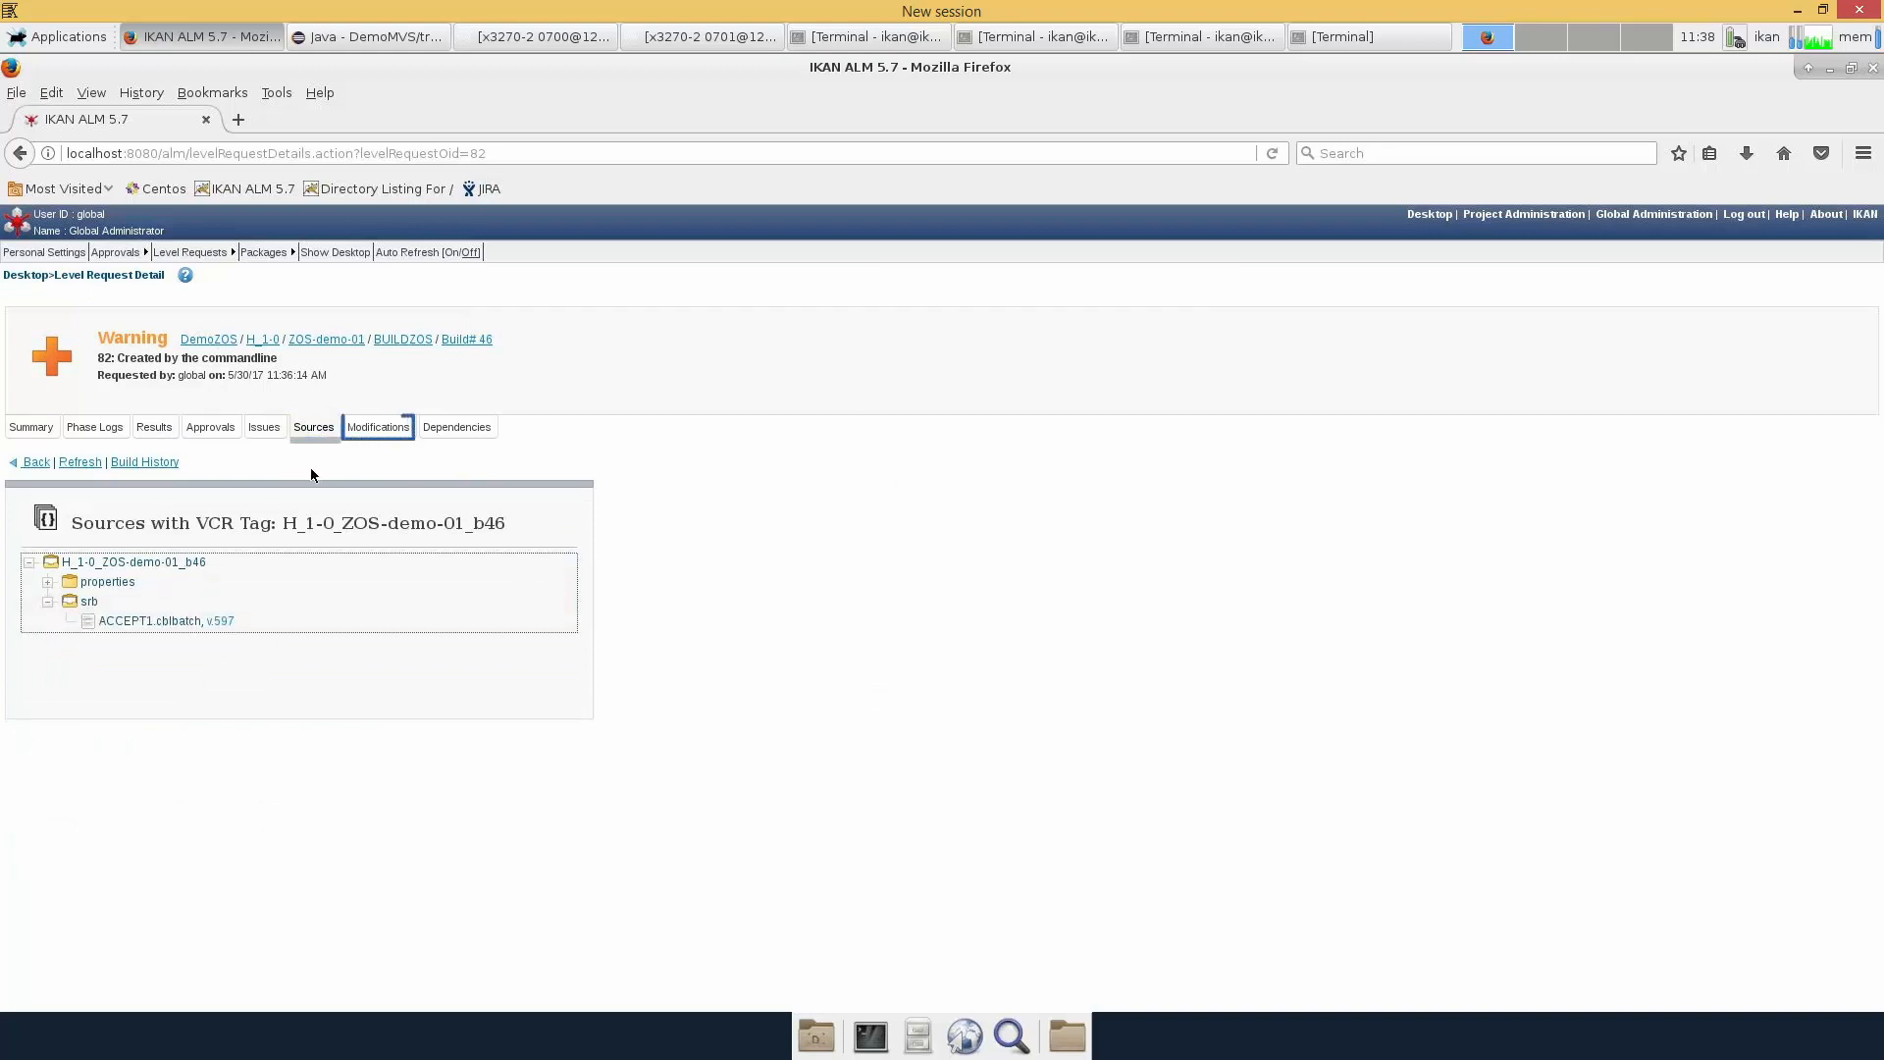
pyautogui.click(377, 428)
pyautogui.click(376, 429)
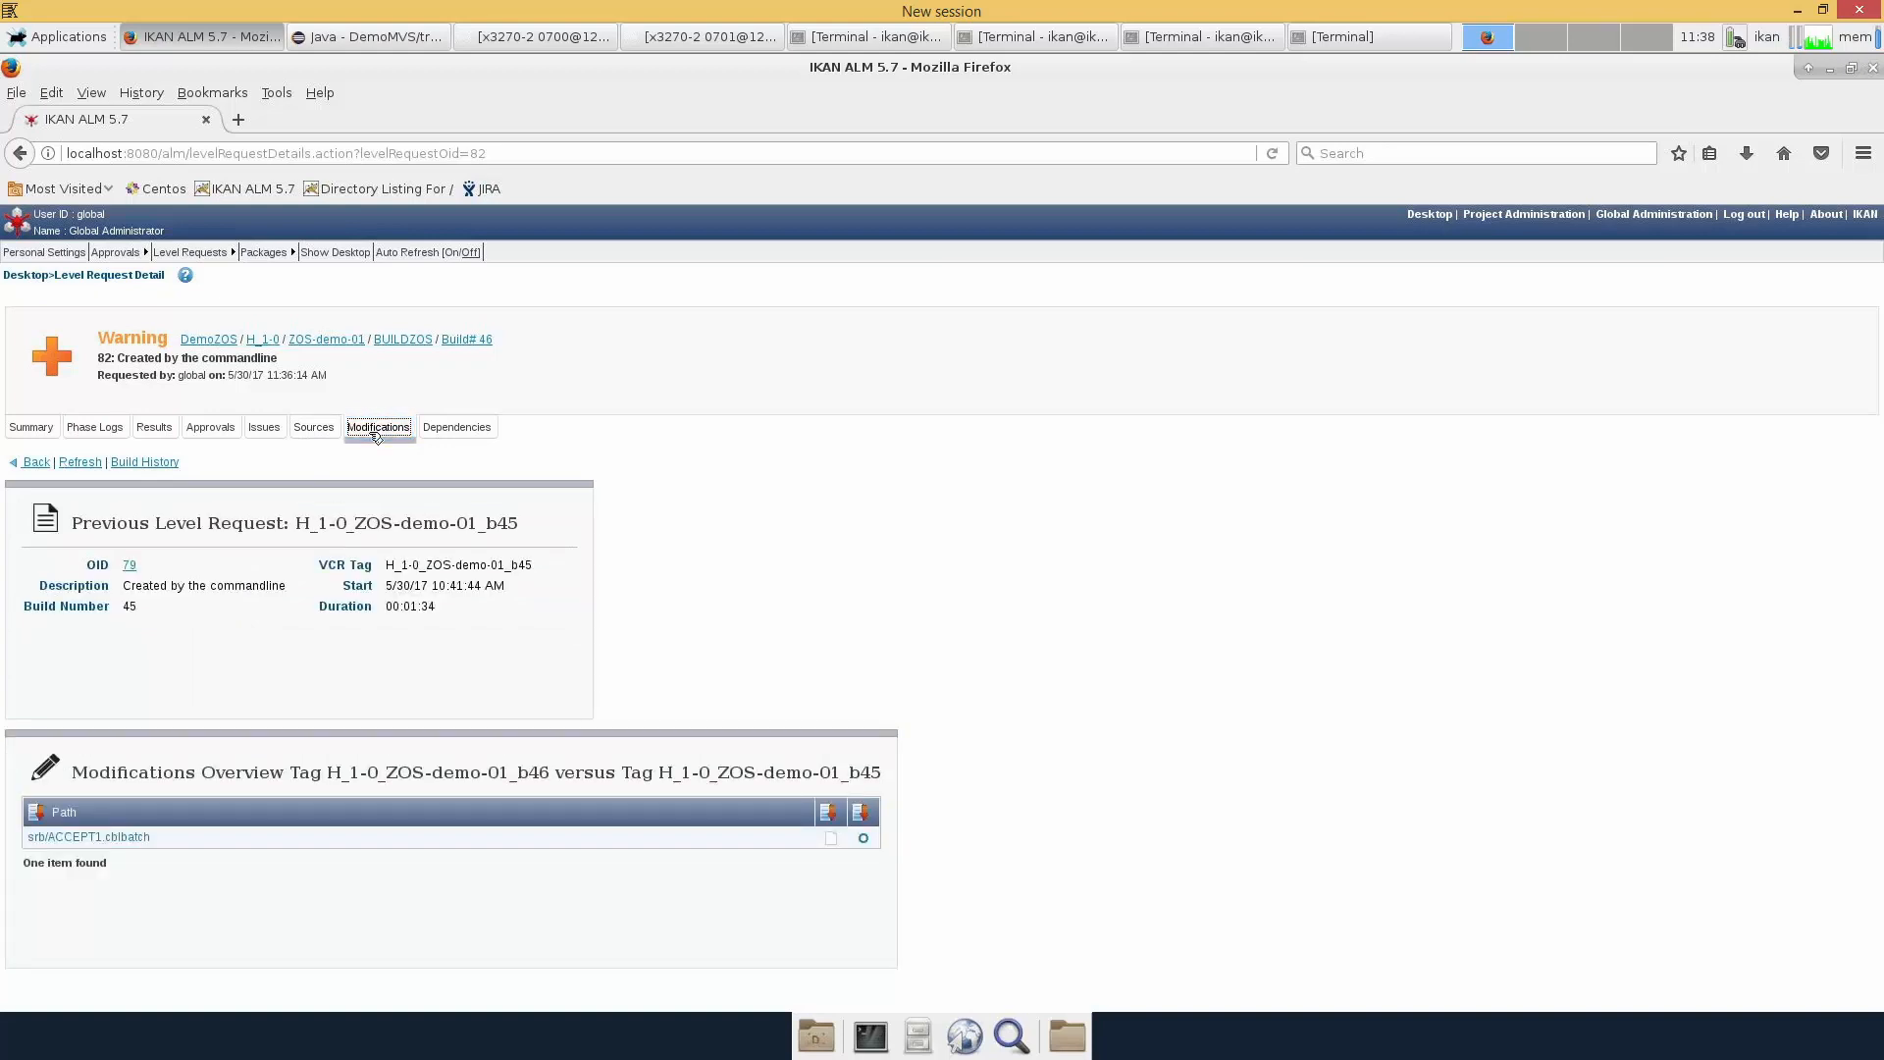
pyautogui.click(262, 426)
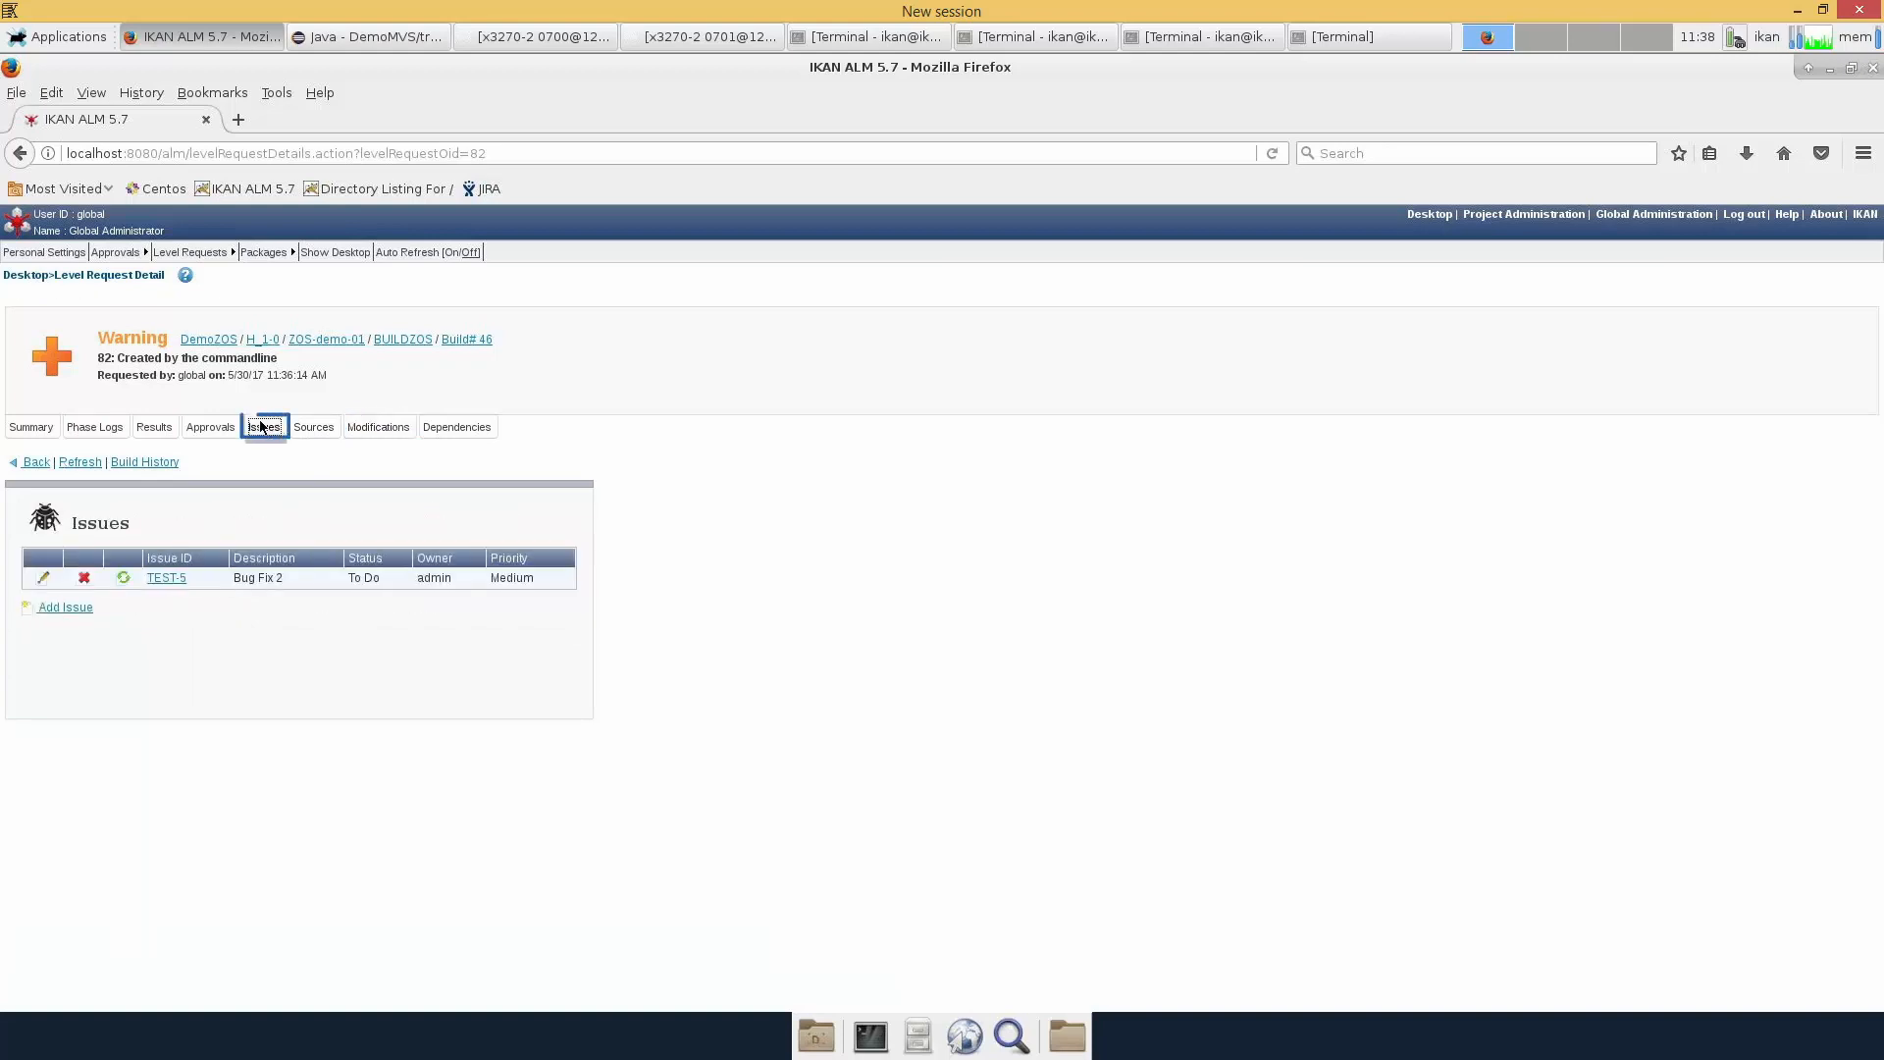
# Open TEST-5 in JIRA after logging in, then follow its comment link to level request 82
pyautogui.click(167, 578)
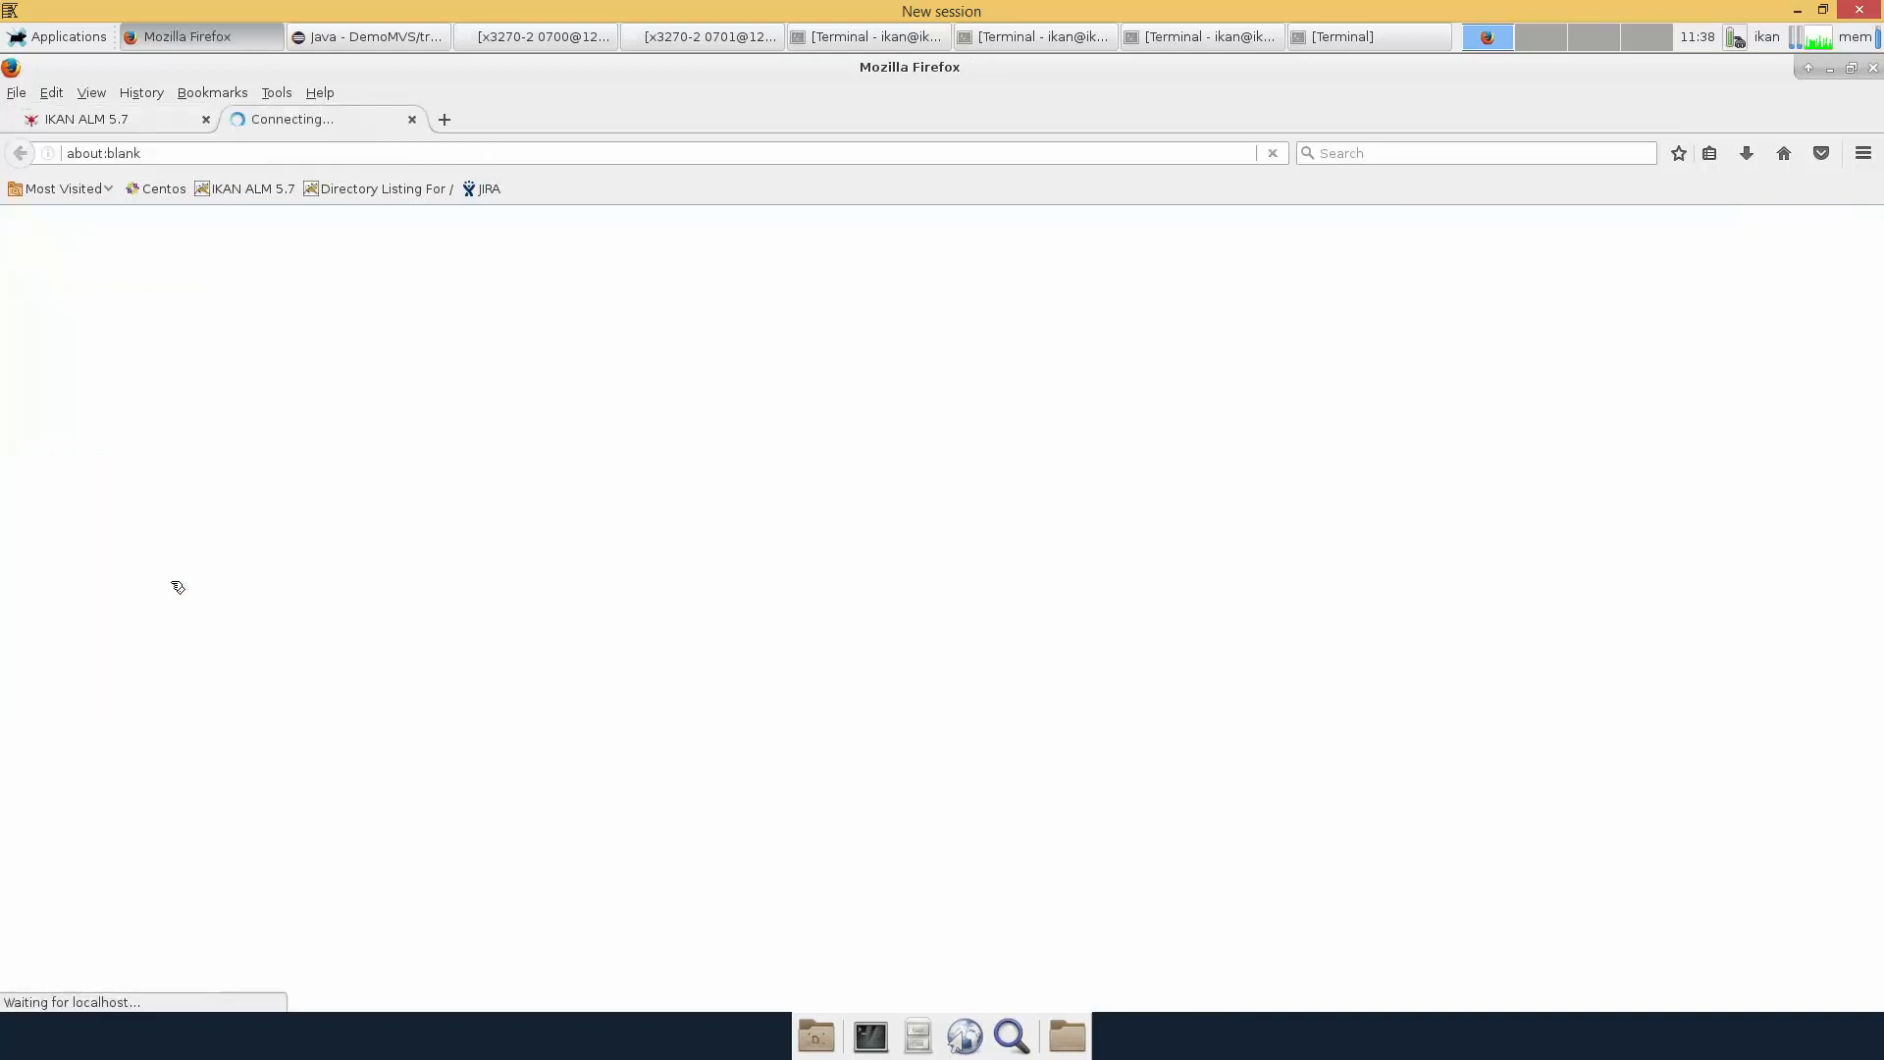
pyautogui.click(865, 684)
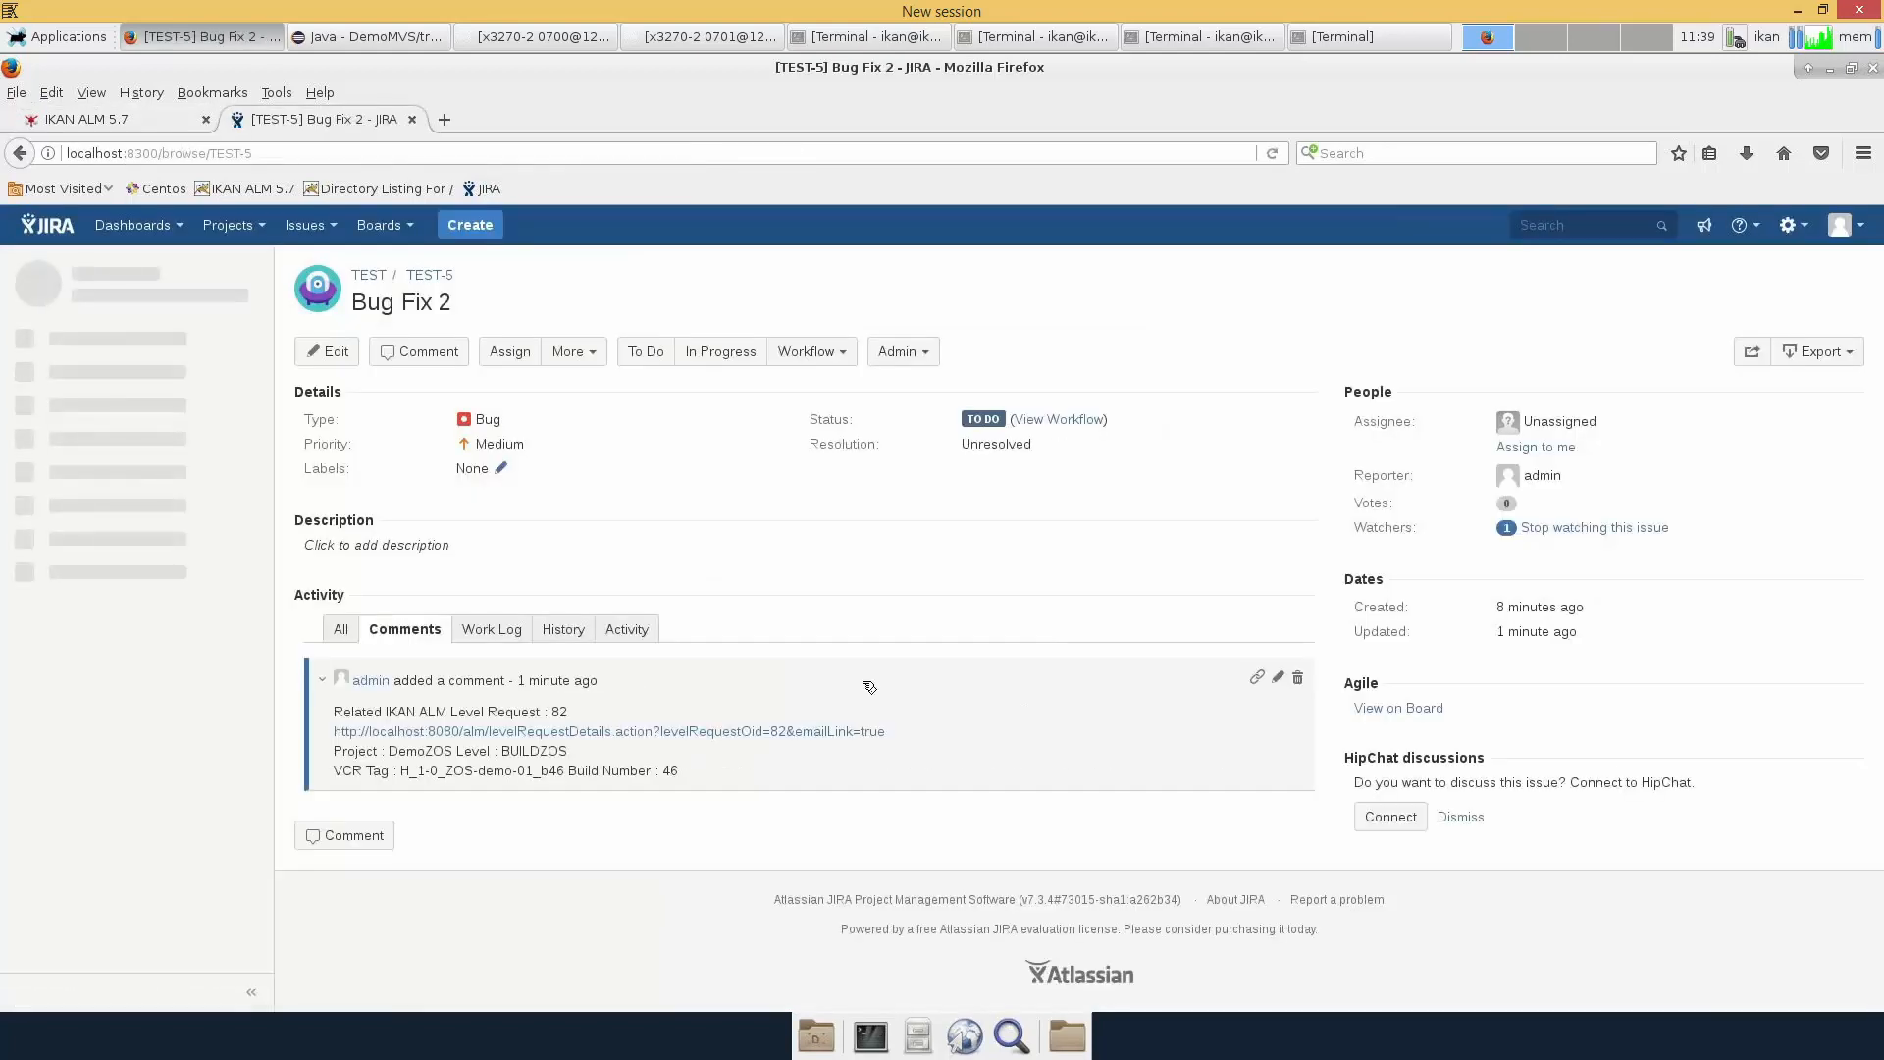
pyautogui.click(774, 737)
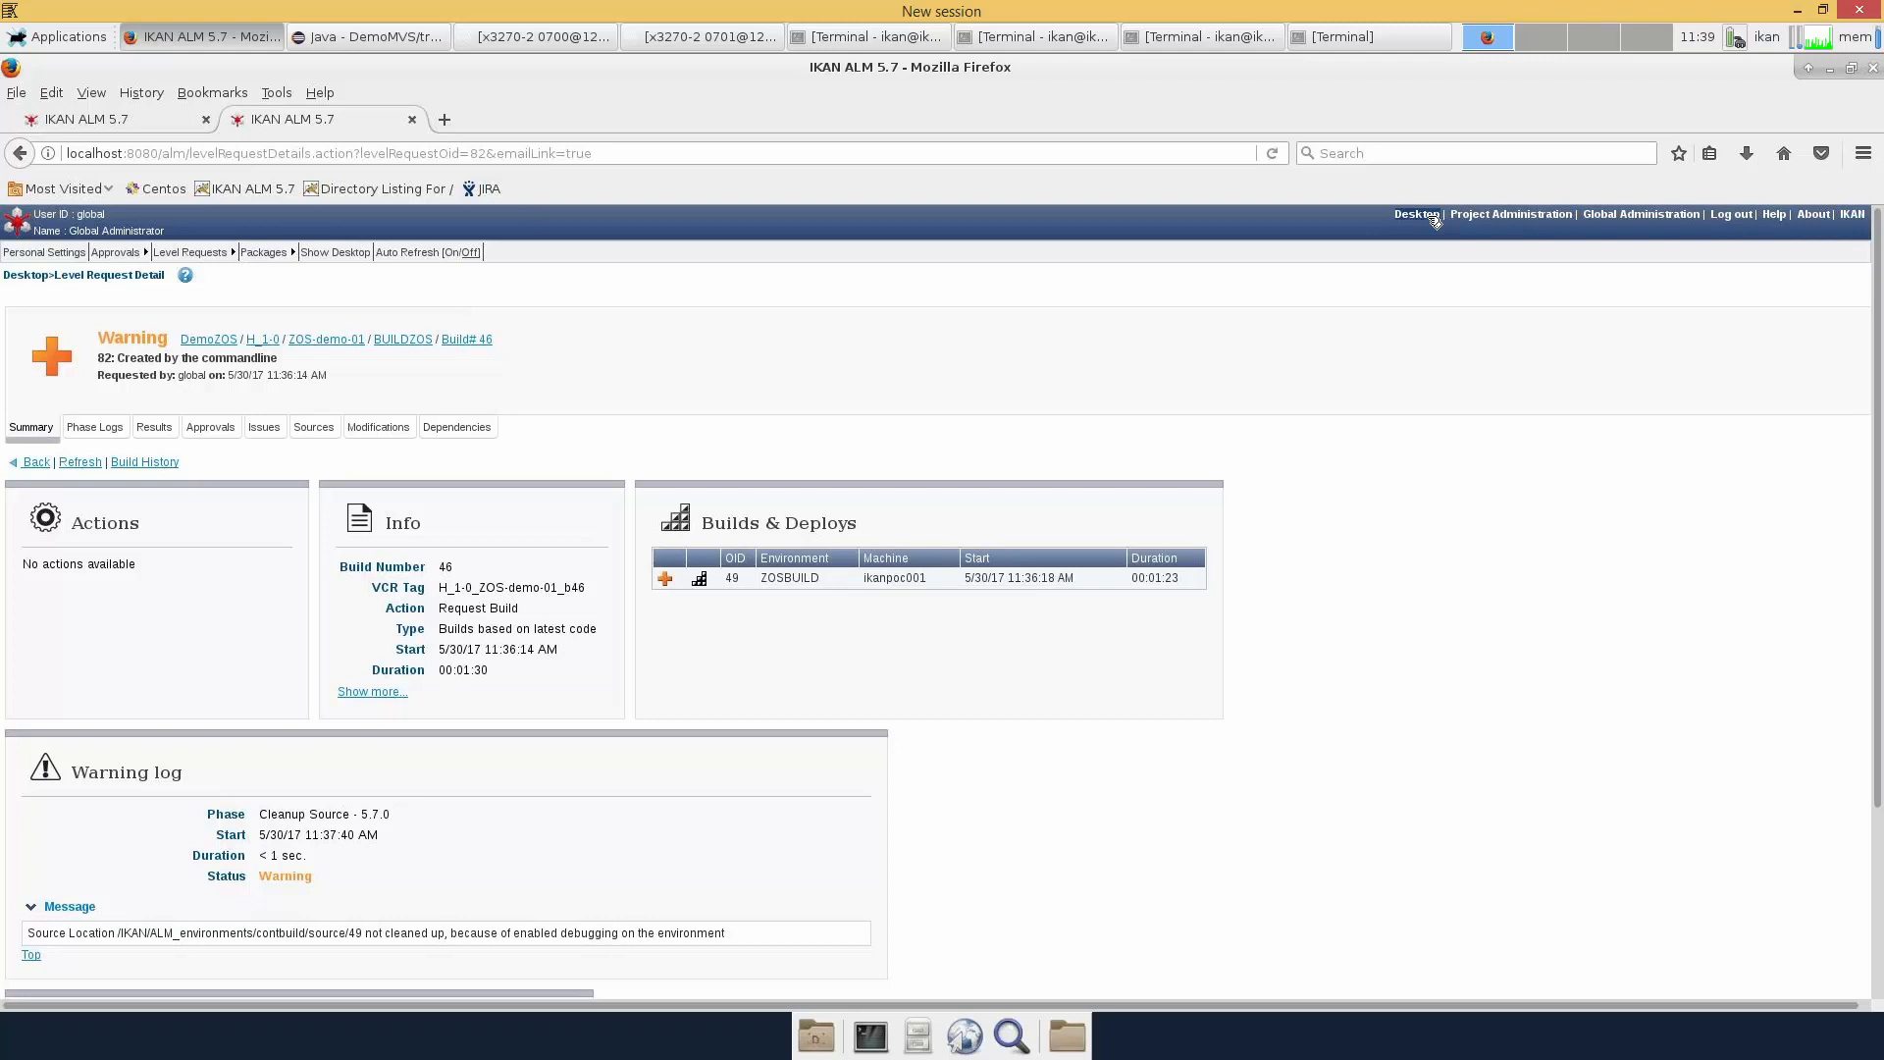
# From the ALM desktop, create a TESTZOS delivery of build 46 described as 'Deliver to Test'
pyautogui.click(1435, 220)
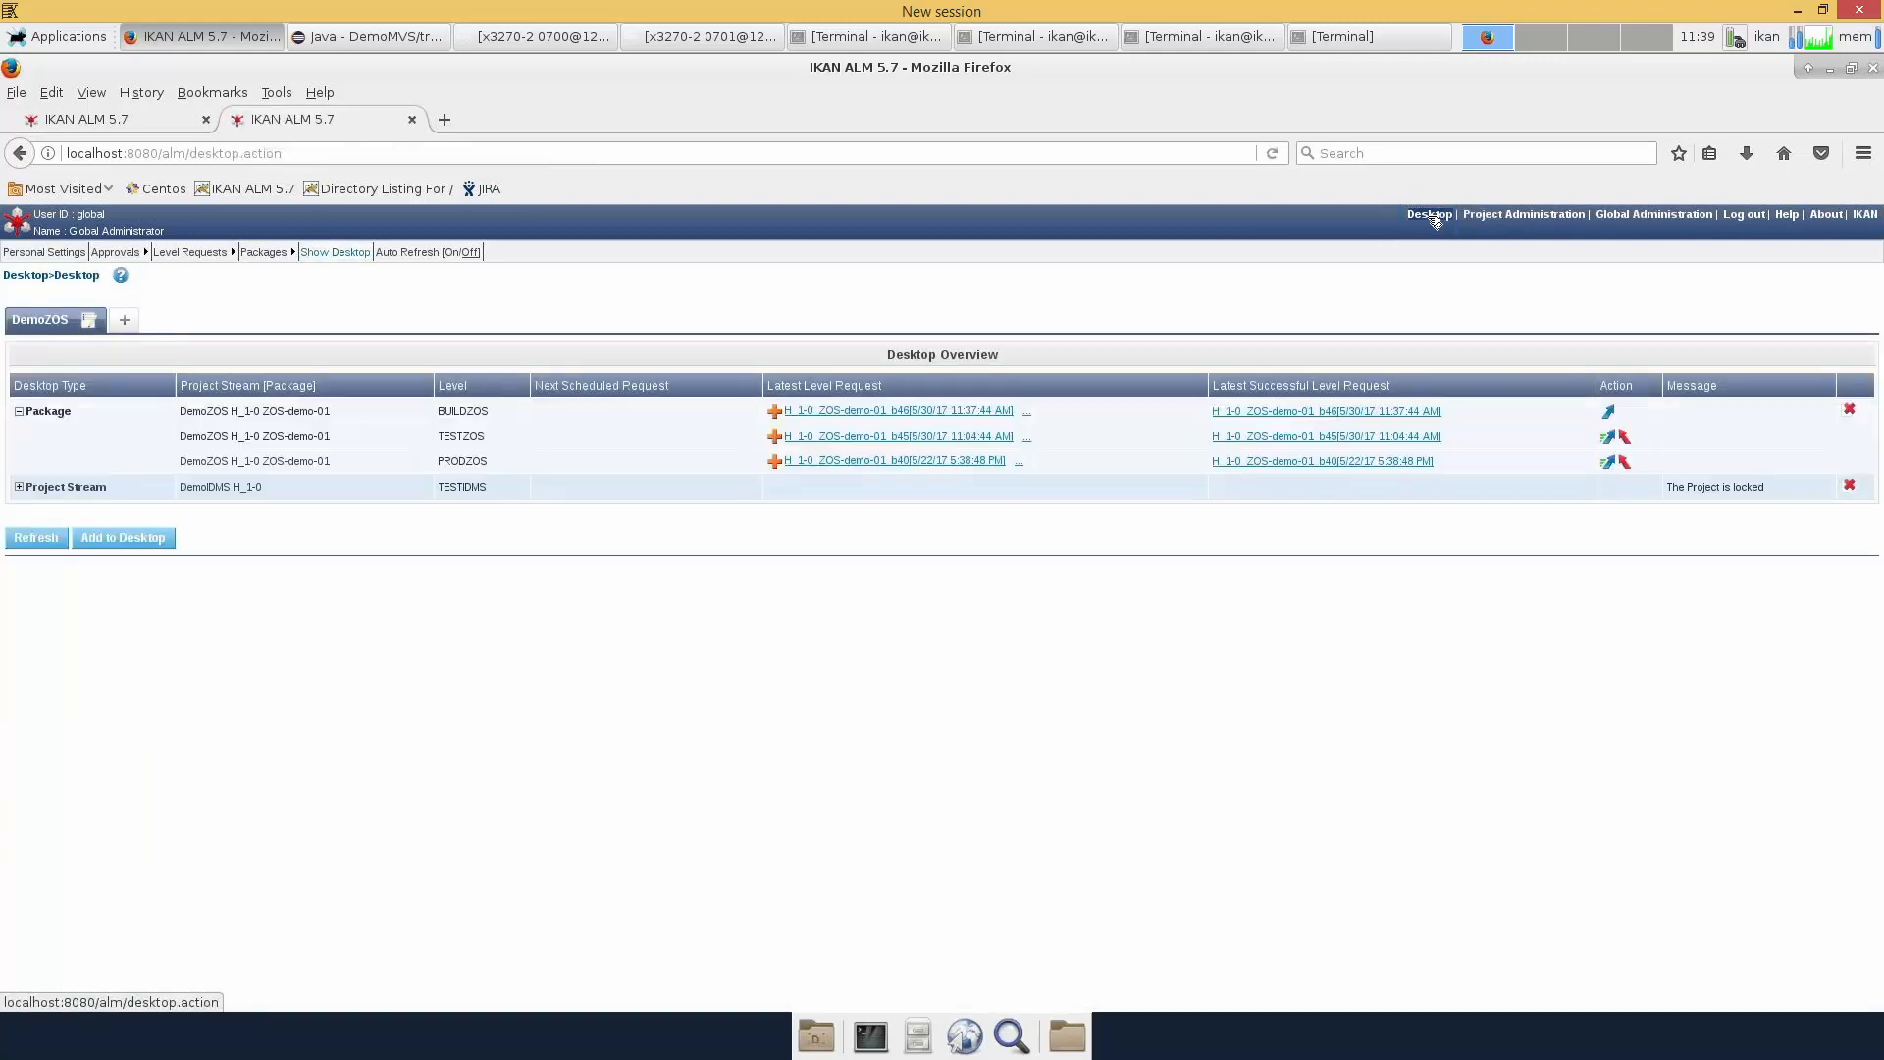
pyautogui.click(1610, 440)
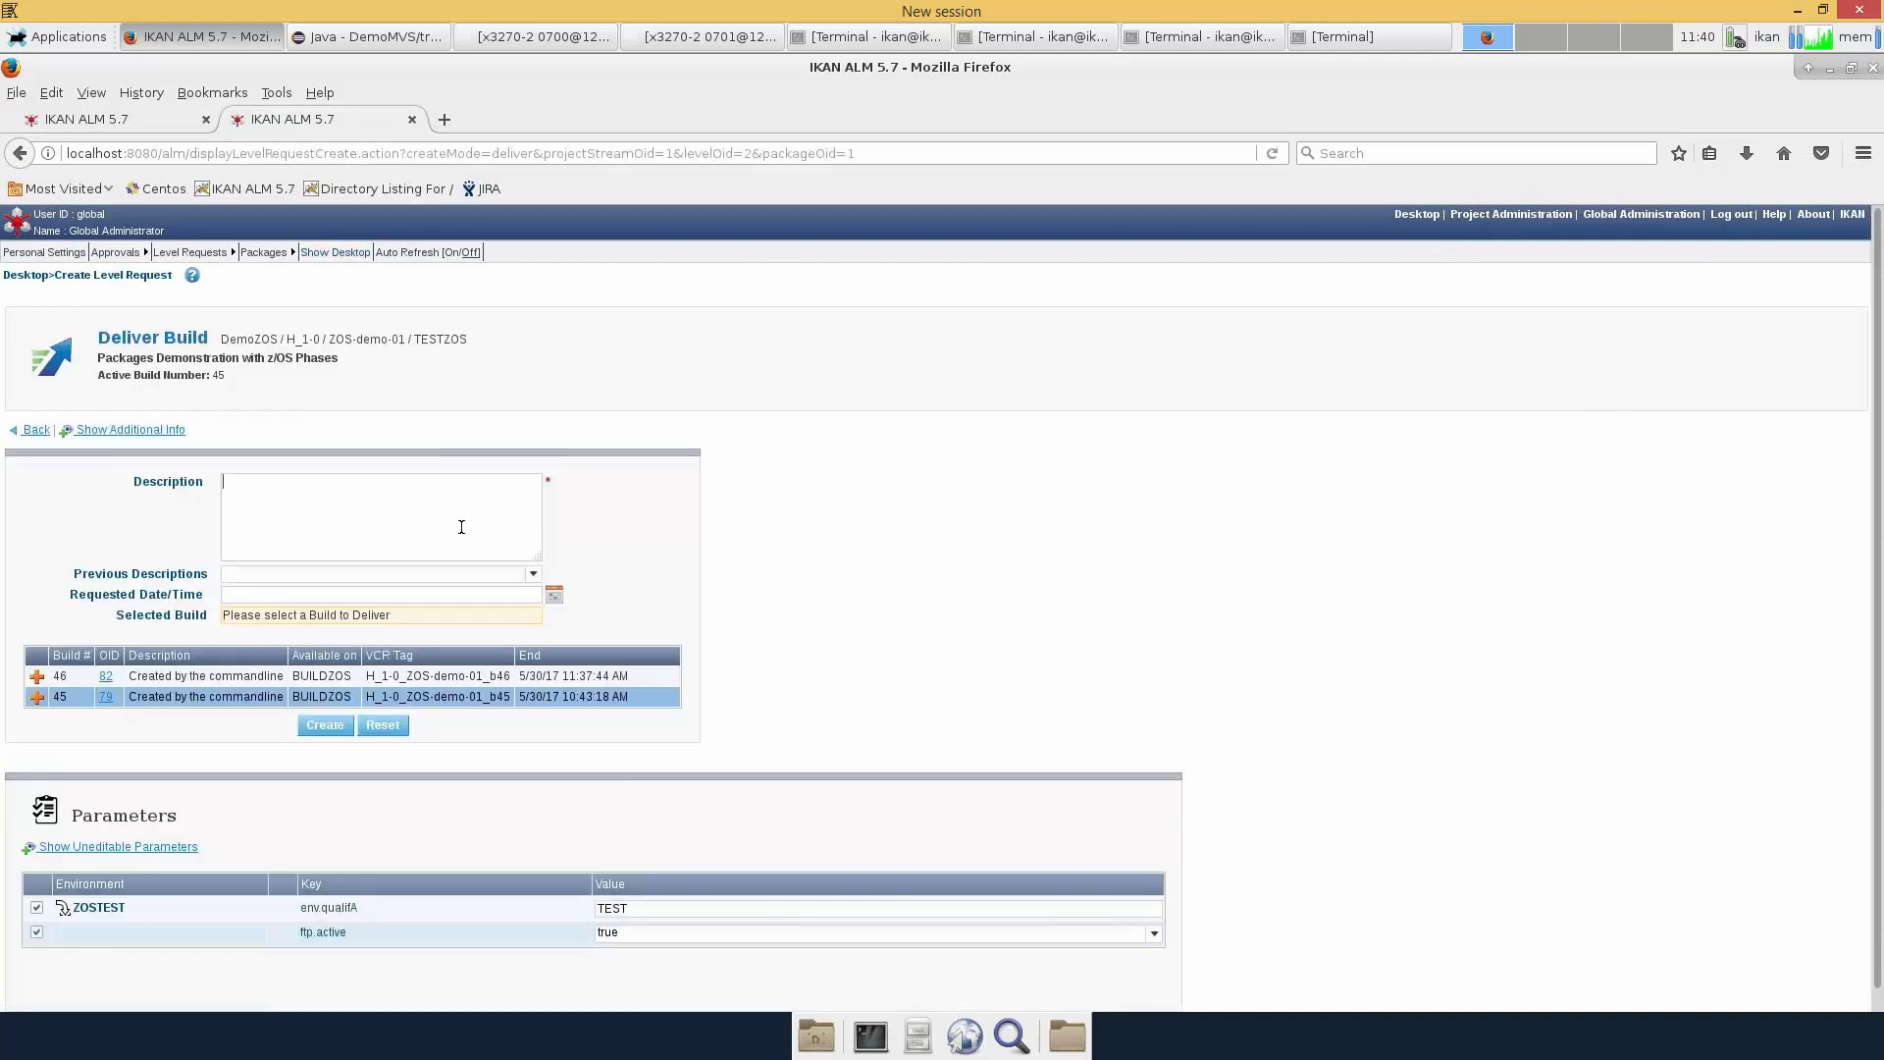
pyautogui.write('Deliver to Test')
pyautogui.click(218, 676)
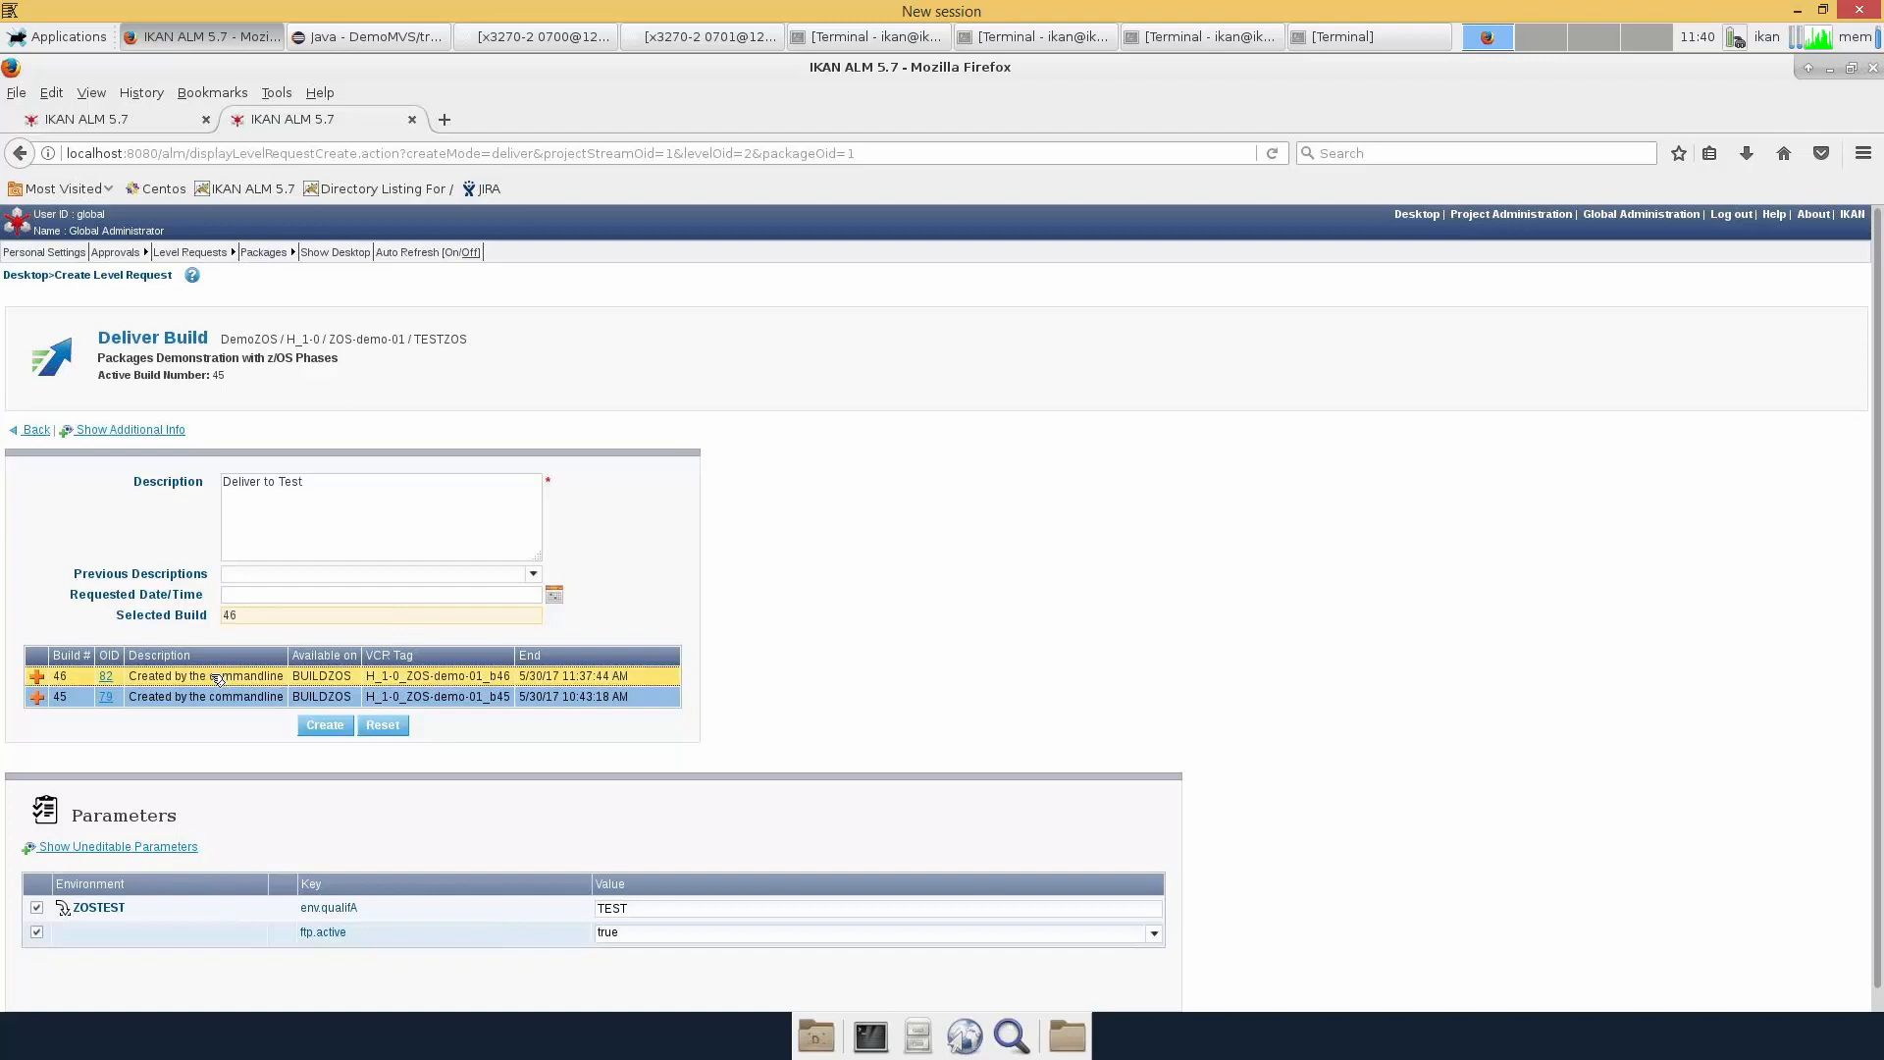
pyautogui.click(316, 727)
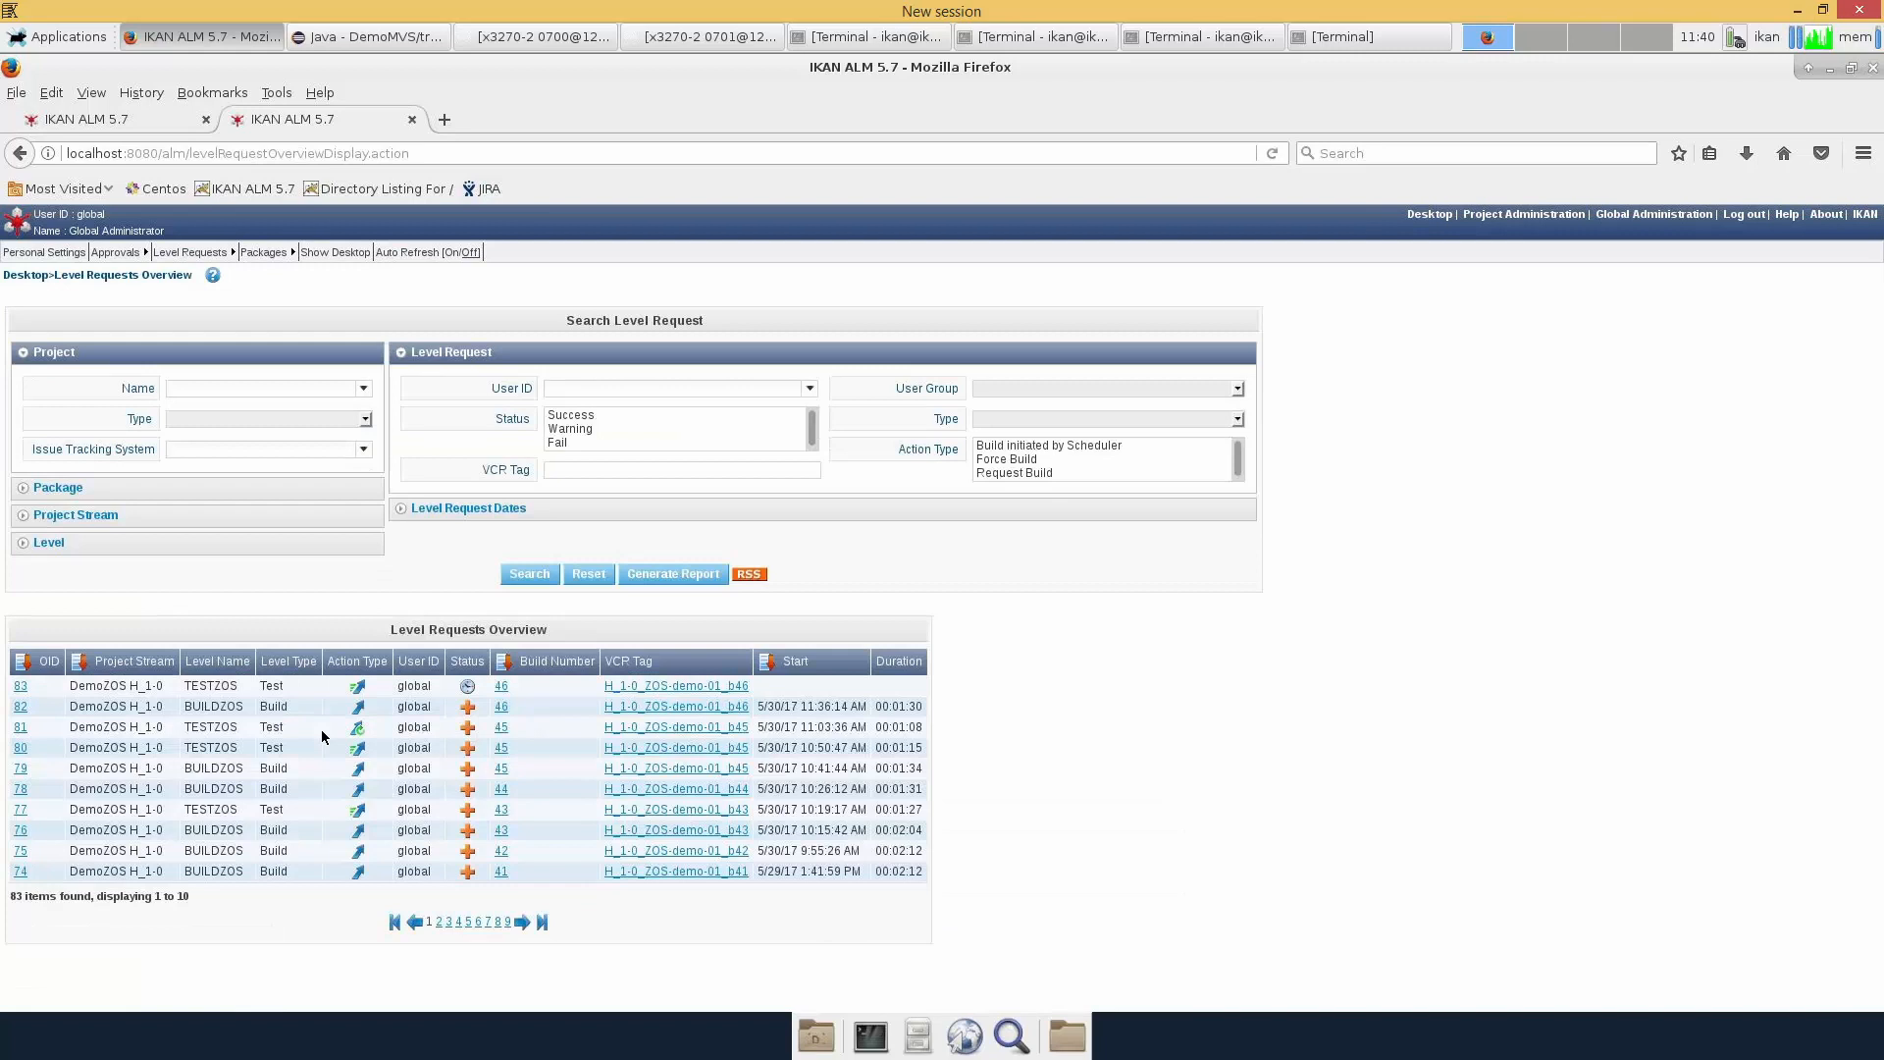
# Confirm request 83 ended with a warning, check build 46's history, then list H_1-0 requests
pyautogui.click(22, 686)
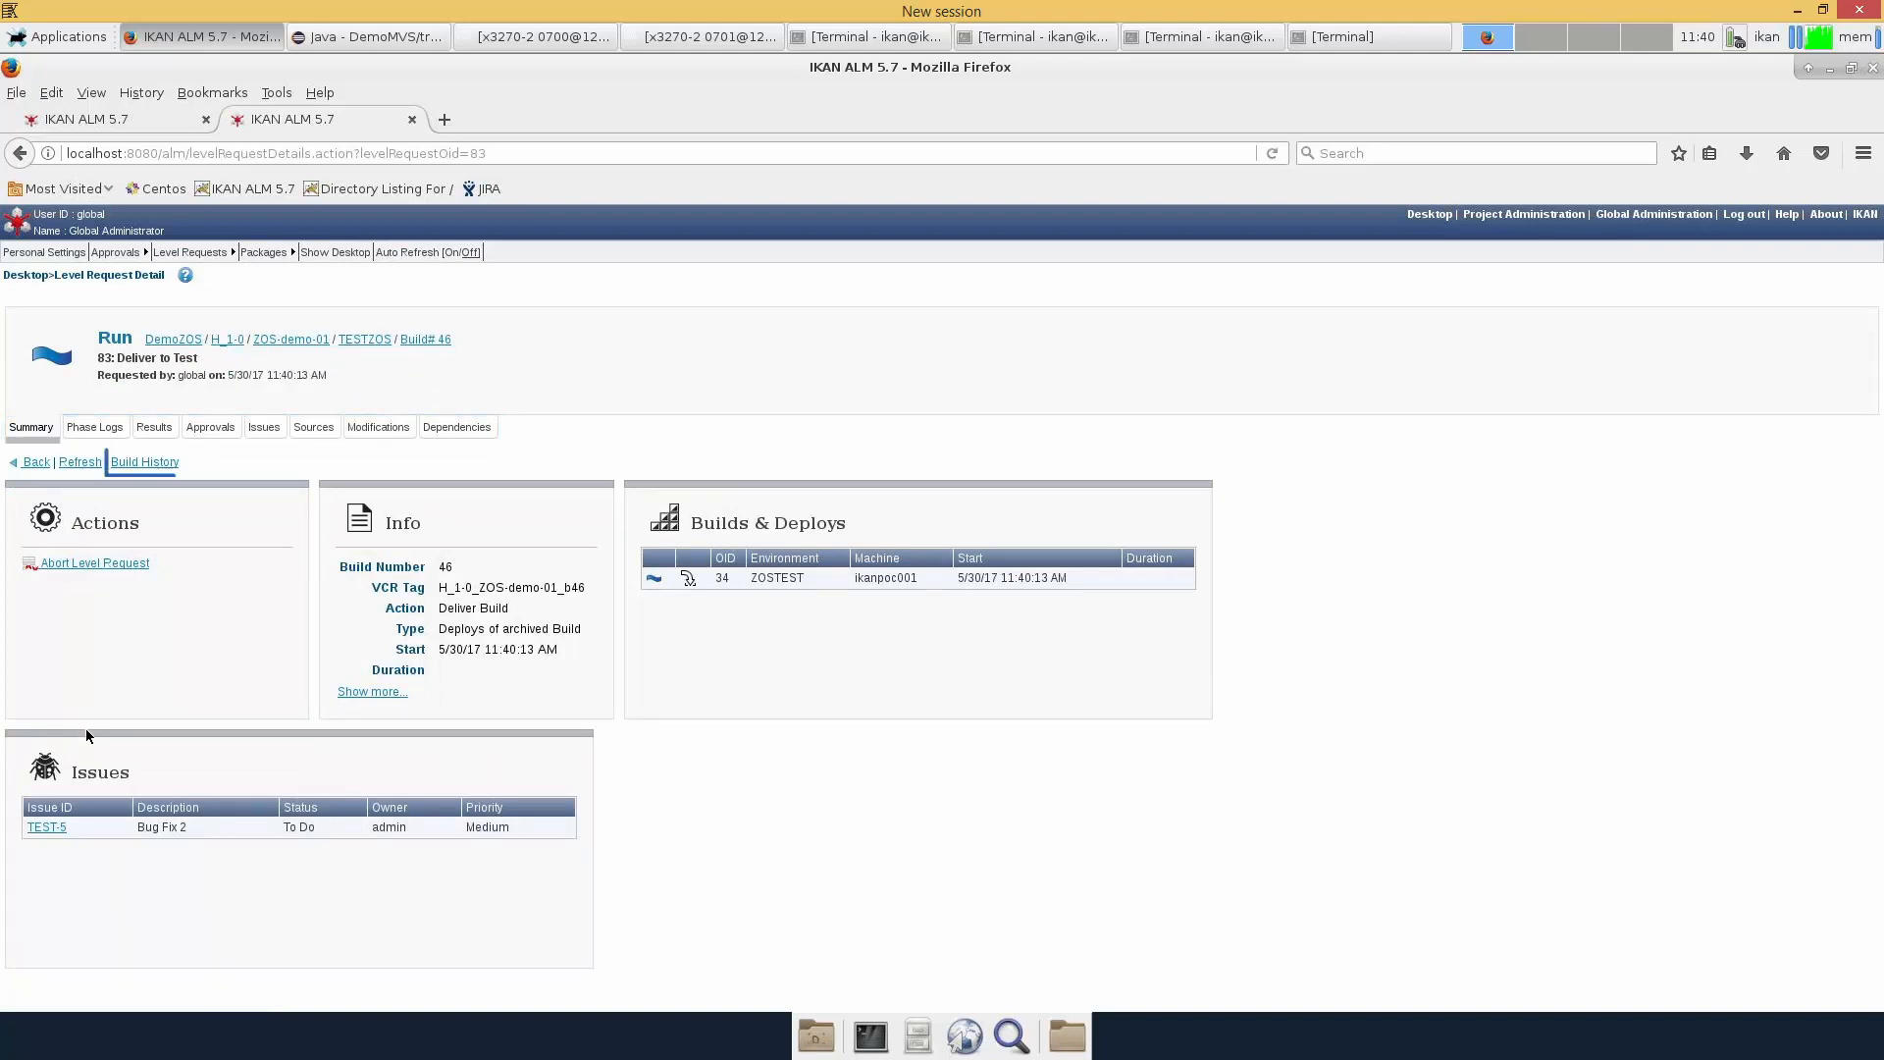
pyautogui.click(90, 468)
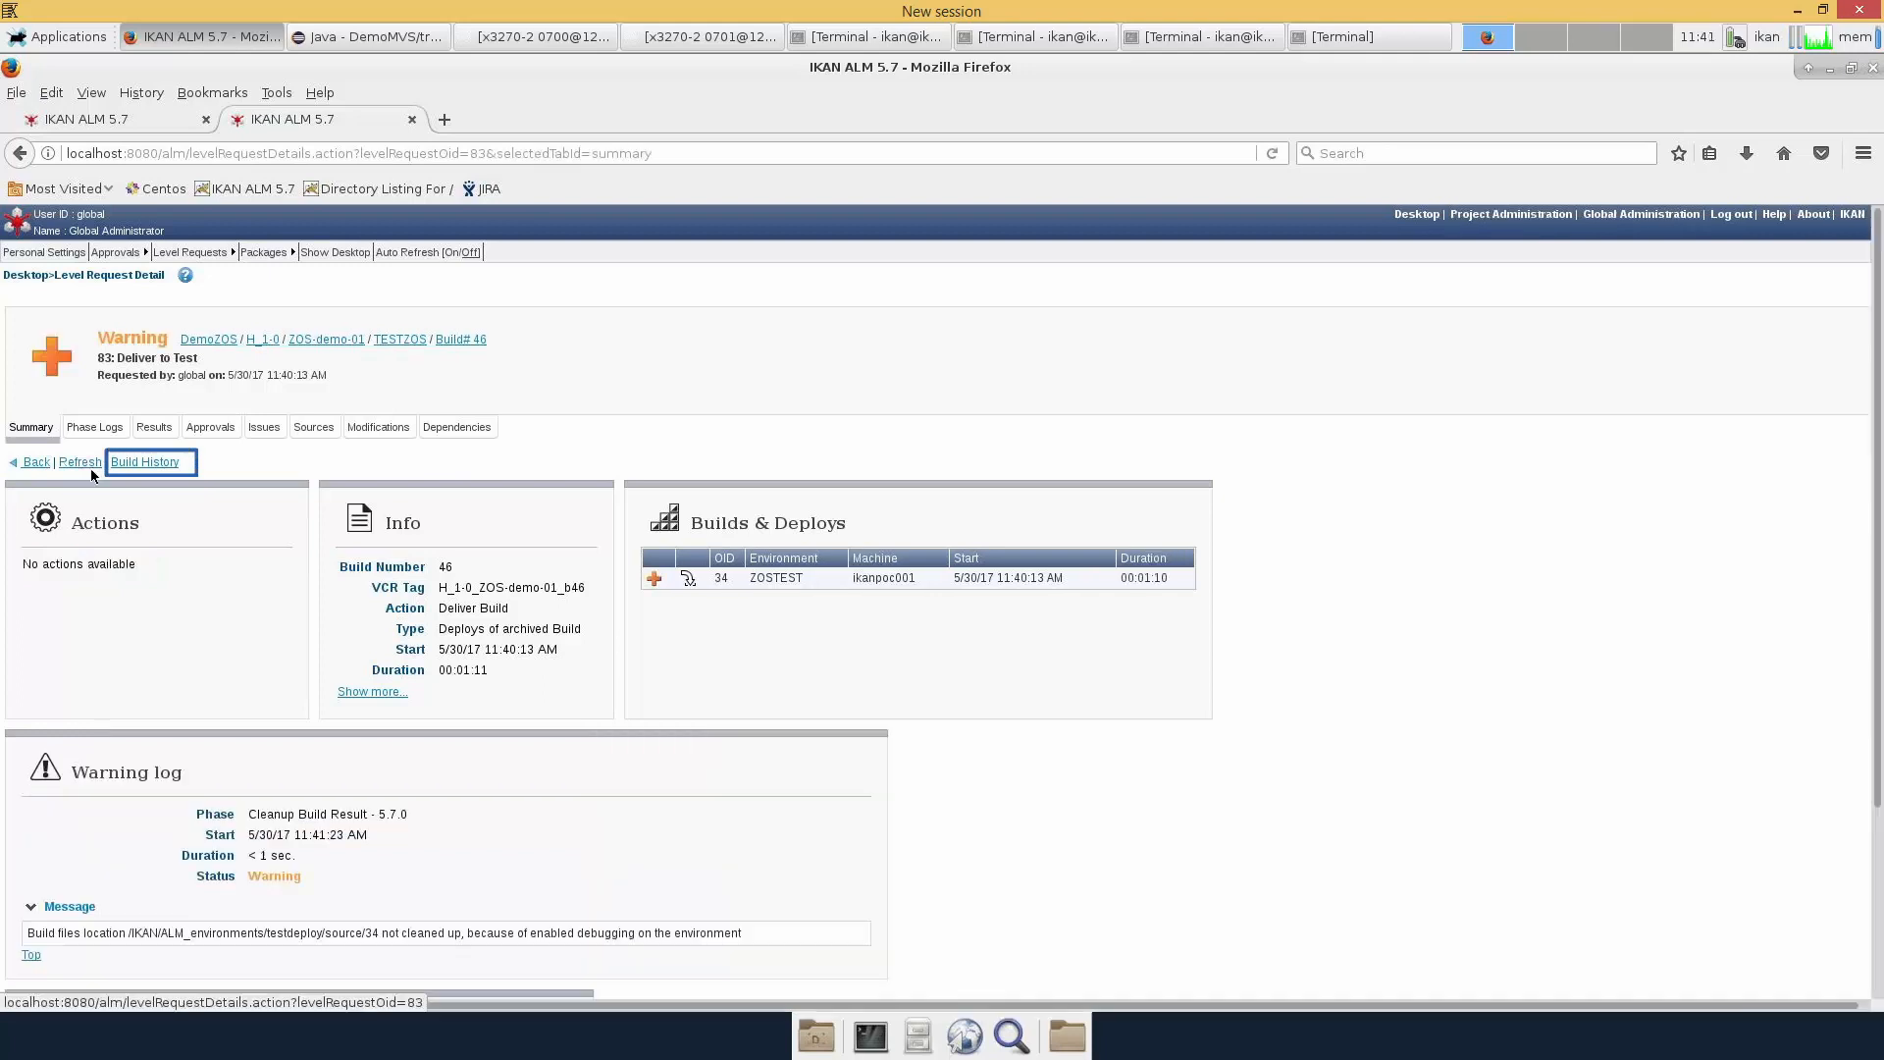
pyautogui.click(147, 462)
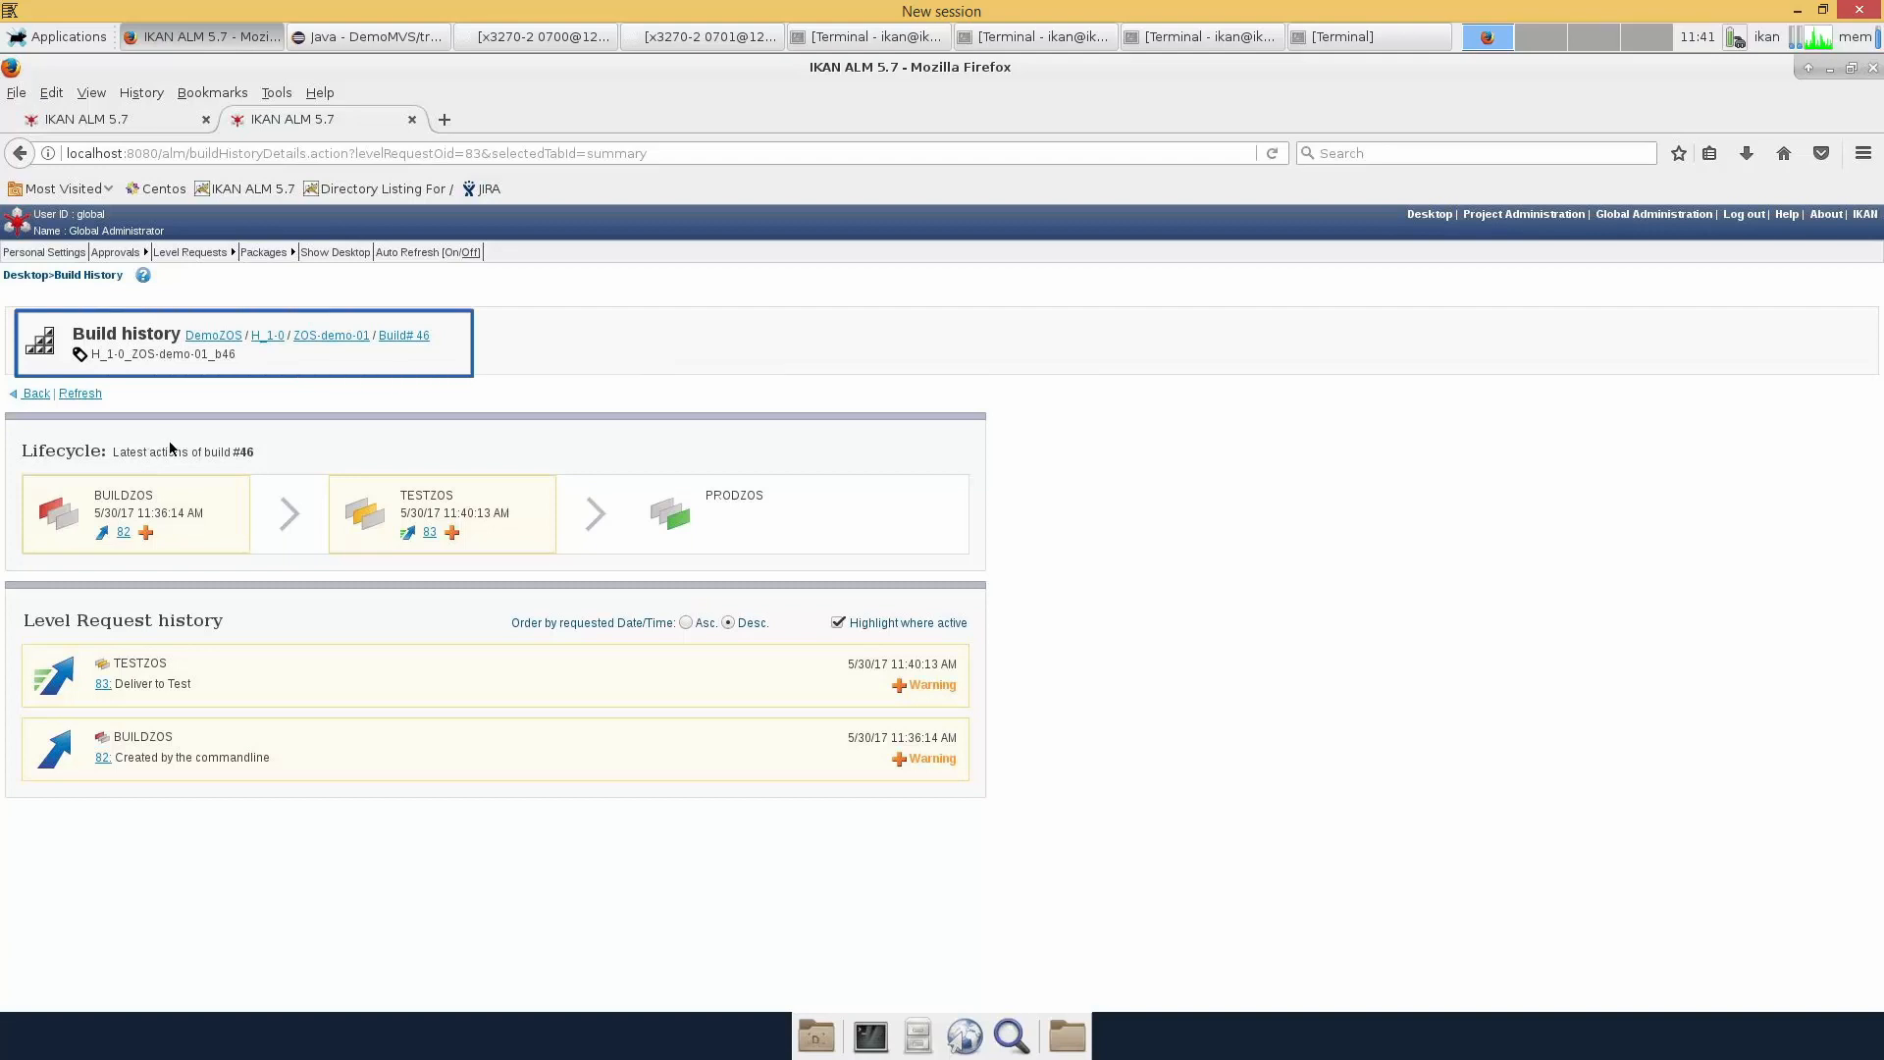
pyautogui.click(273, 338)
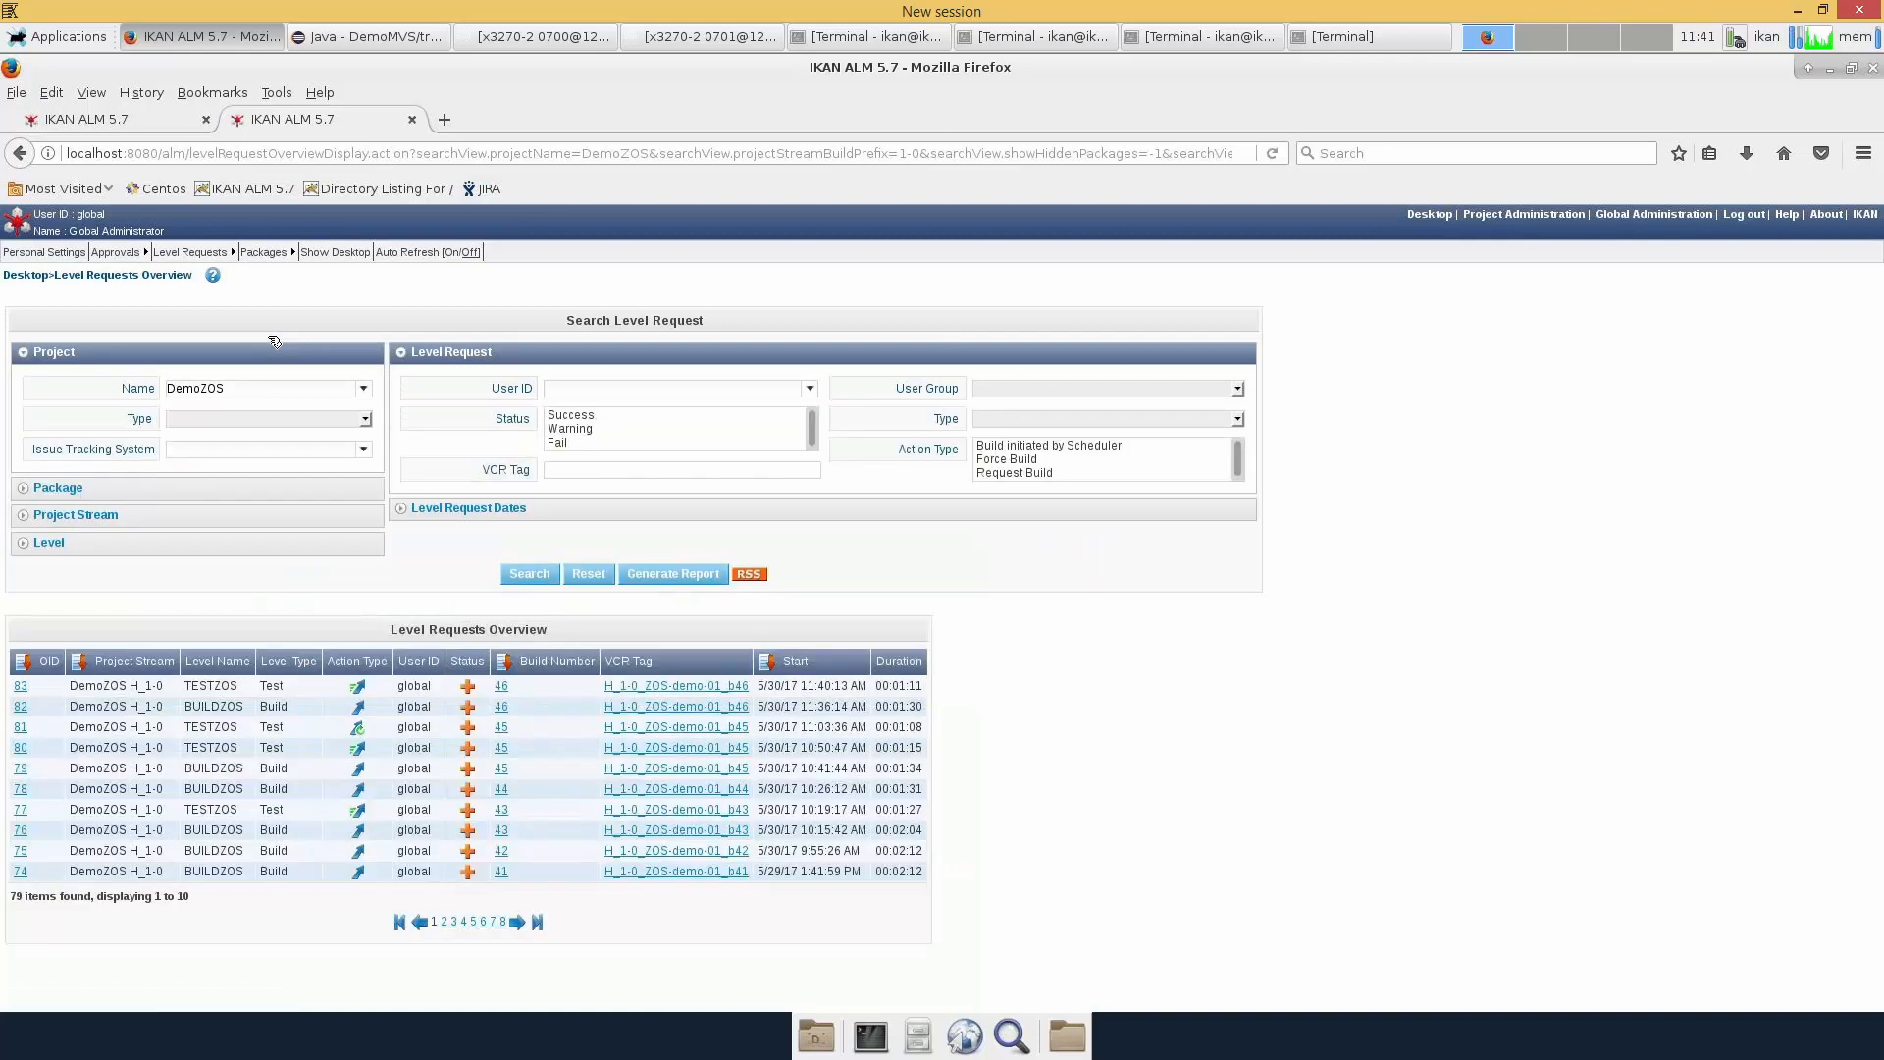